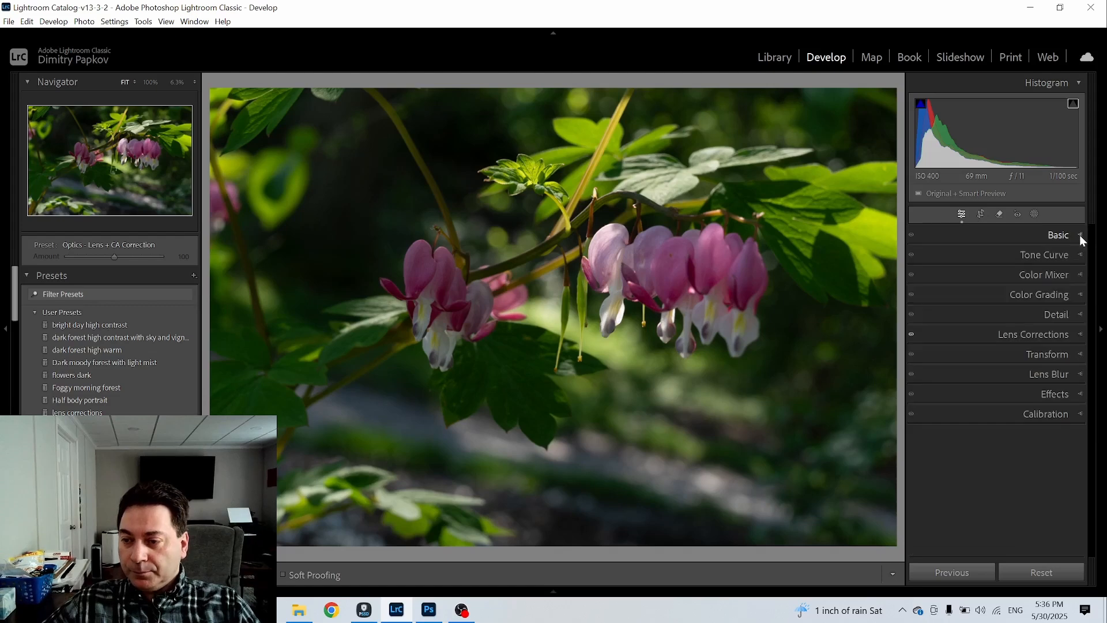
- Crop the photo freehand to a slightly tighter frame around the two pink flower clusters, trimming the surrounding edges
click(1079, 234)
click(1080, 235)
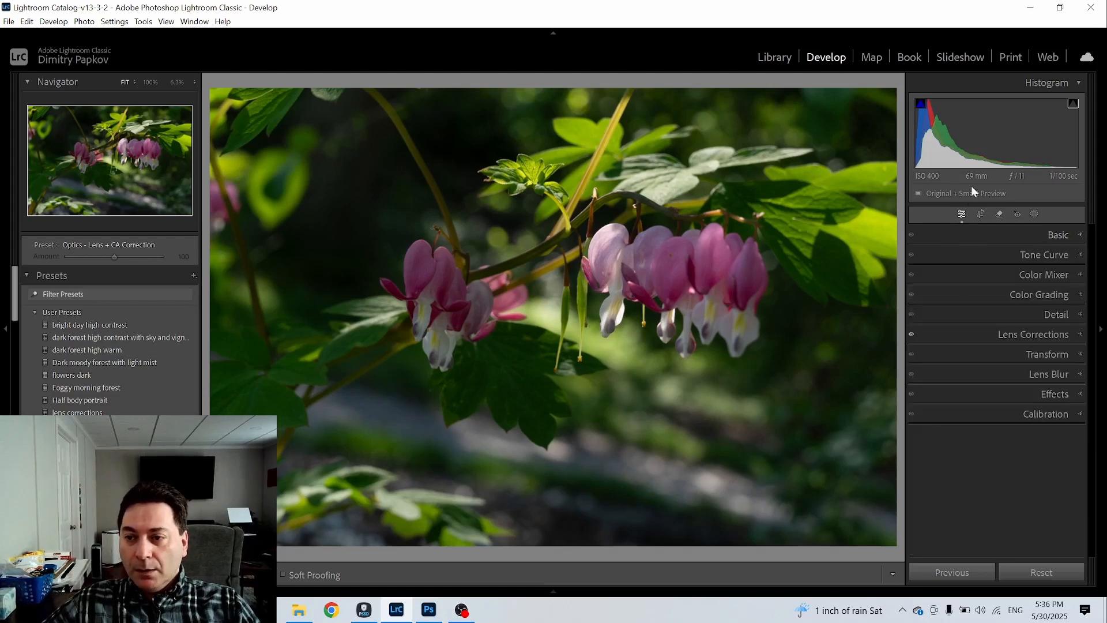
click(981, 214)
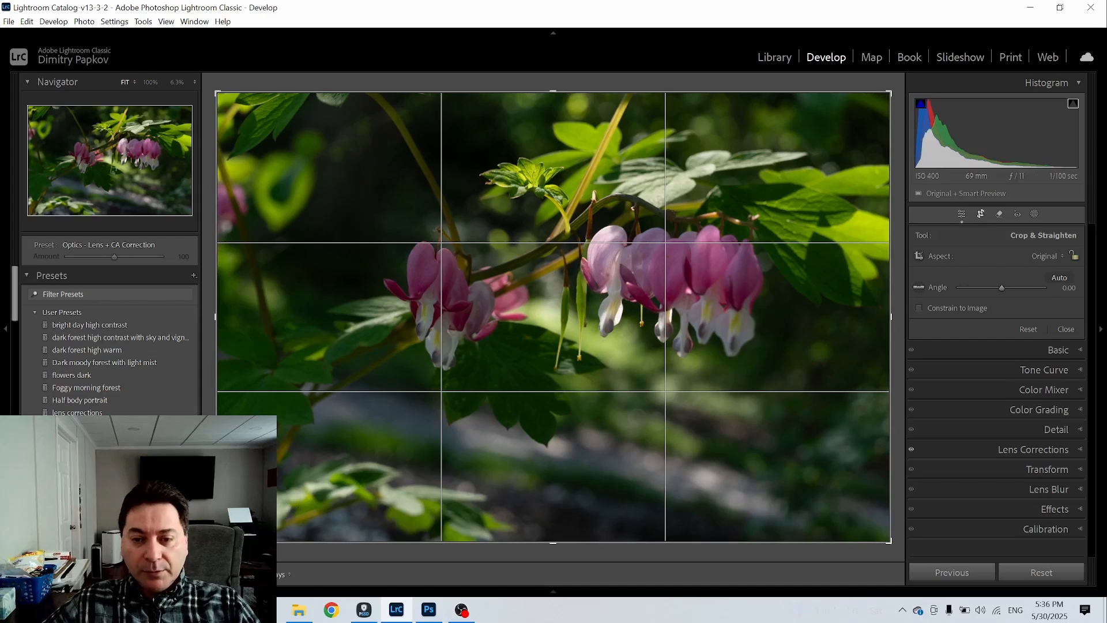
drag(217, 541, 230, 518)
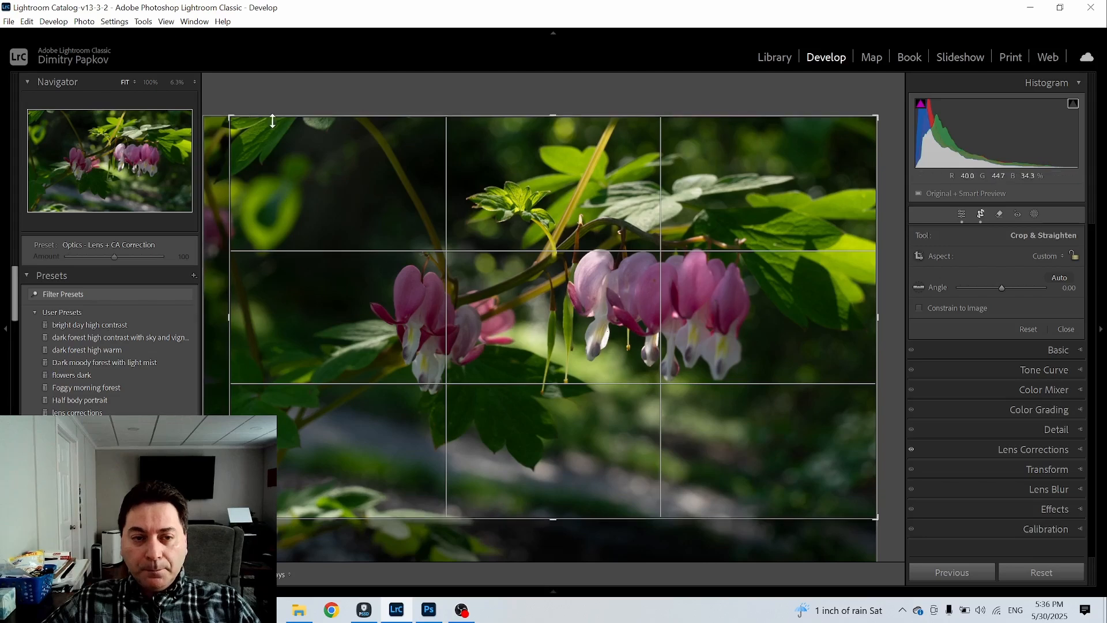
mouse_move(231, 311)
mouse_down()
mouse_move(258, 316)
mouse_move(238, 318)
mouse_up()
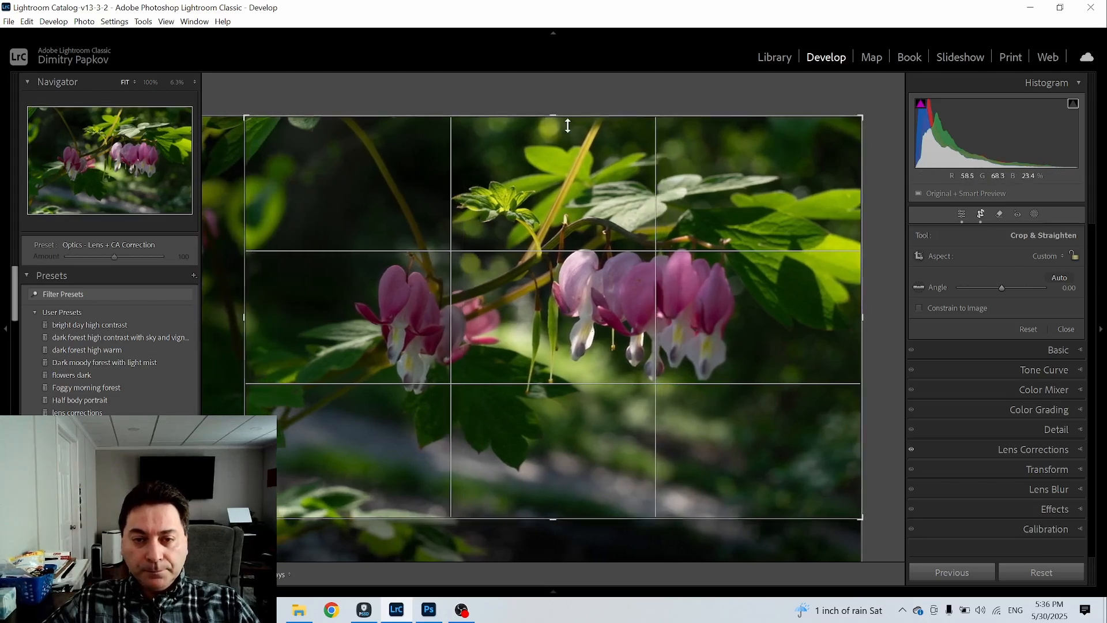
drag(555, 119, 556, 130)
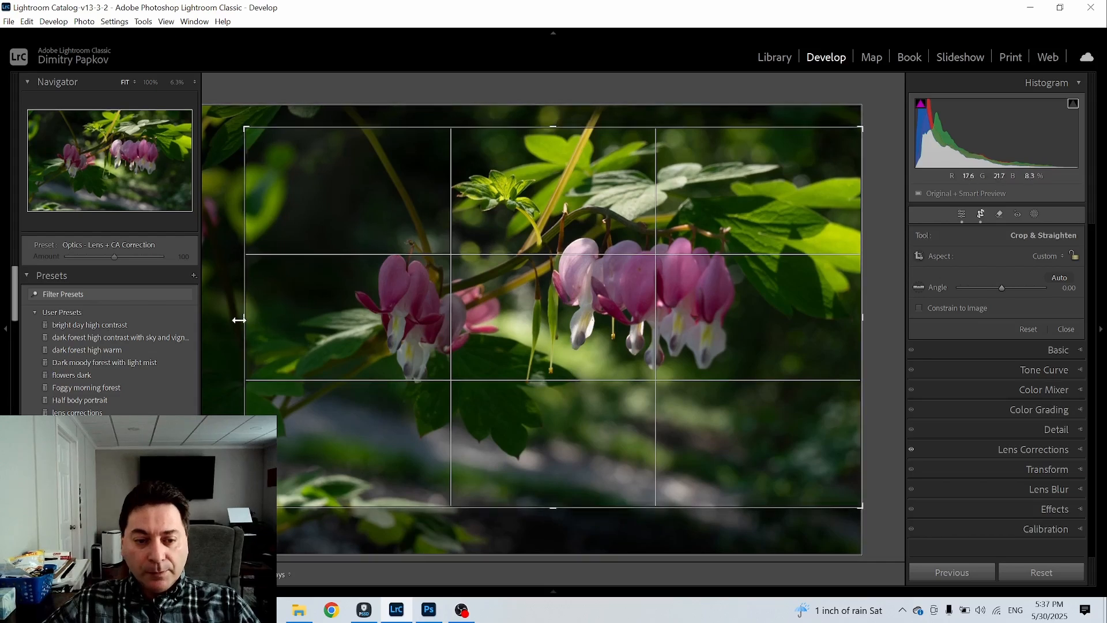
drag(238, 320, 231, 320)
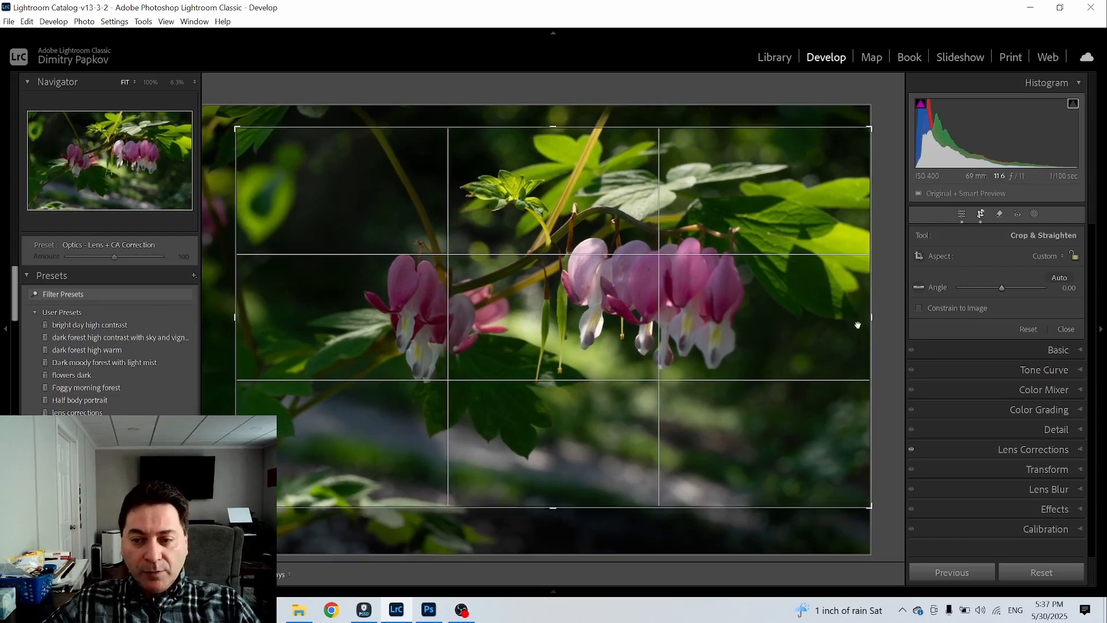
drag(871, 317, 839, 318)
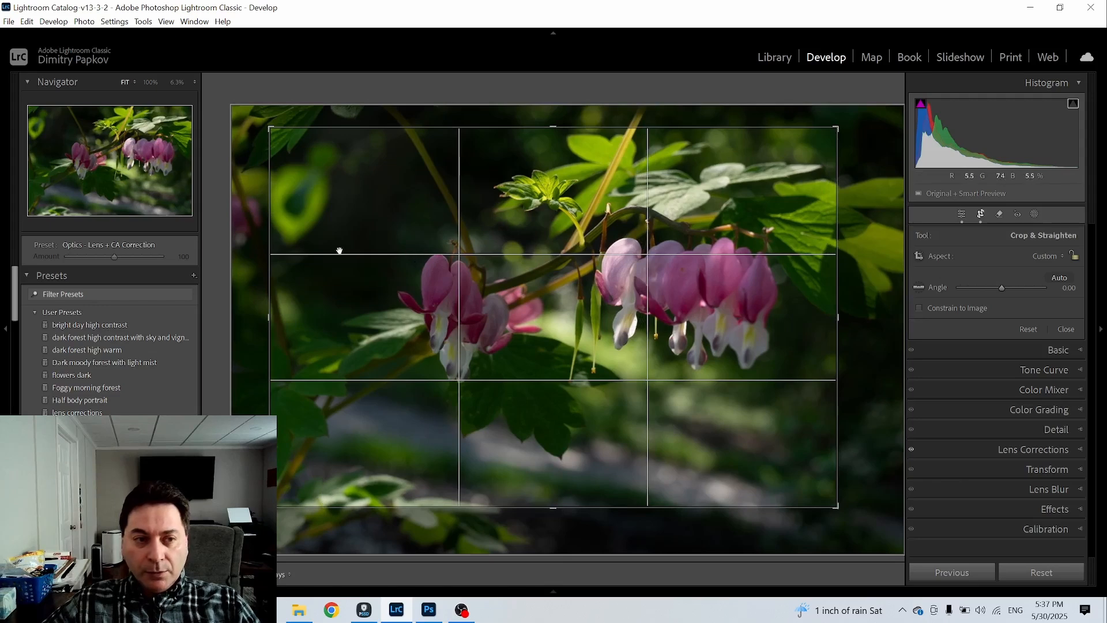
click(983, 214)
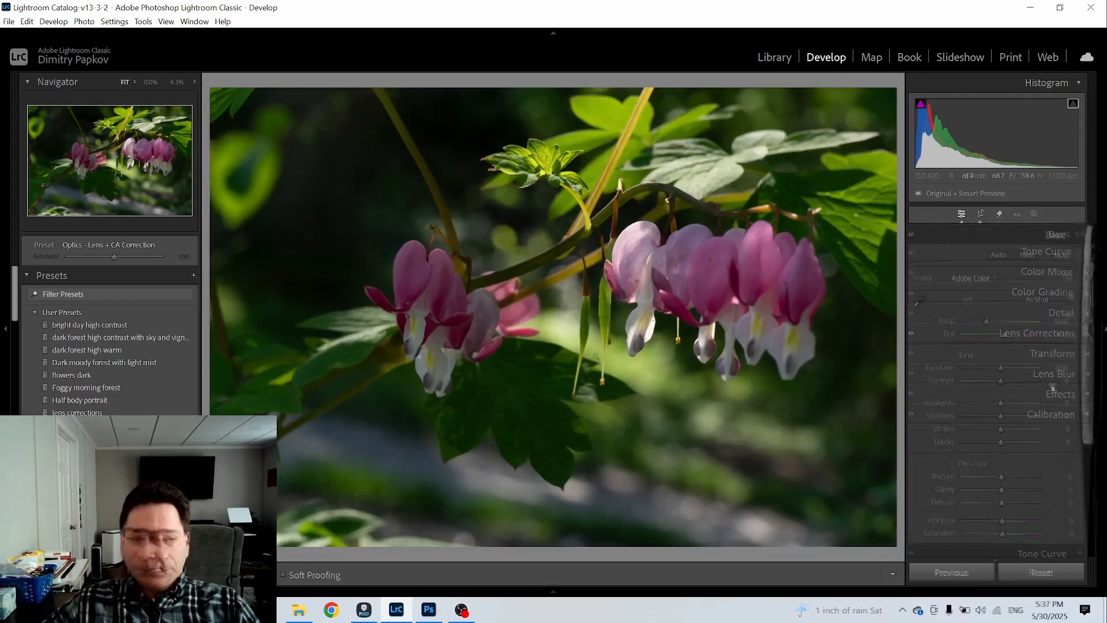
- Run AI Denoise on the cropped flower photo
scroll(1048, 402, down, 3)
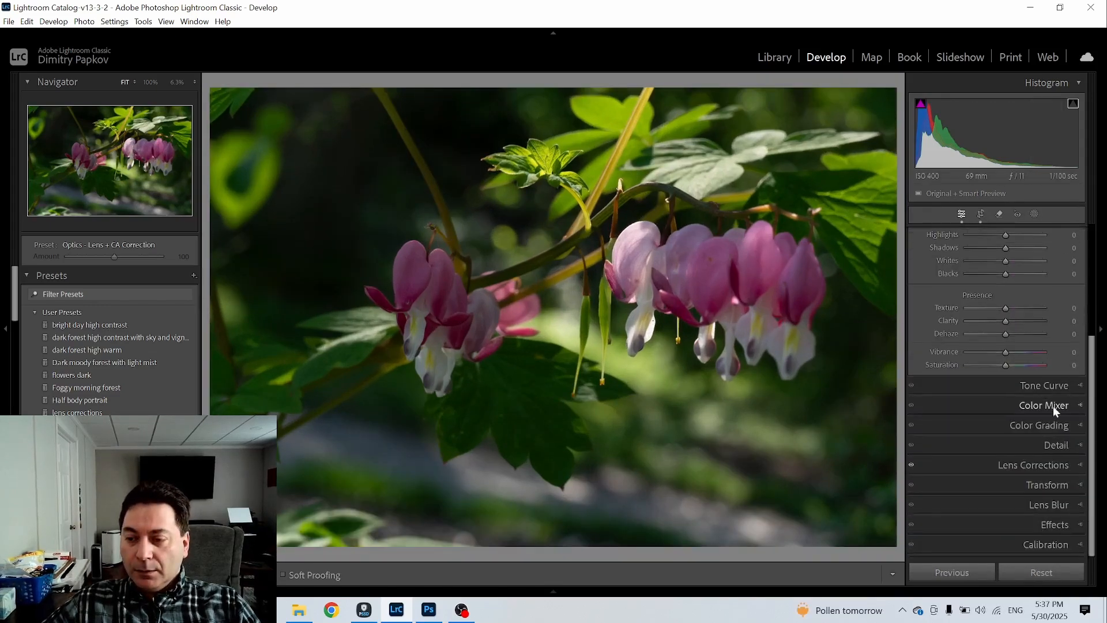
click(1077, 447)
click(943, 300)
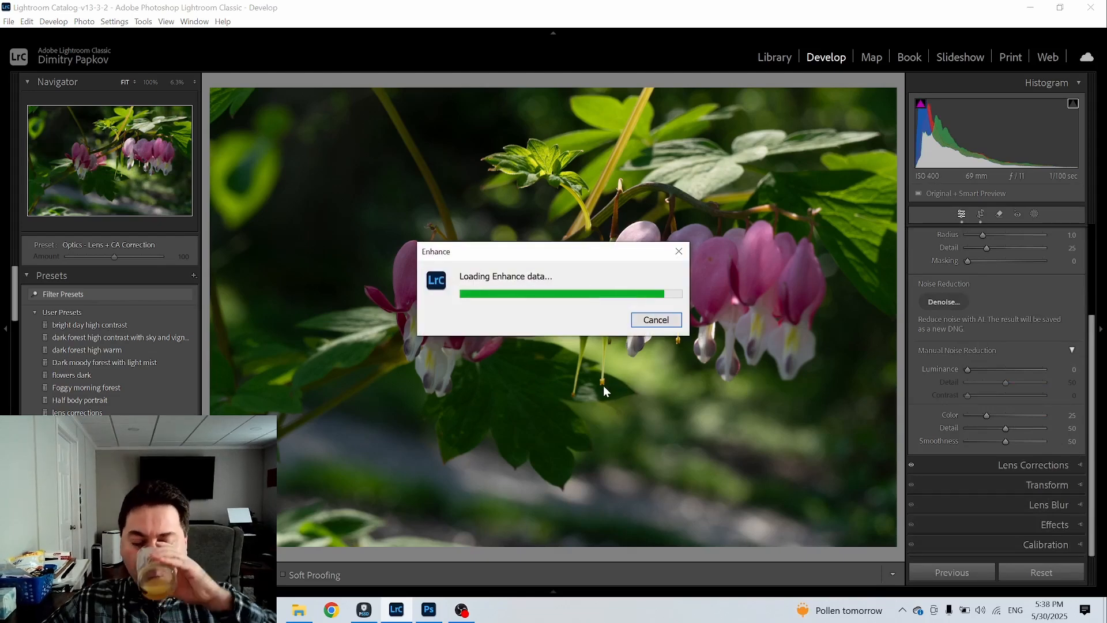
click(760, 408)
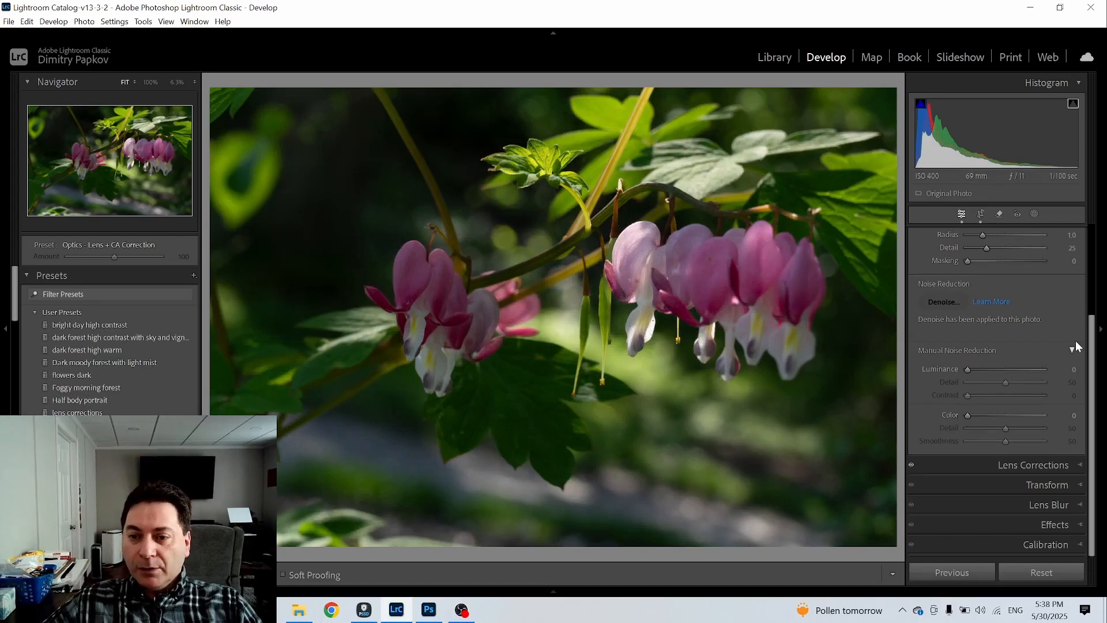
- Apply the Adaptive Color profile from the favorites and set its amount to 42
drag(1094, 339, 1090, 200)
click(1080, 235)
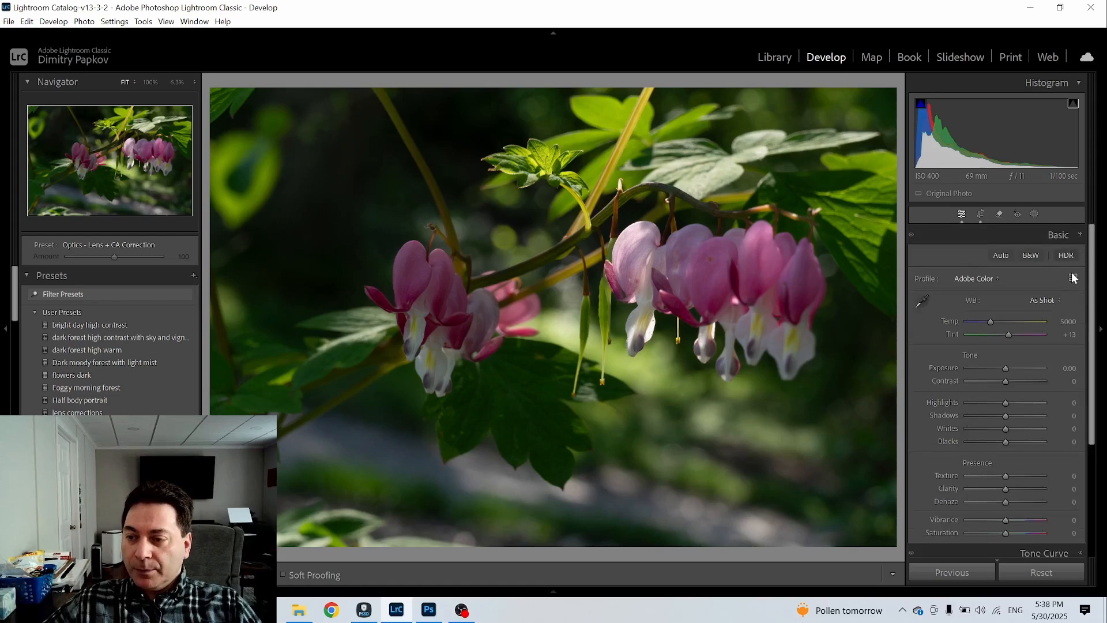
click(1073, 278)
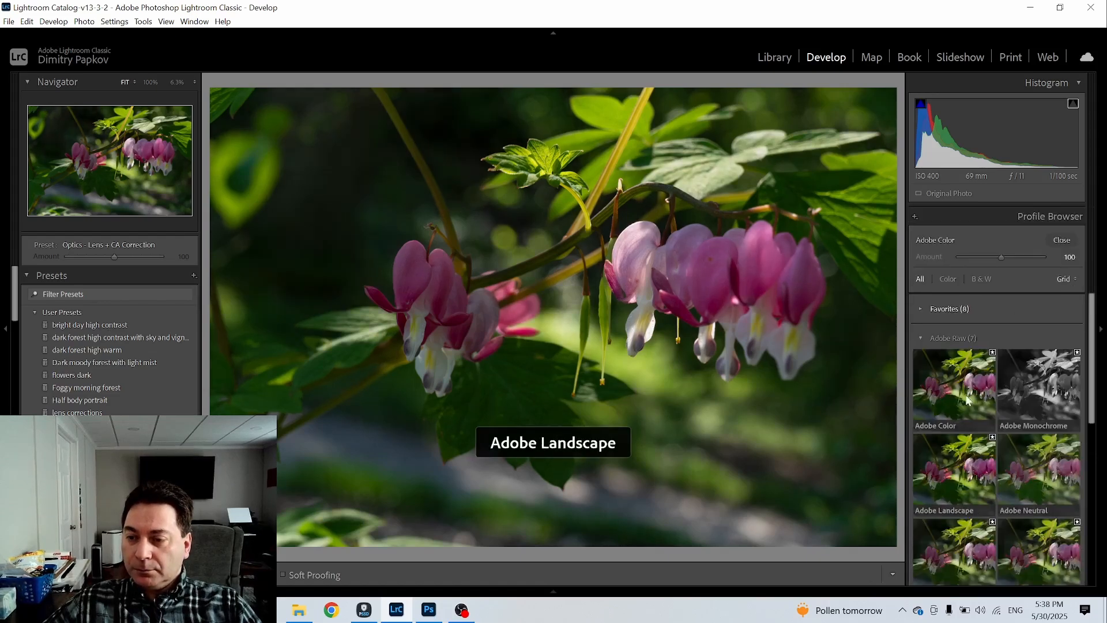
click(924, 312)
click(952, 353)
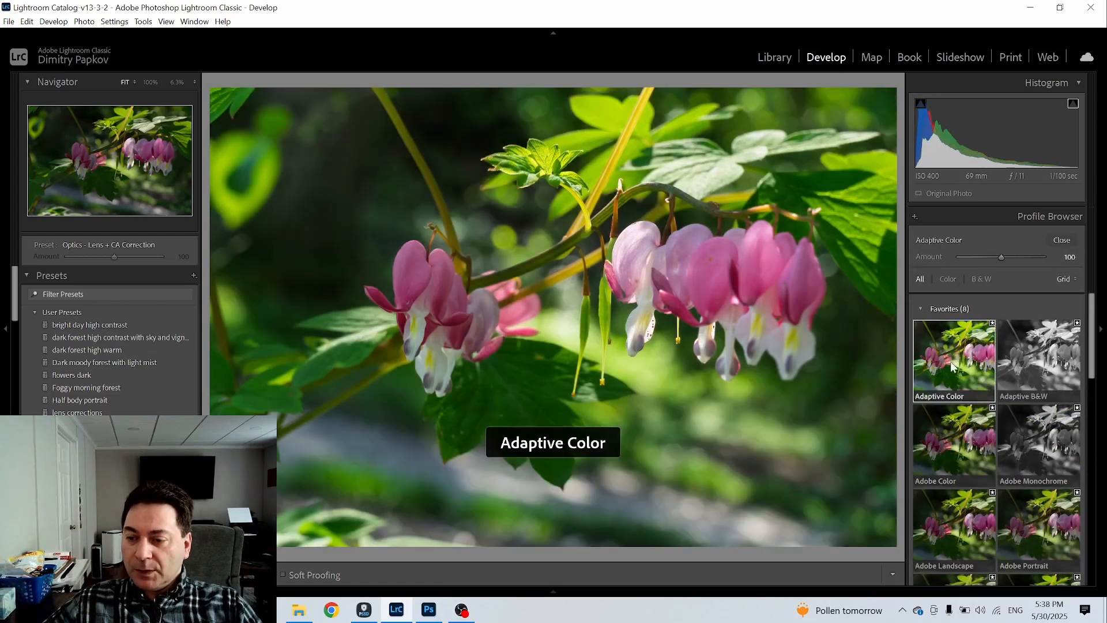
drag(1004, 258, 980, 256)
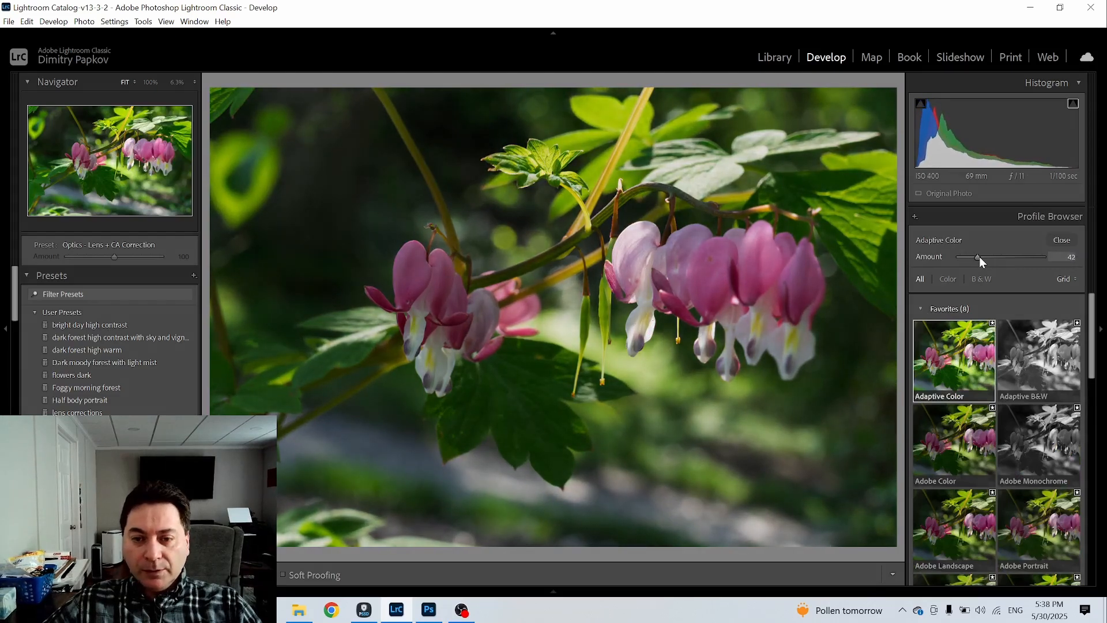
click(1061, 240)
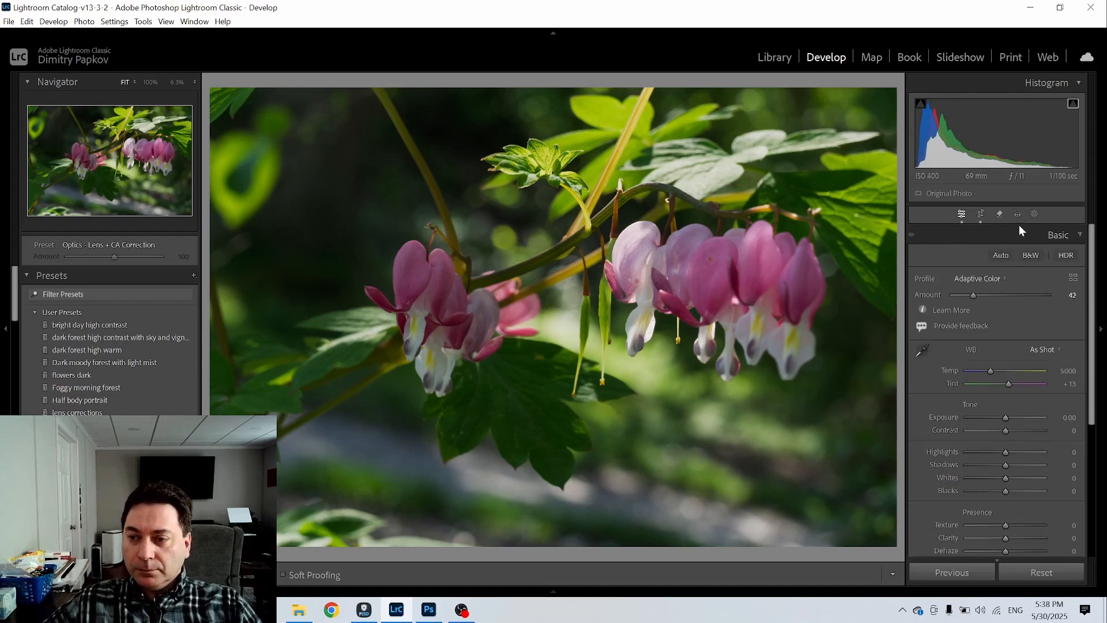
- Create a radial gradient mask spanning the flowers, with the Masks list moved off the photo and the feather reduced to 40
click(1035, 215)
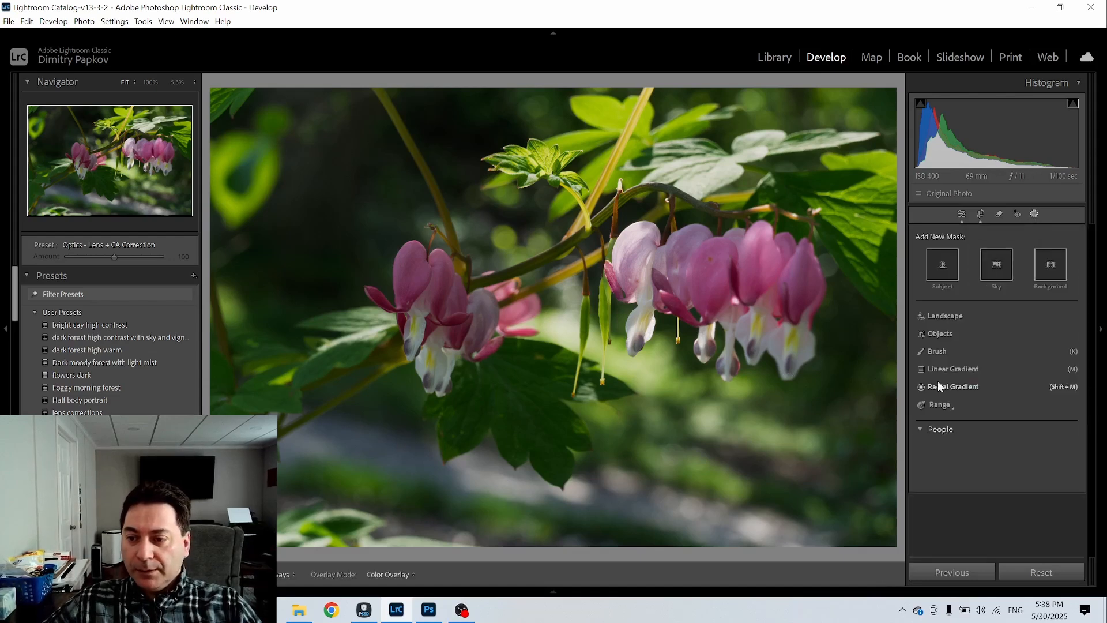
click(952, 387)
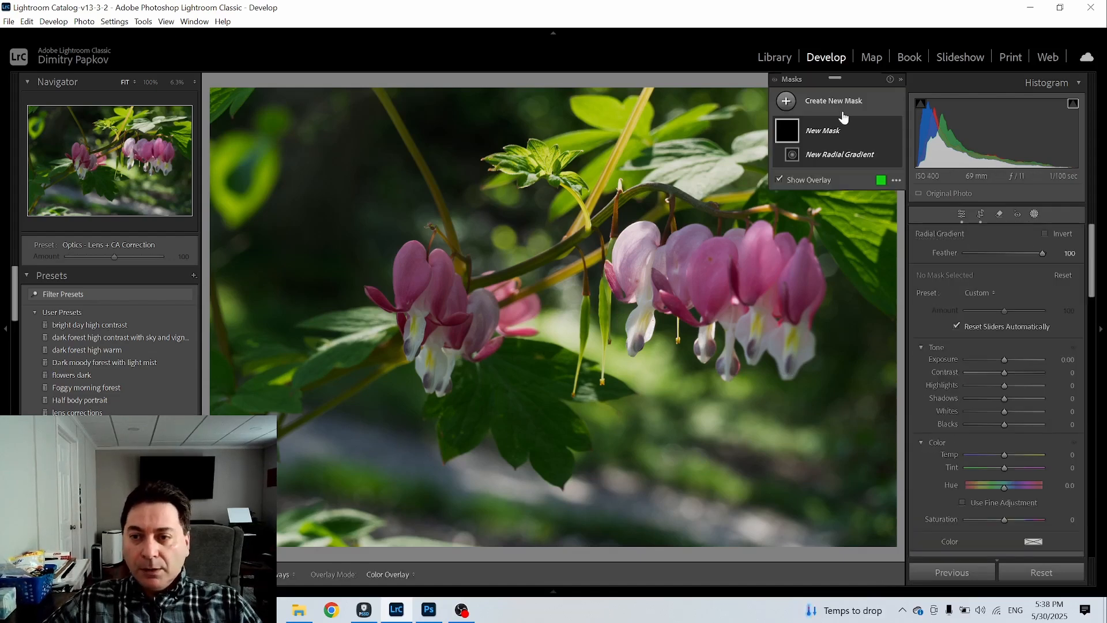
drag(859, 78, 168, 246)
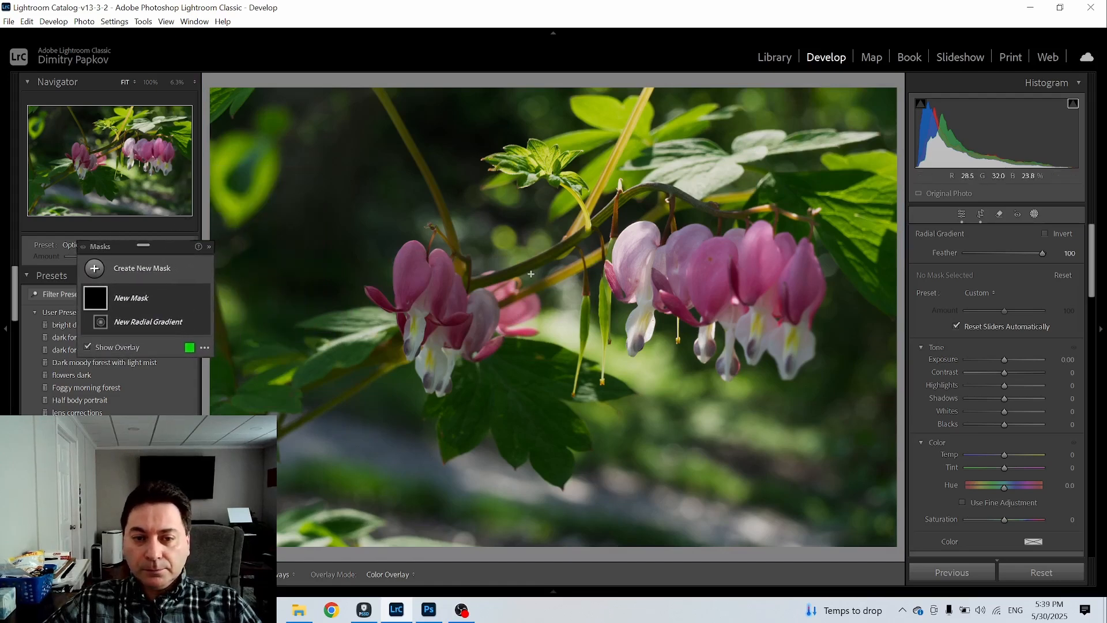
drag(531, 274, 774, 425)
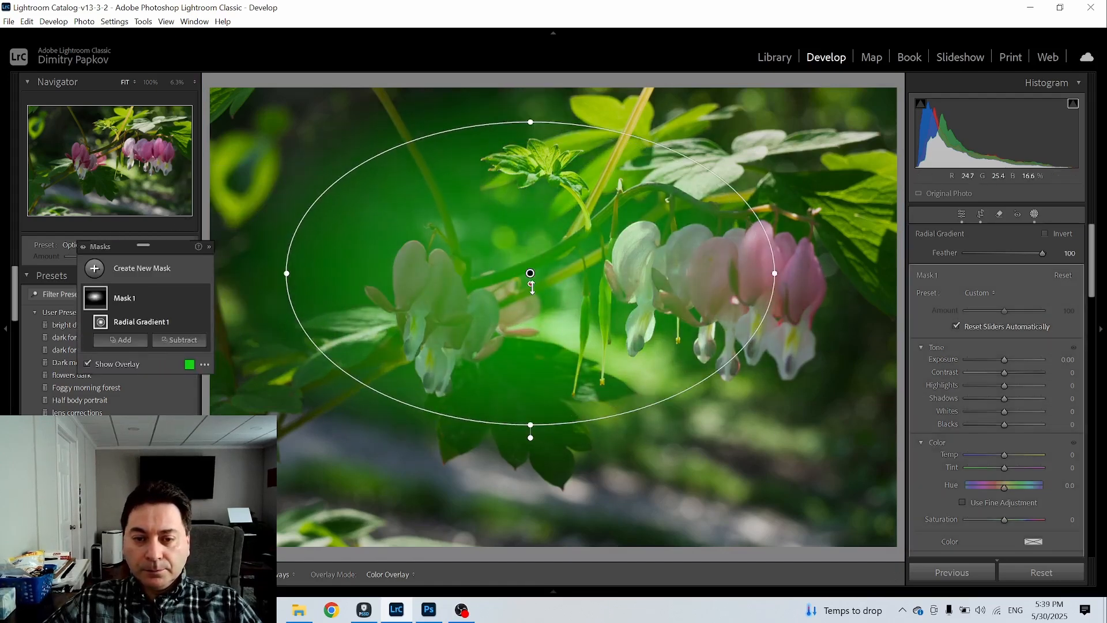
drag(532, 287, 566, 376)
- Enlarge and center the radial gradient into a wide ellipse extending beyond the photo, and invert it to cover the surroundings
click(177, 82)
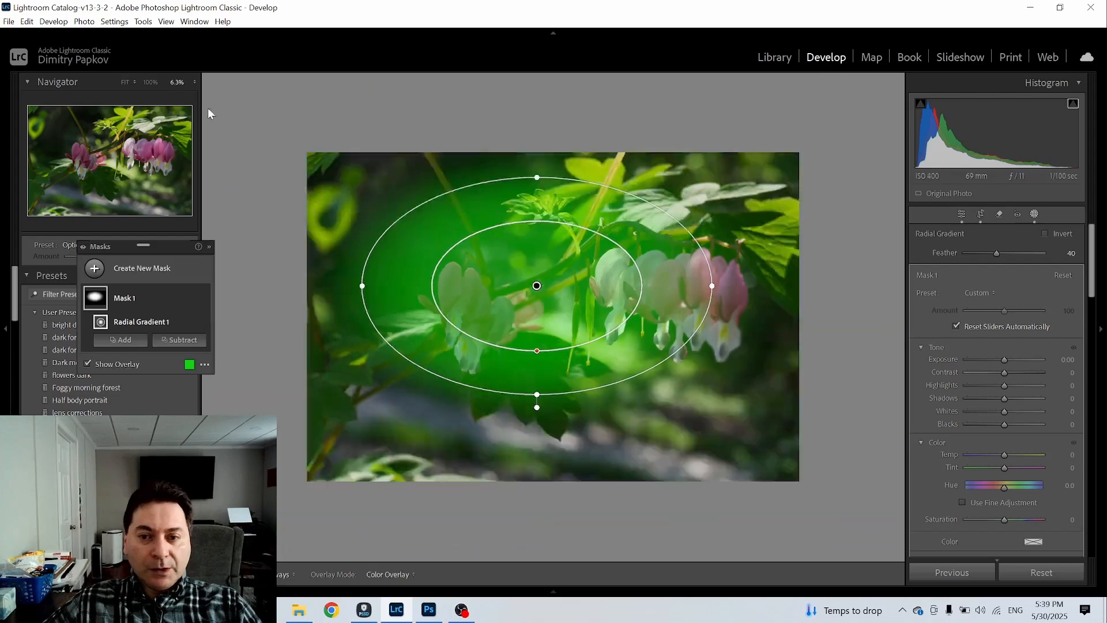
drag(549, 339, 549, 361)
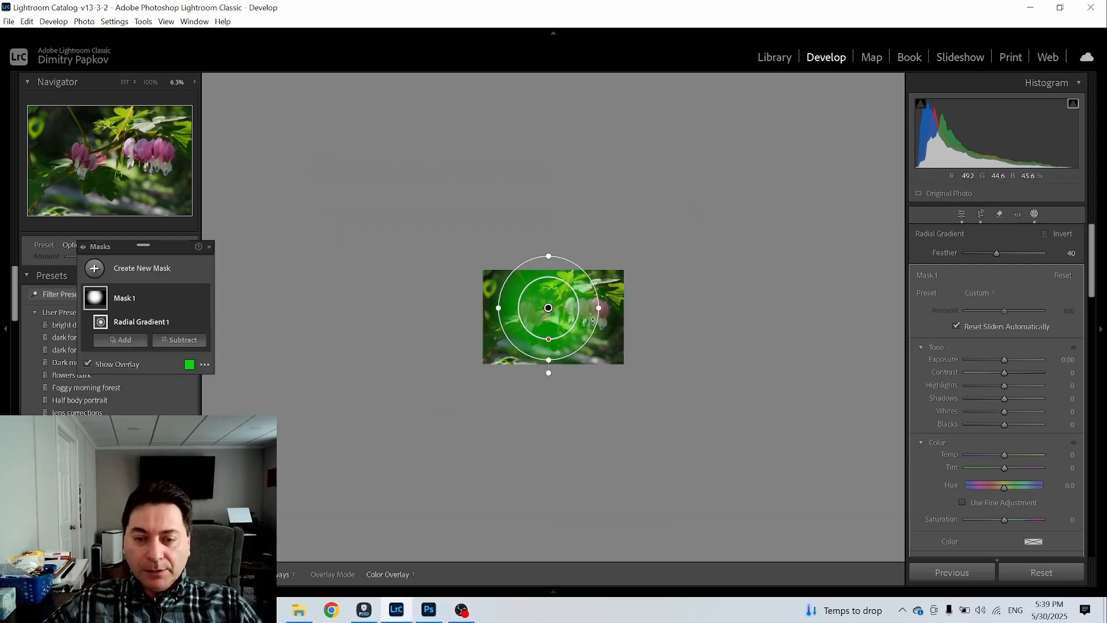
drag(599, 308, 663, 307)
drag(548, 308, 557, 312)
drag(551, 260, 556, 249)
click(1060, 235)
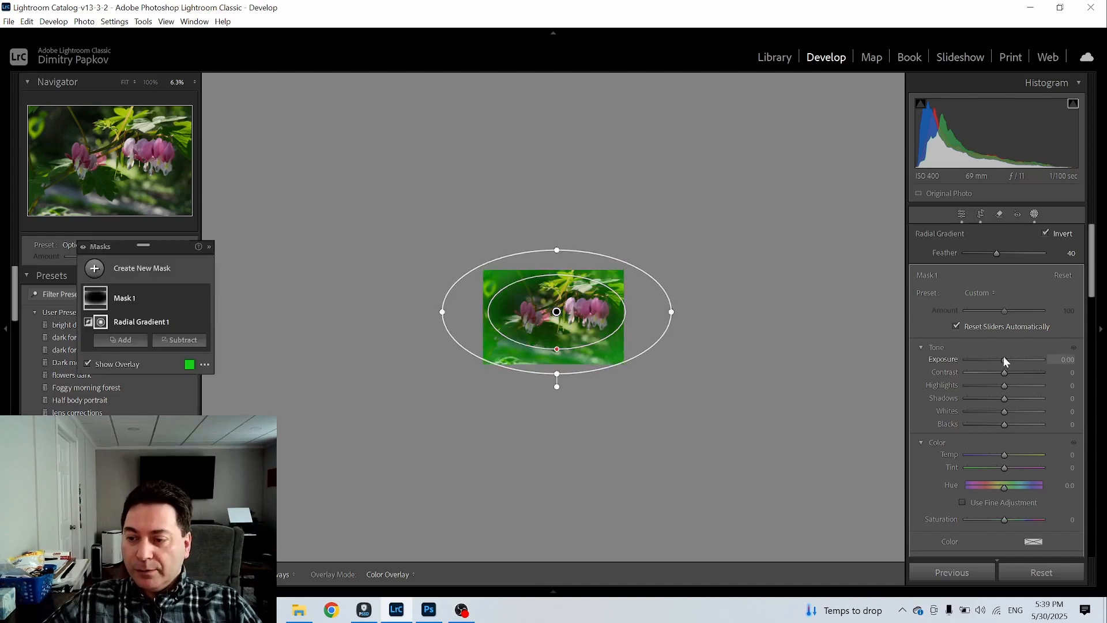
- Darken the surroundings by setting the inverted radial mask's exposure to -1.86
drag(1003, 356, 986, 358)
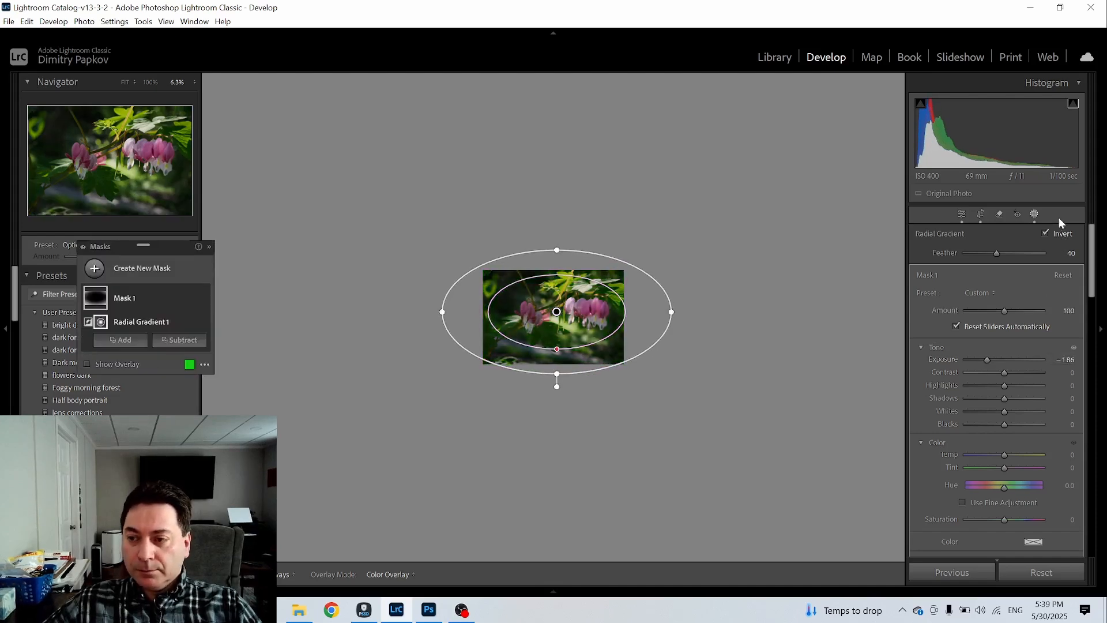
click(125, 82)
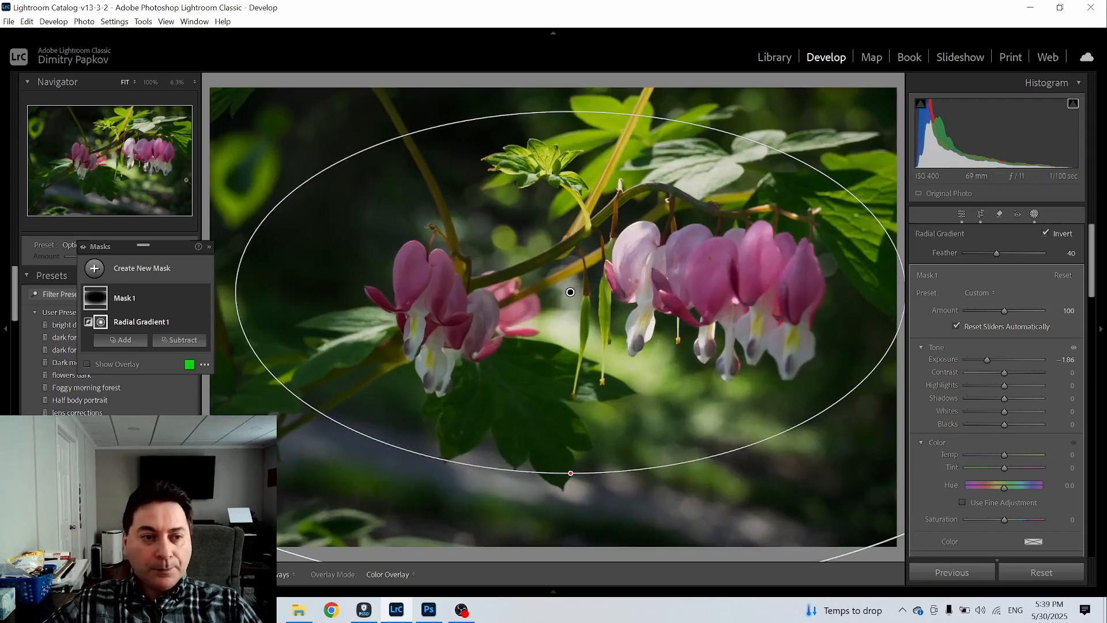
- Add a second radial gradient mask around the left flower cluster and set its exposure to 0.79
click(95, 269)
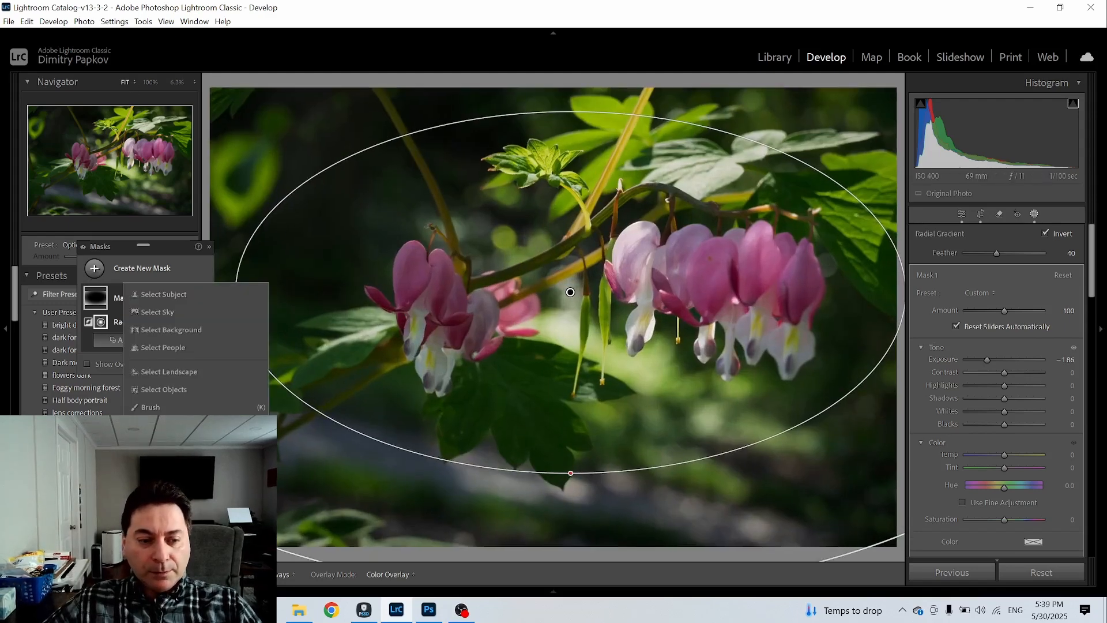
click(162, 443)
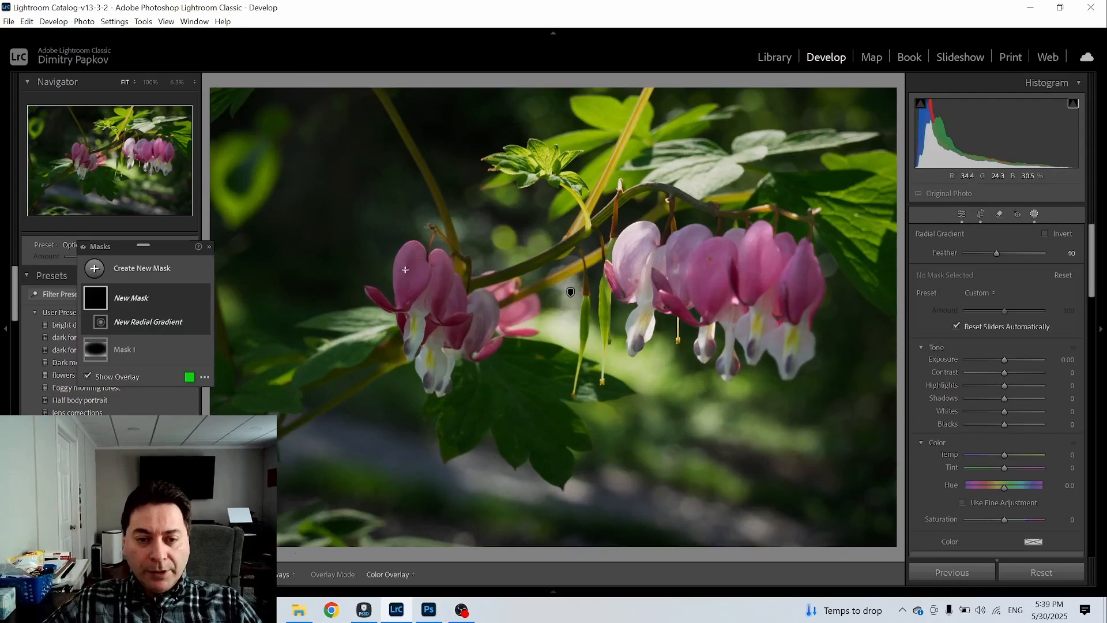
mouse_move(405, 269)
mouse_down()
mouse_move(506, 346)
mouse_move(435, 320)
mouse_move(443, 313)
mouse_up()
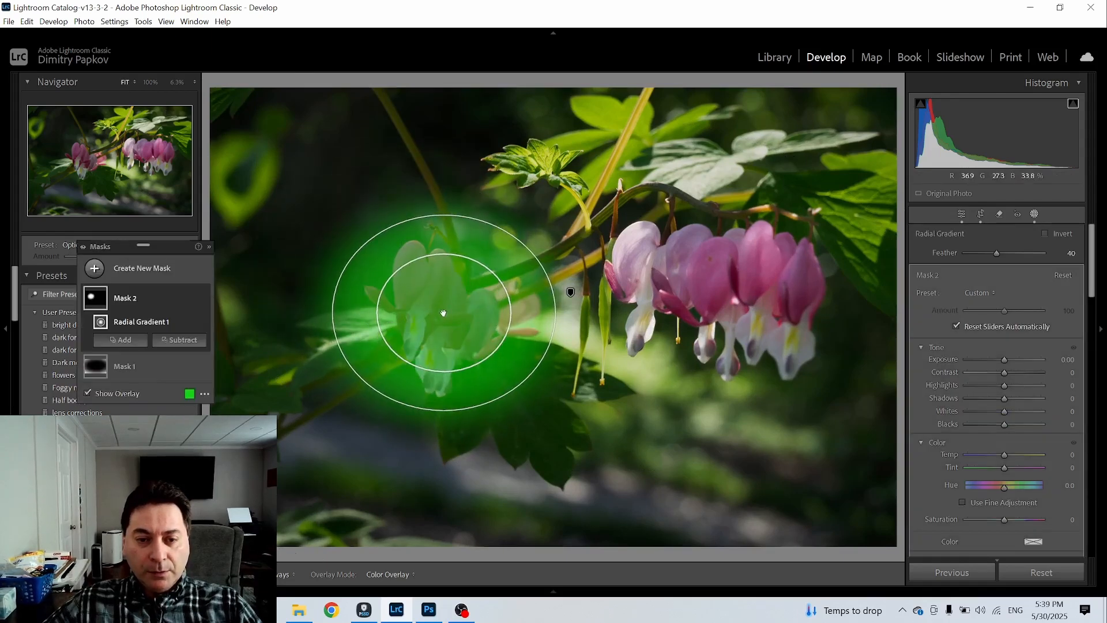
drag(555, 312, 600, 312)
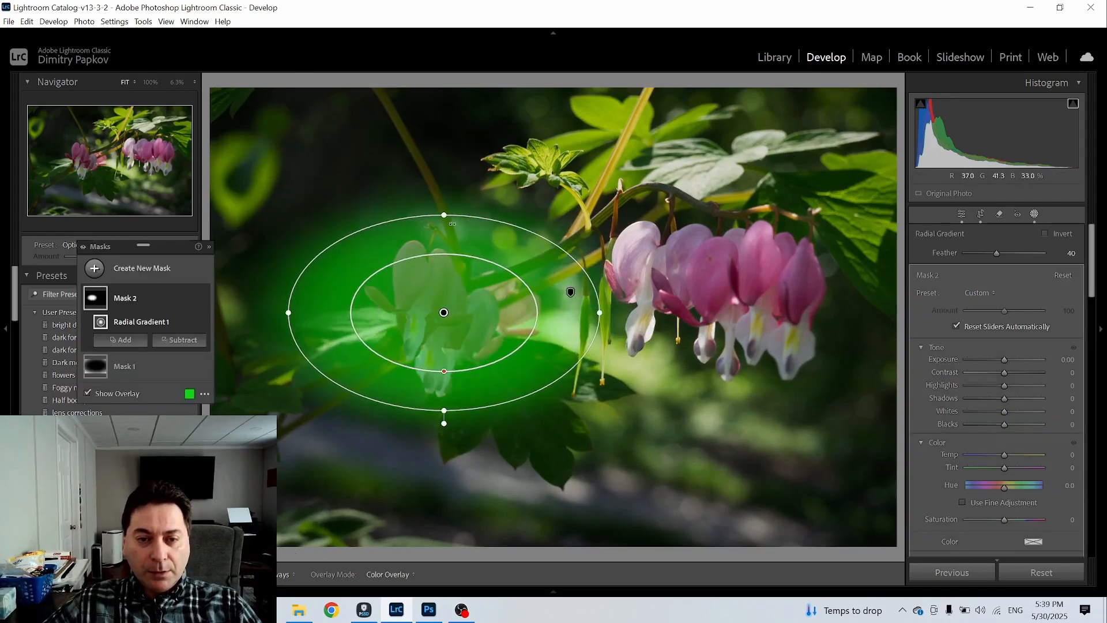
drag(443, 215, 443, 172)
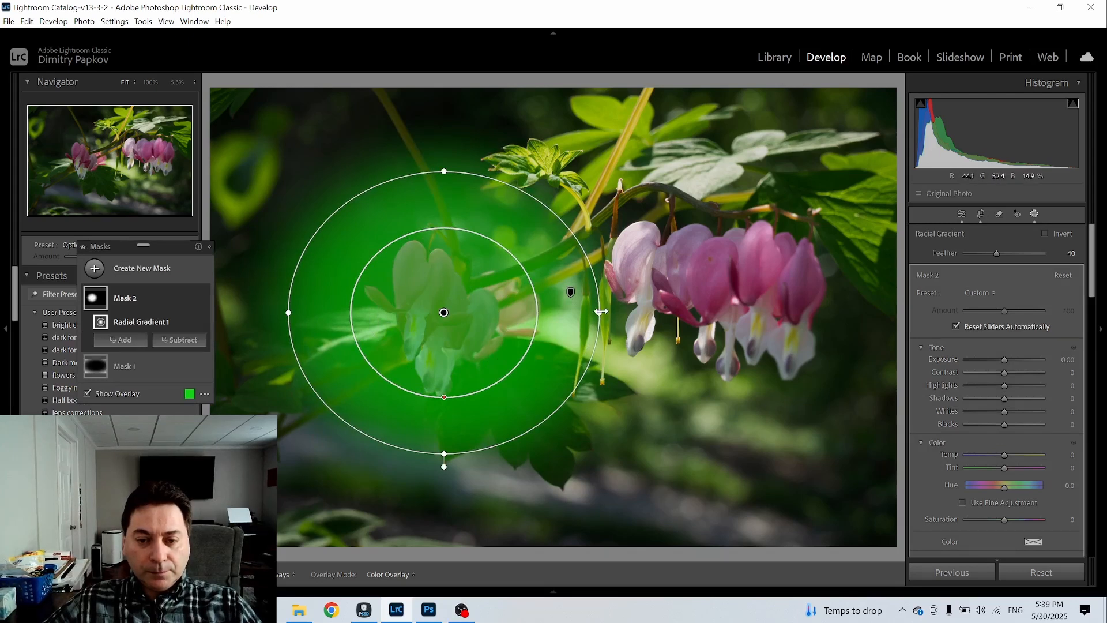
drag(601, 312, 603, 312)
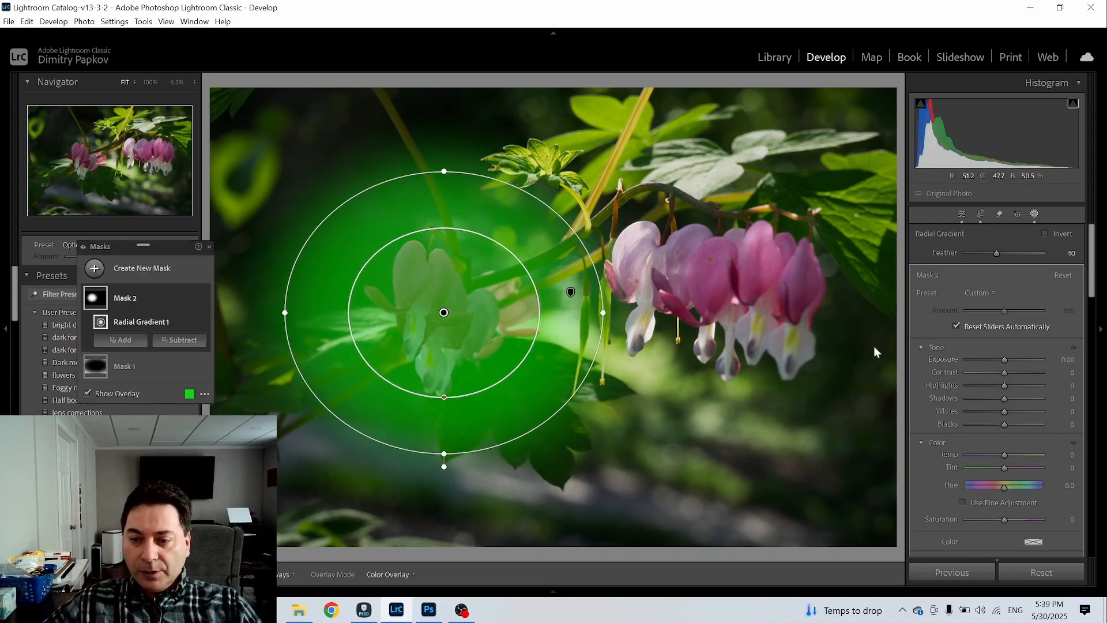
drag(1005, 359, 1012, 359)
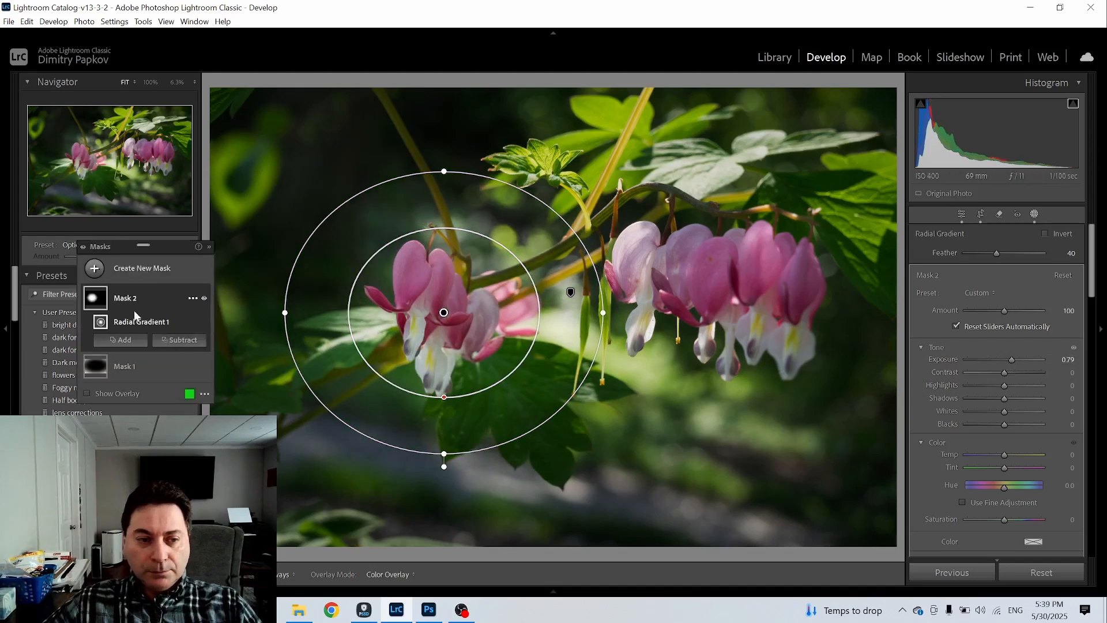
- Duplicate the left cluster's radial mask, place the copy over the right flower cluster, and set the copy's exposure to 0.33
right_click(96, 299)
click(144, 372)
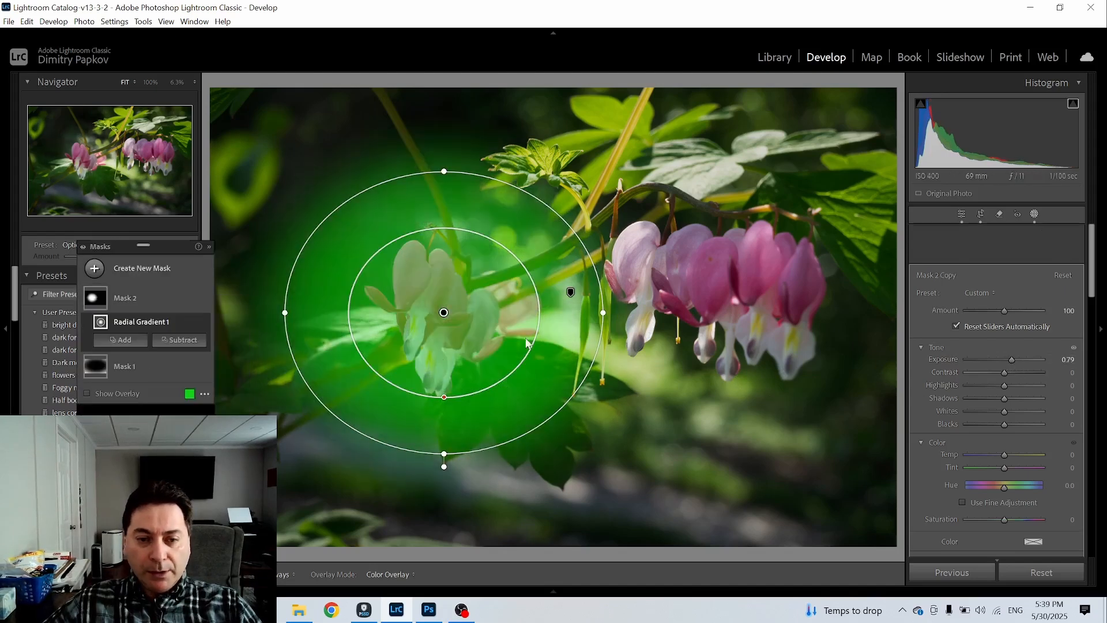
drag(444, 312, 736, 286)
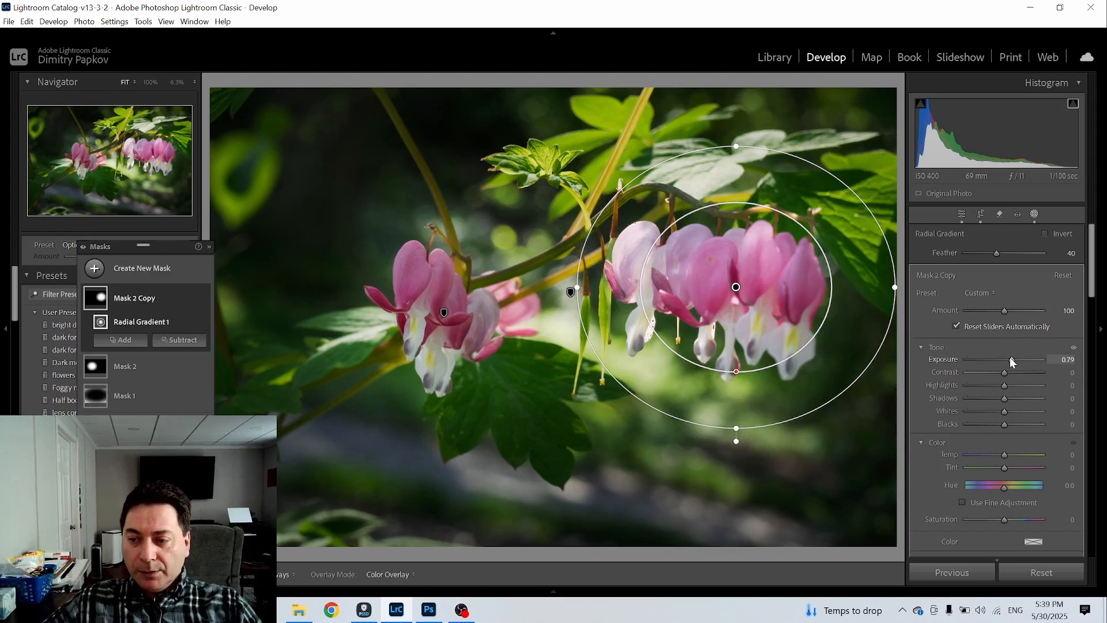
drag(1010, 358, 1008, 359)
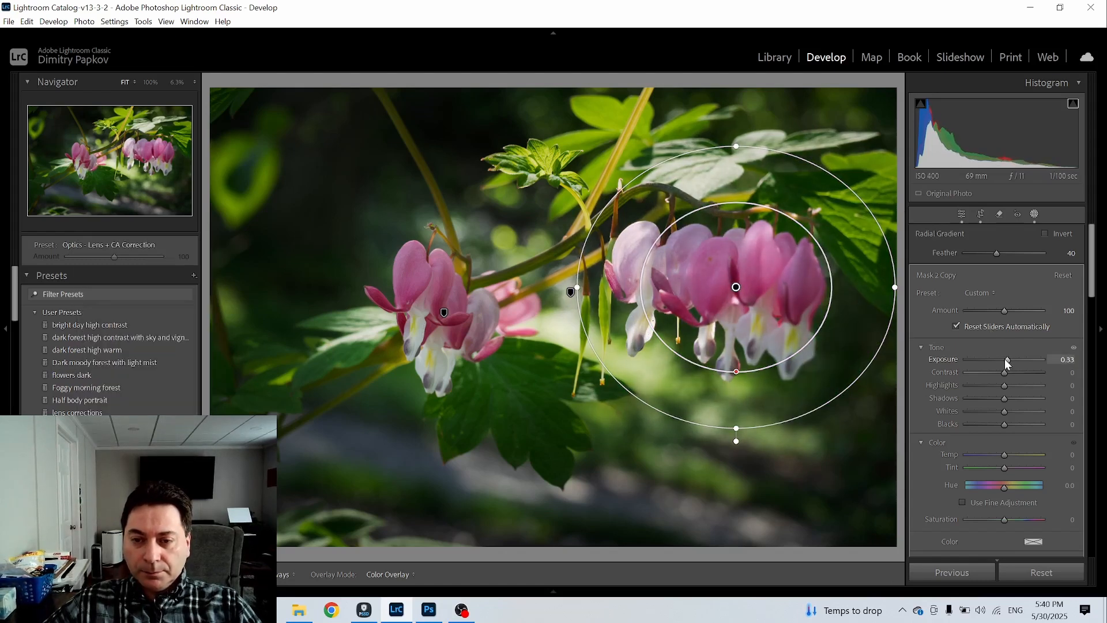
- Add a linear gradient mask fading down from the photo's upper edge and set its exposure to -0.88
click(1034, 214)
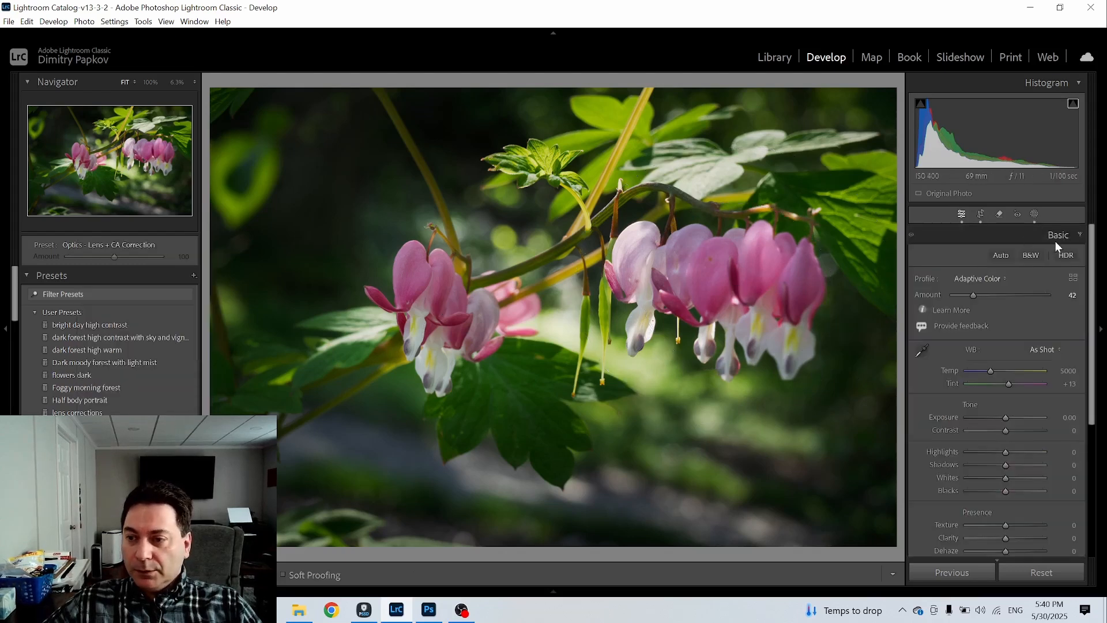
click(1034, 214)
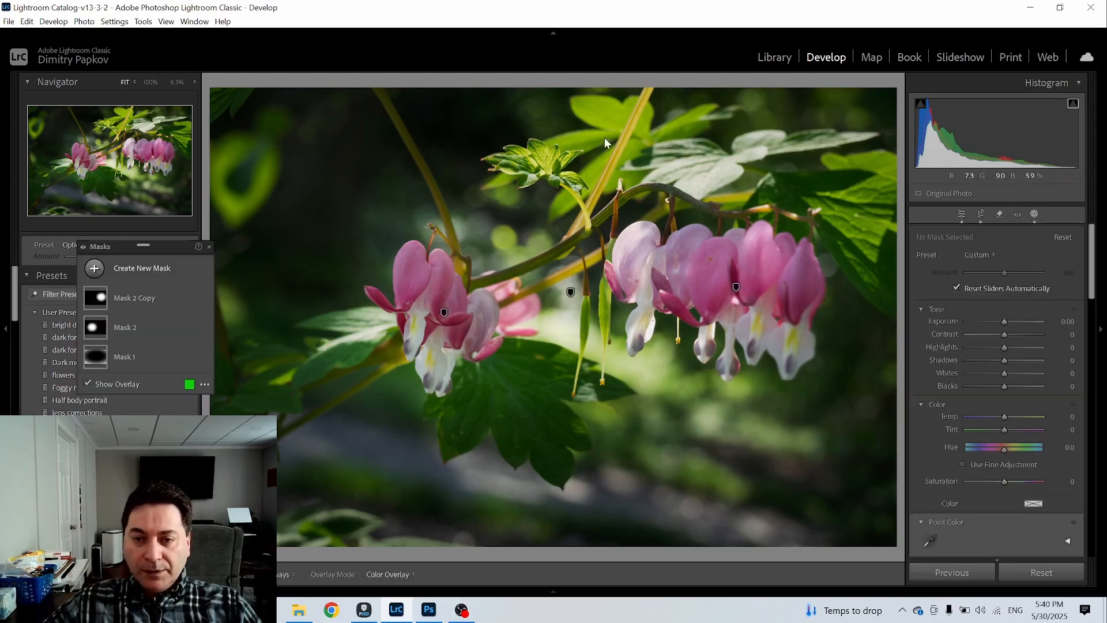
click(107, 274)
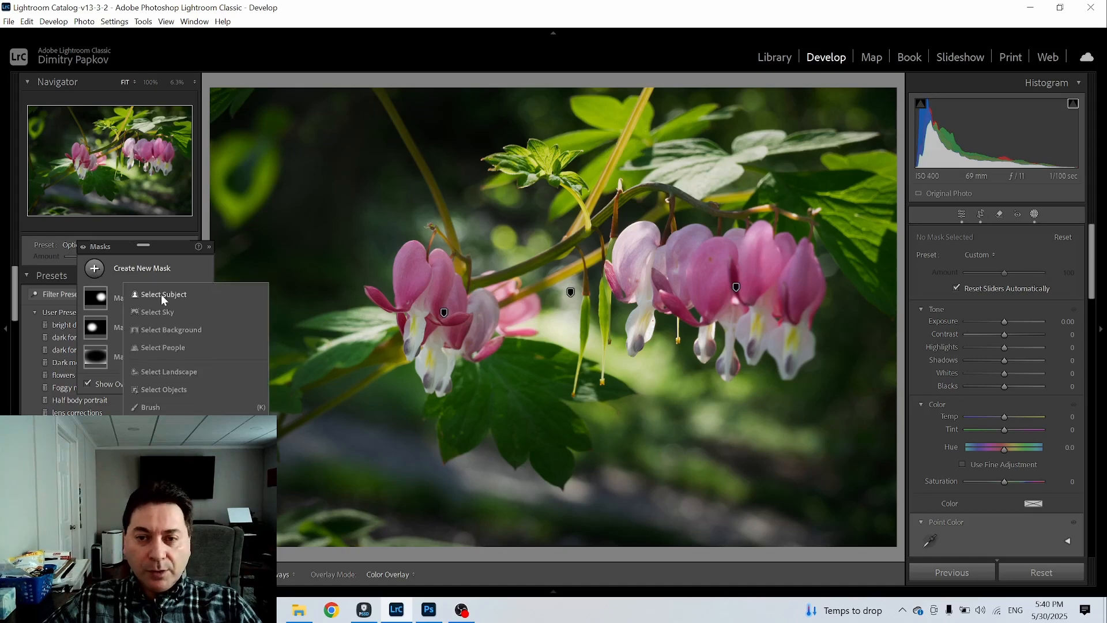
click(151, 404)
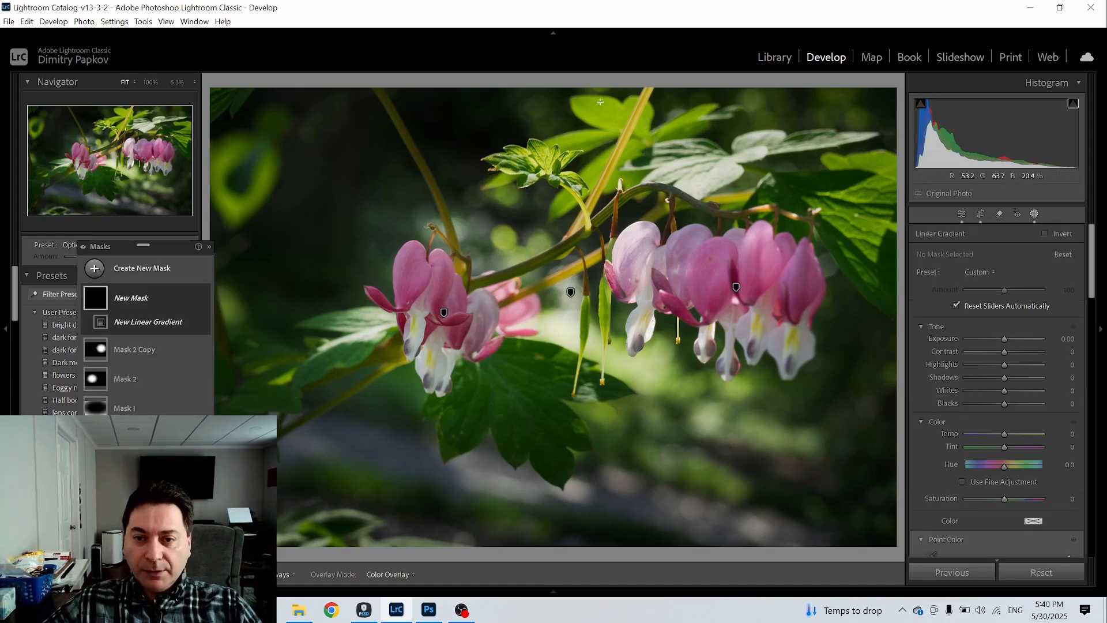
drag(601, 101, 576, 246)
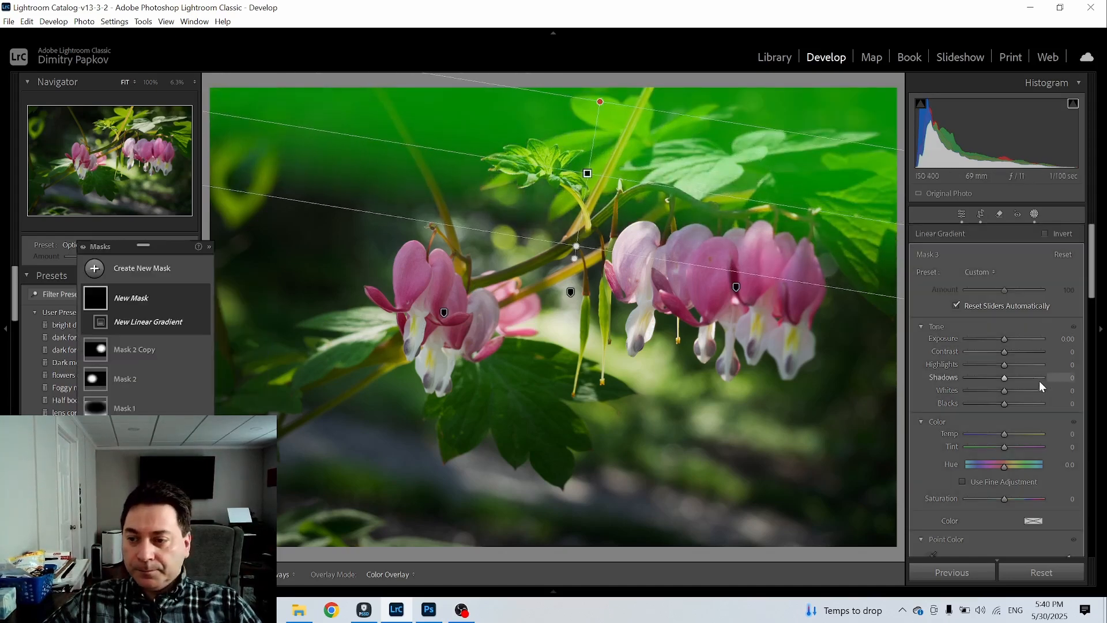
drag(1003, 337, 994, 337)
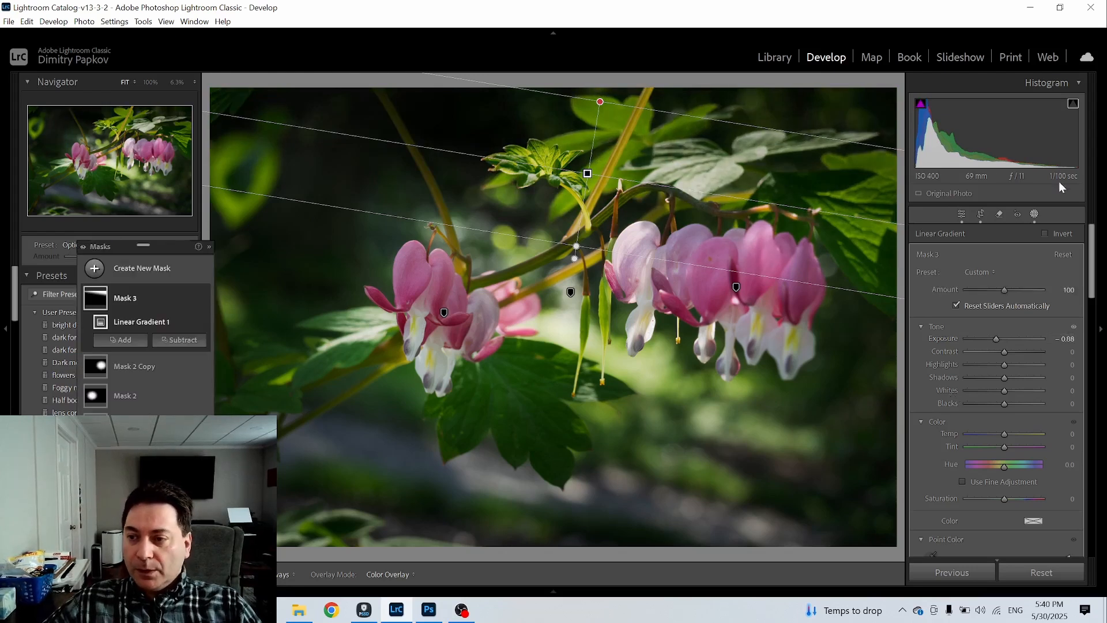
click(1035, 213)
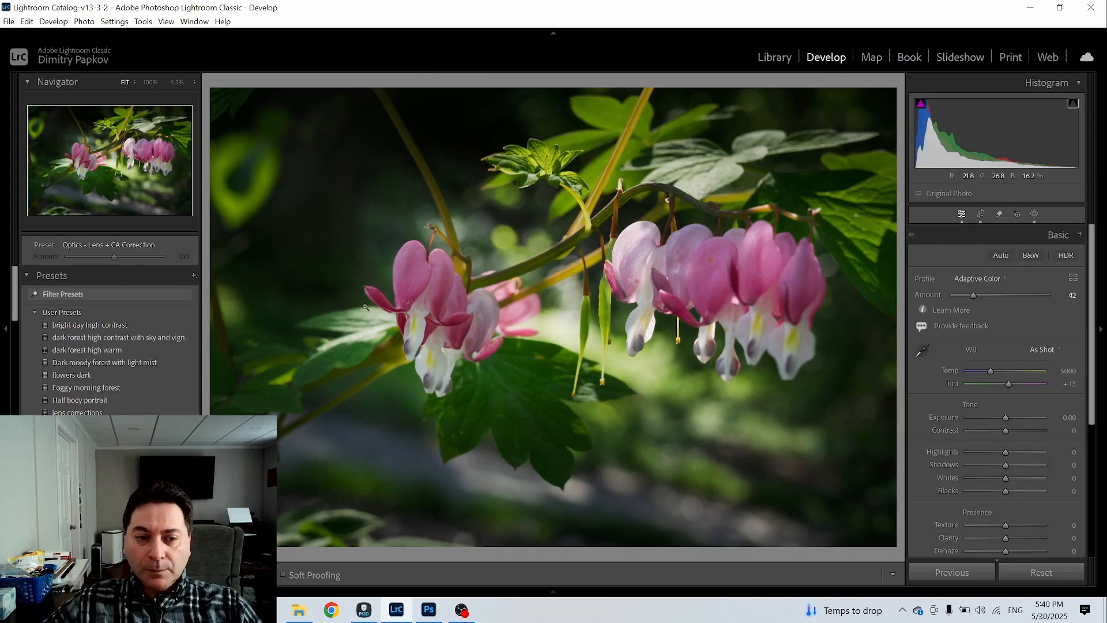
- Add an elongated radial gradient with feather 100 centred outside the photo's upper left, then tilt and widen it into a diagonal light beam
click(1035, 213)
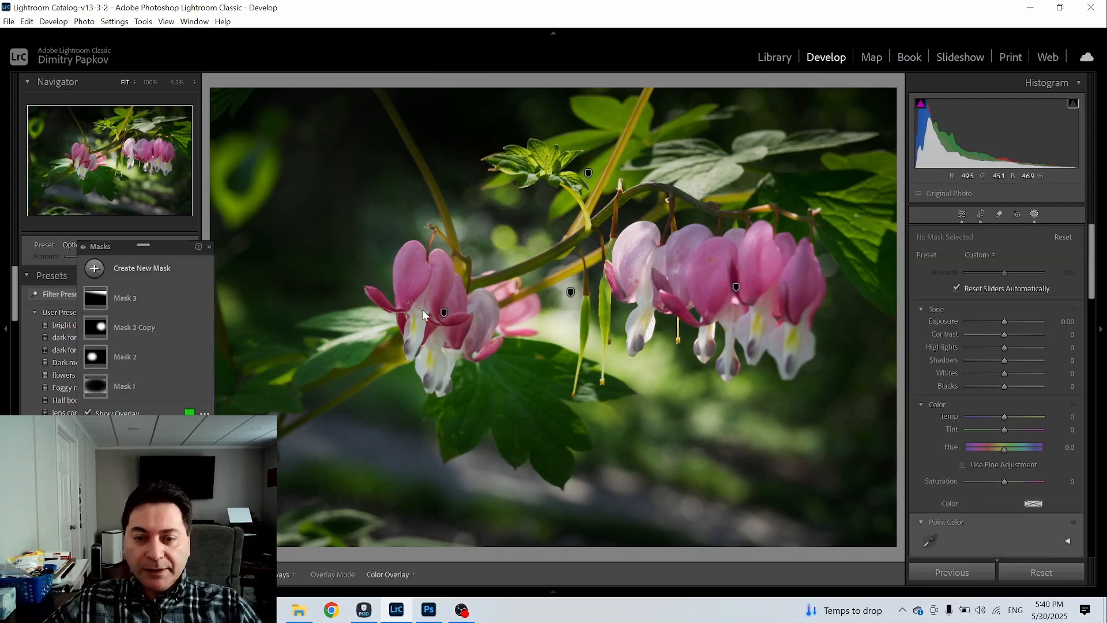
click(116, 270)
click(164, 443)
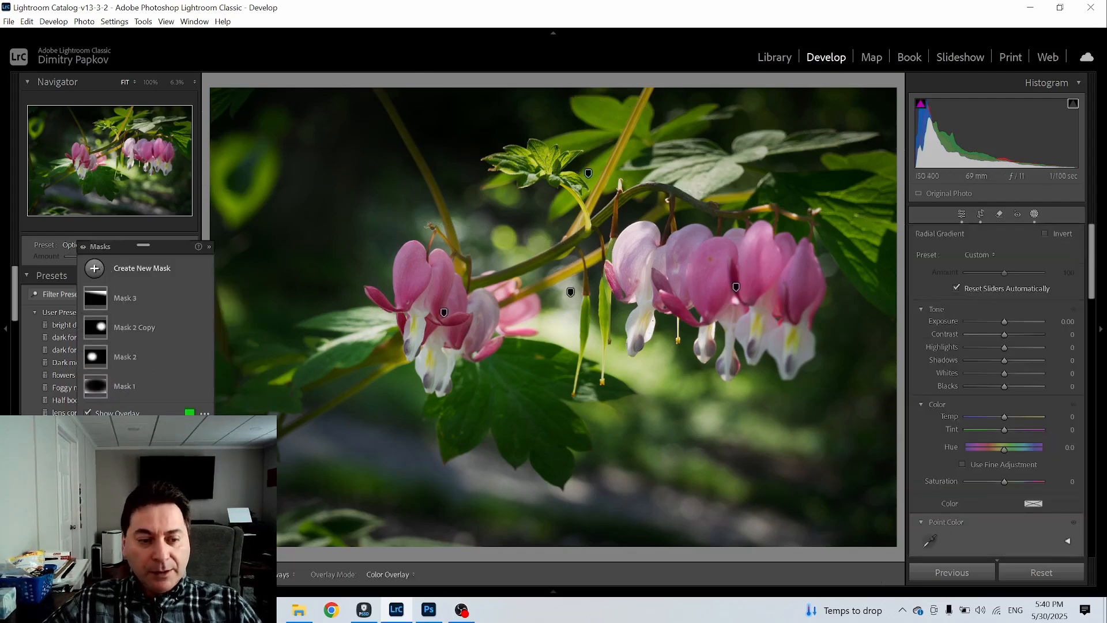
click(178, 82)
mouse_move(430, 249)
mouse_down()
mouse_move(635, 334)
mouse_move(639, 291)
mouse_up()
drag(422, 275, 428, 240)
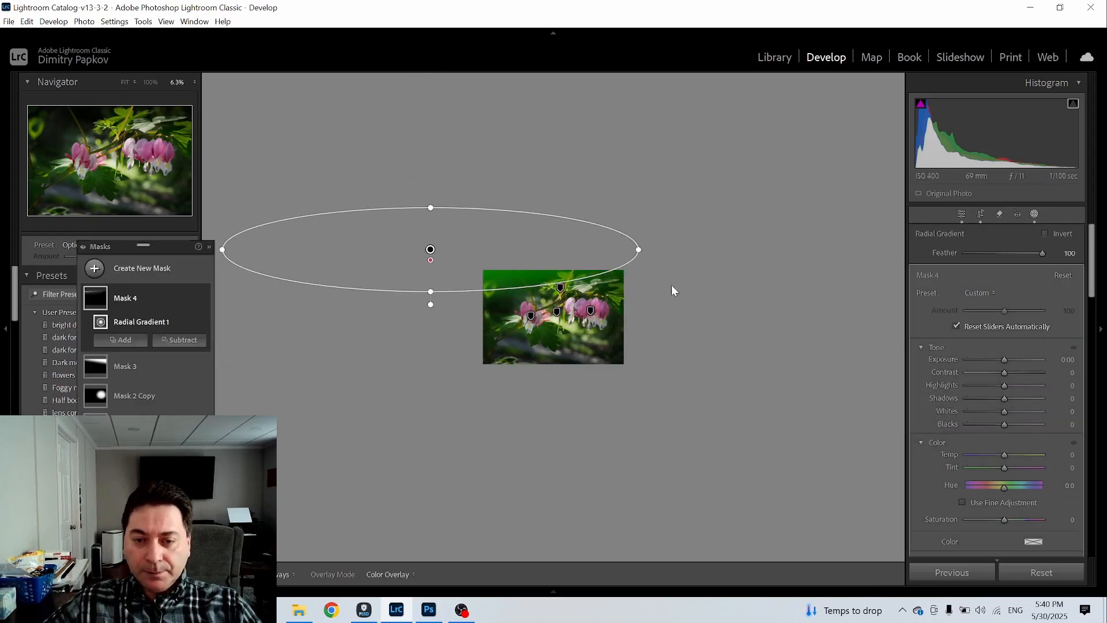
drag(673, 289, 694, 352)
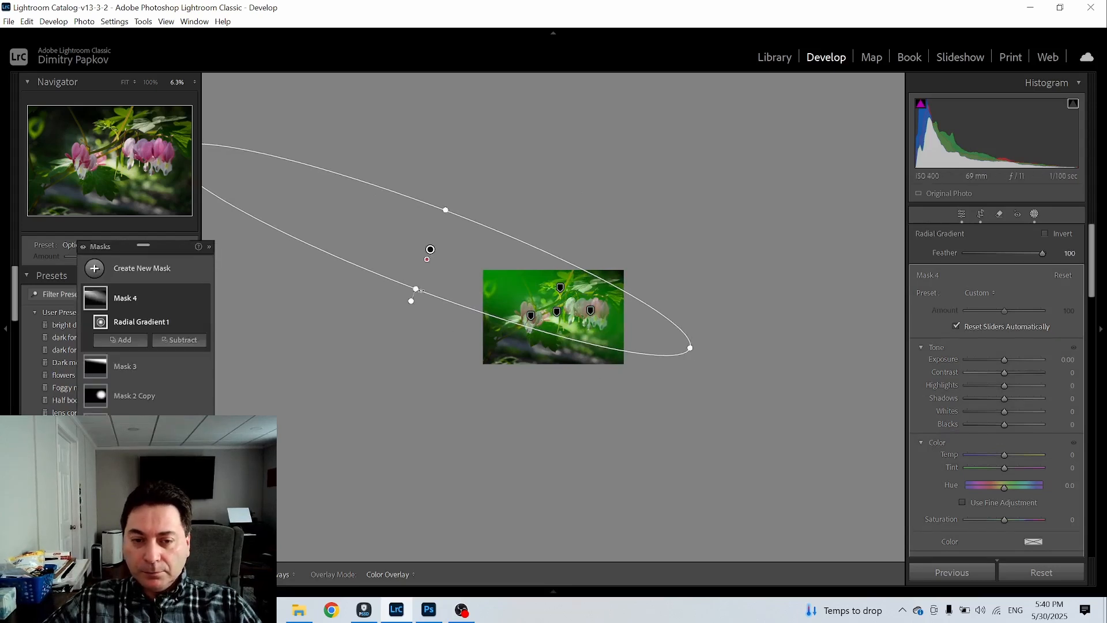
drag(416, 289, 415, 302)
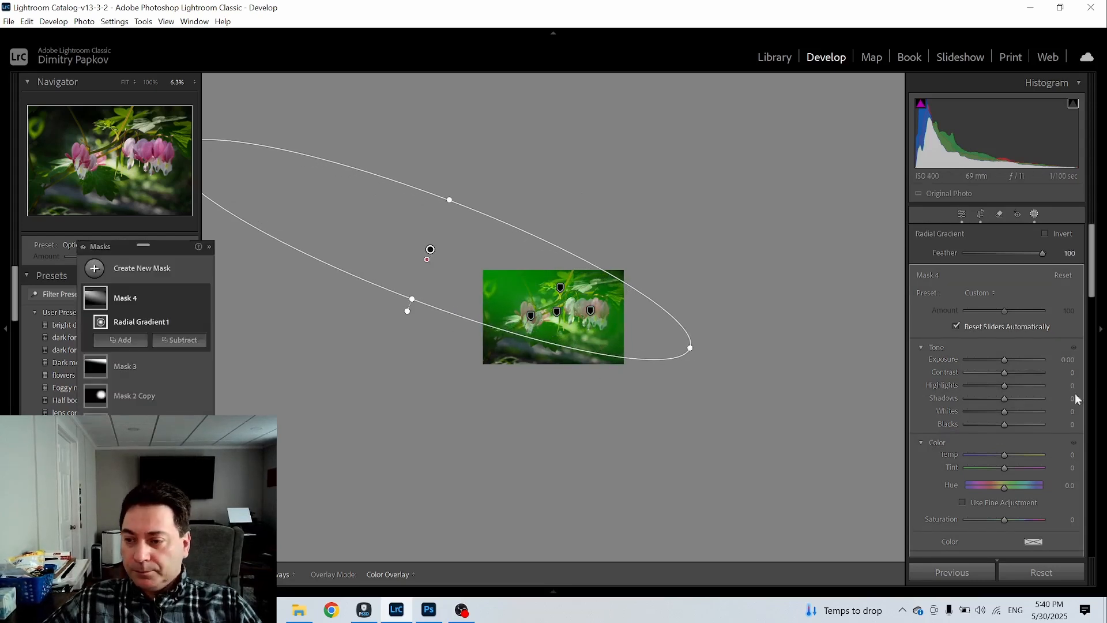
- Set the light-beam mask's exposure to 0.61, contrast to -7, highlights to -40, temperature to 16, clarity to 14 and dehaze to -34
drag(1004, 362, 1011, 359)
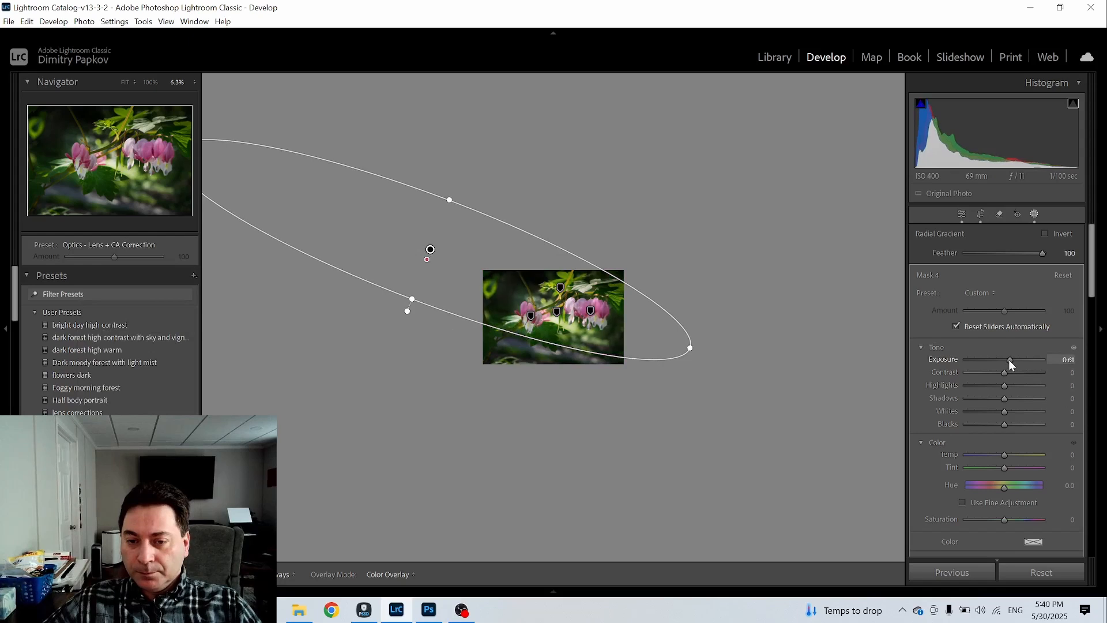
drag(1004, 454, 1012, 455)
scroll(1021, 426, down, 8)
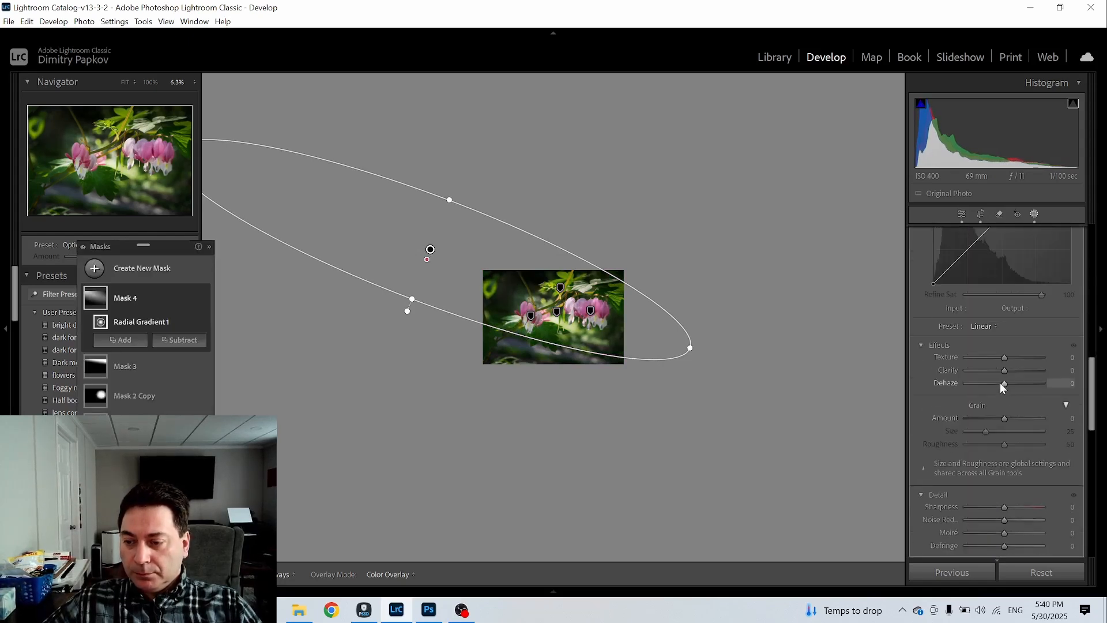
drag(1005, 383, 995, 385)
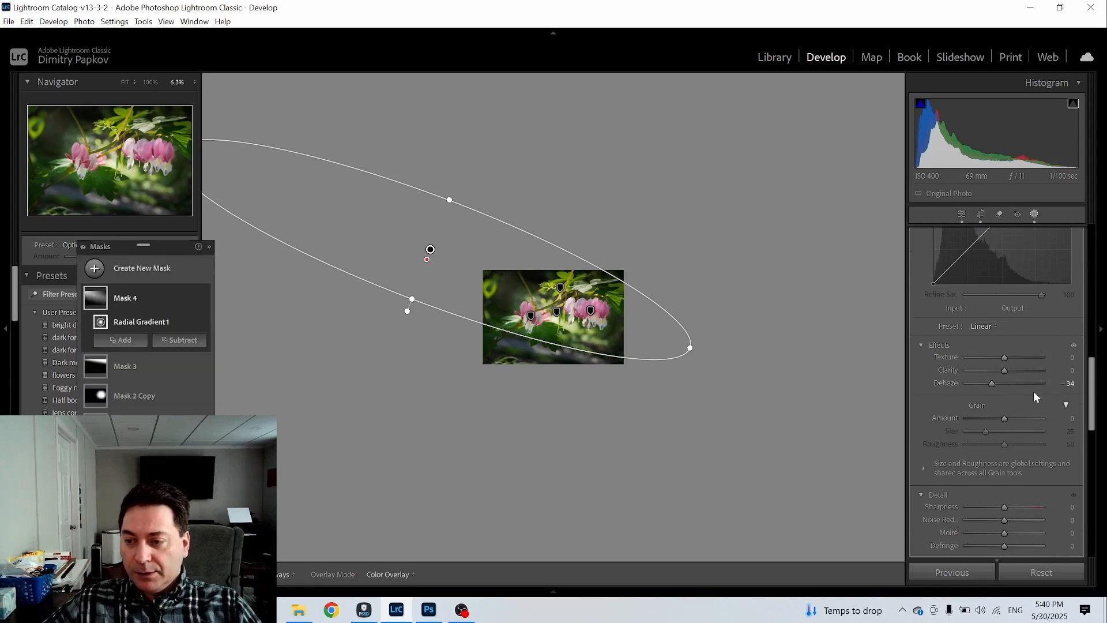
scroll(1038, 375, up, 10)
mouse_move(1006, 291)
mouse_down()
mouse_move(982, 297)
mouse_move(1012, 286)
mouse_up()
scroll(1034, 384, down, 10)
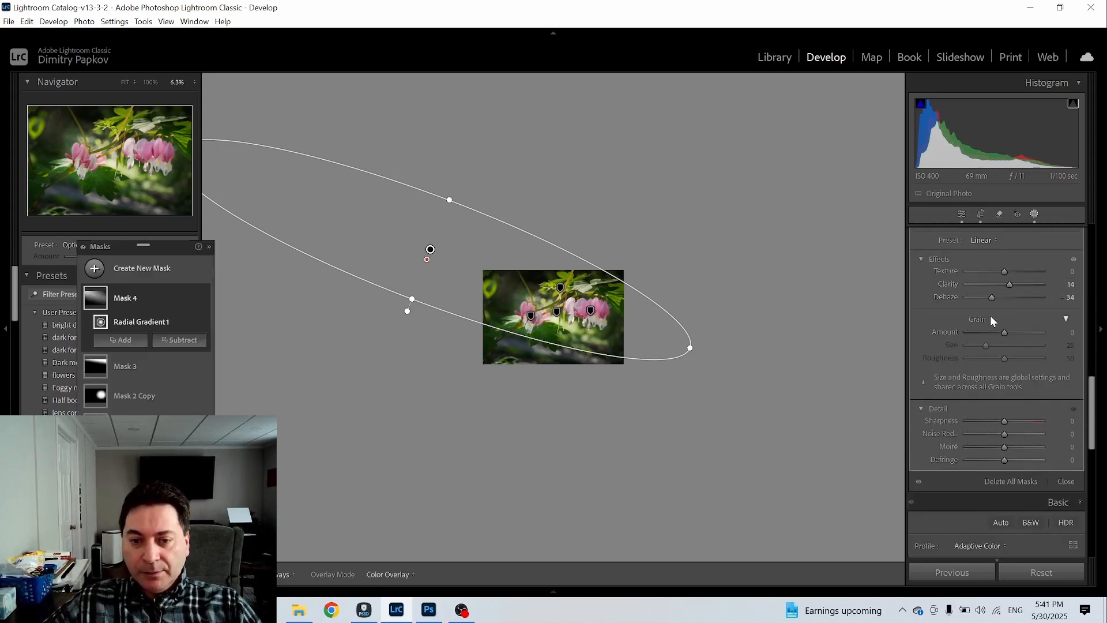
- Compare the fitted photo with and without the light-beam mask, and reduce the mask's amount to 73
click(123, 84)
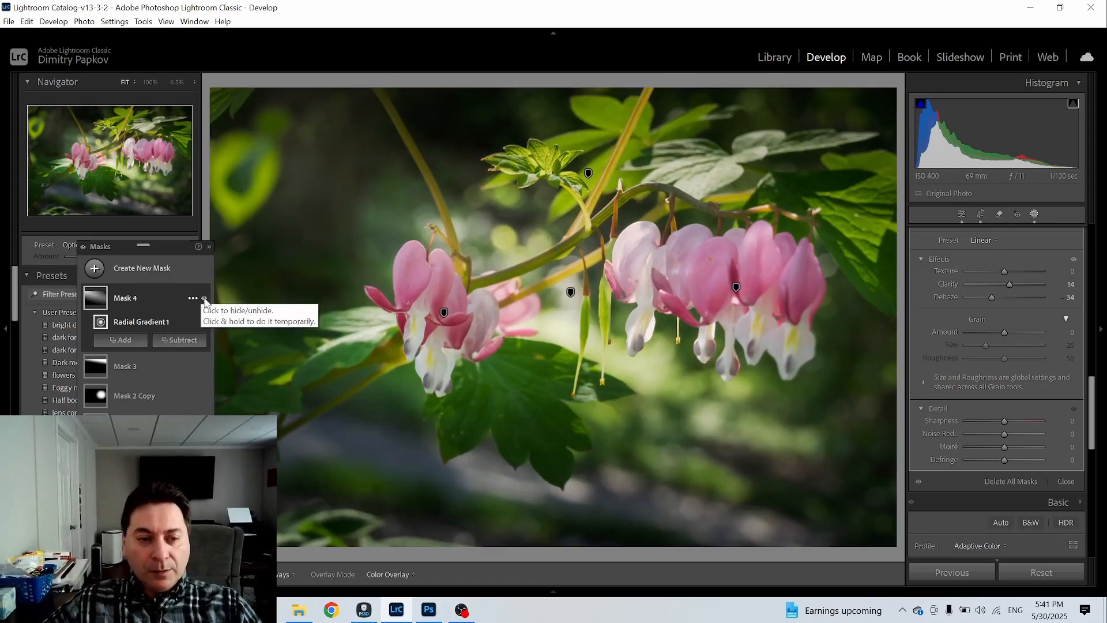
click(205, 299)
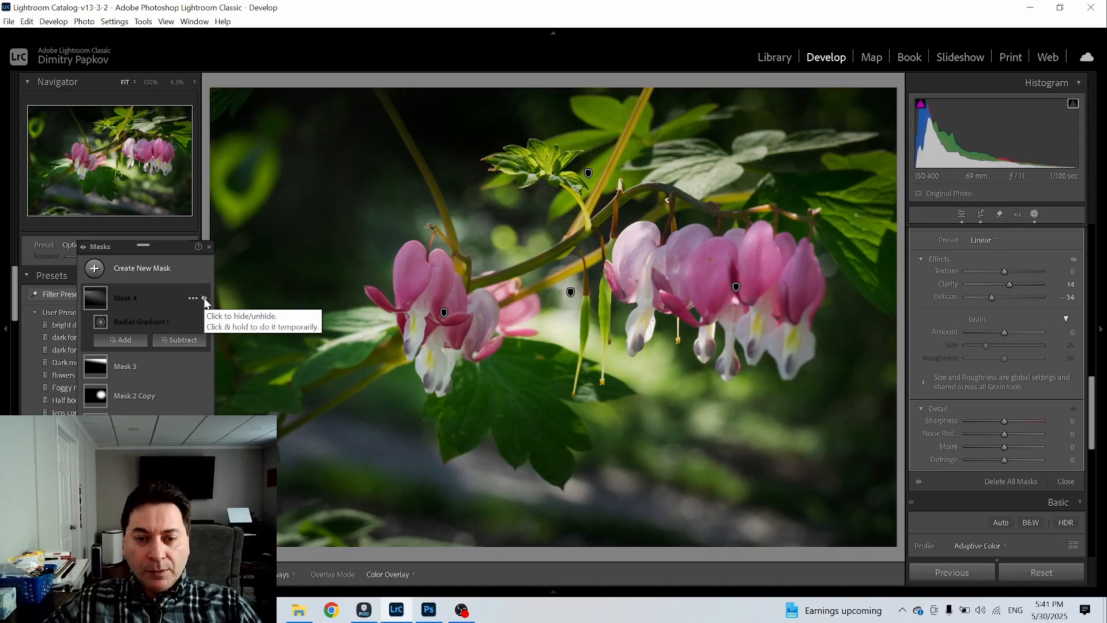
click(205, 299)
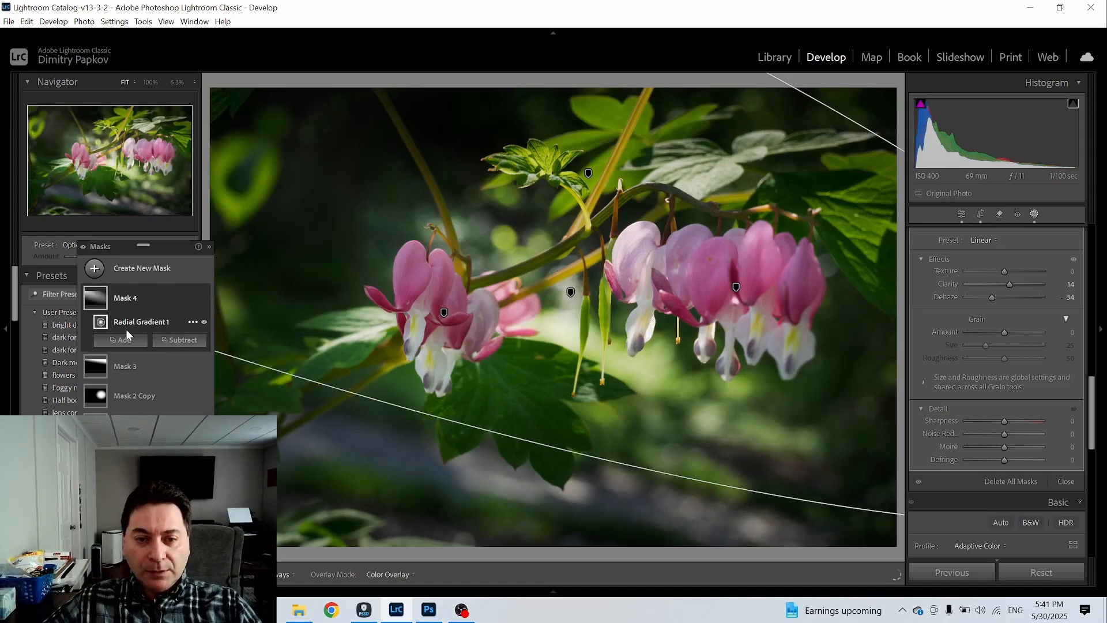
scroll(1037, 310, up, 6)
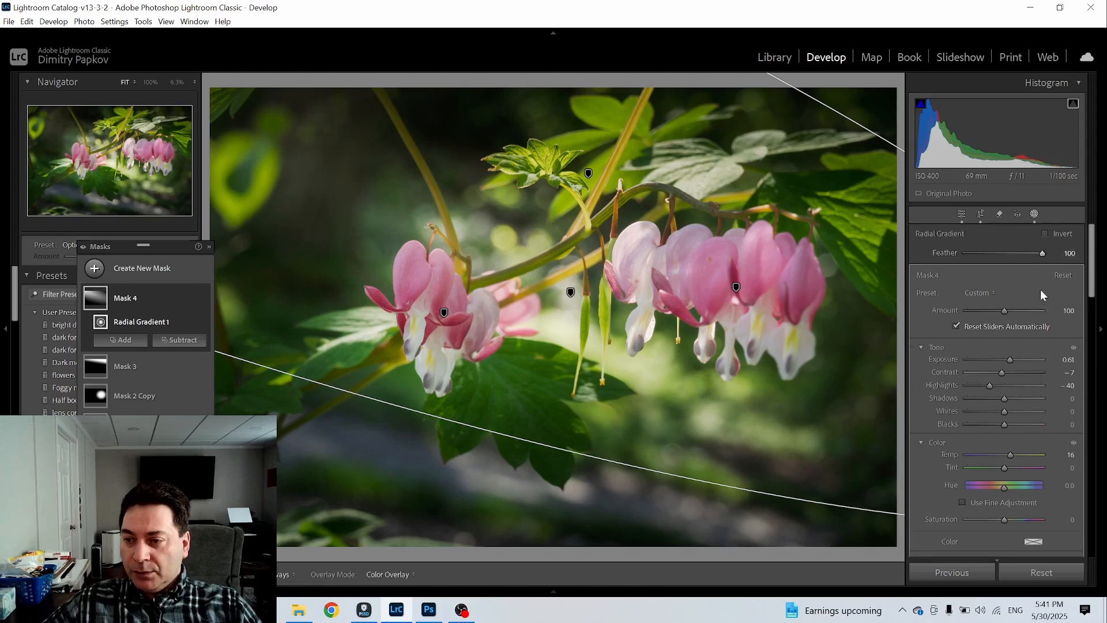
drag(1006, 313, 992, 311)
- Intersect the light-beam mask with a luminance range limited to the brighter tones, from 20/46 to 100/100
mouse_move(206, 375)
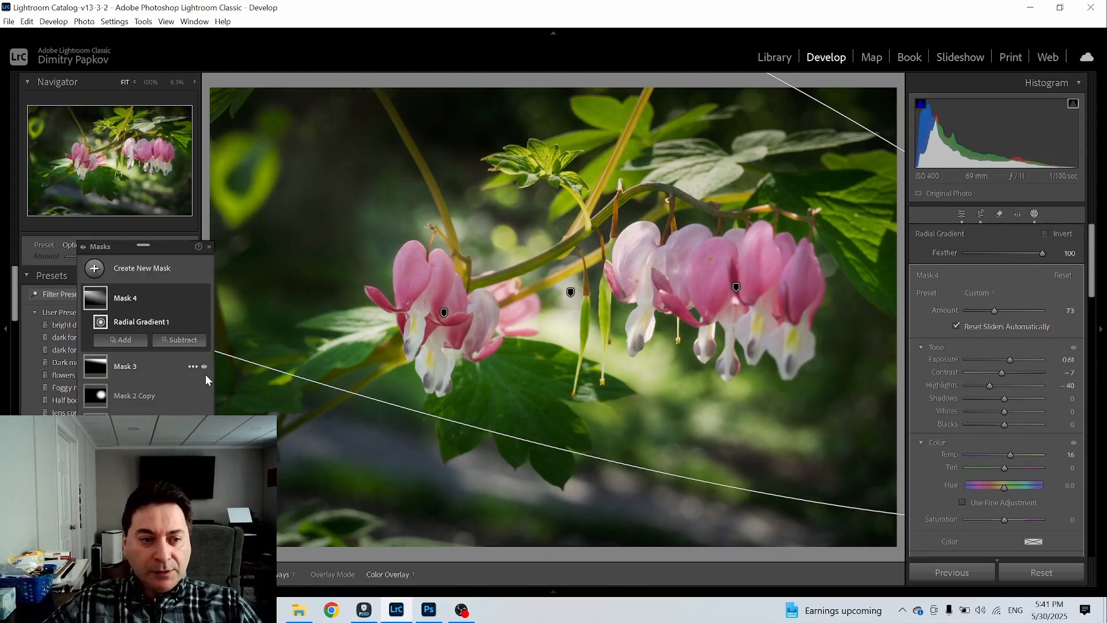
right_click(105, 298)
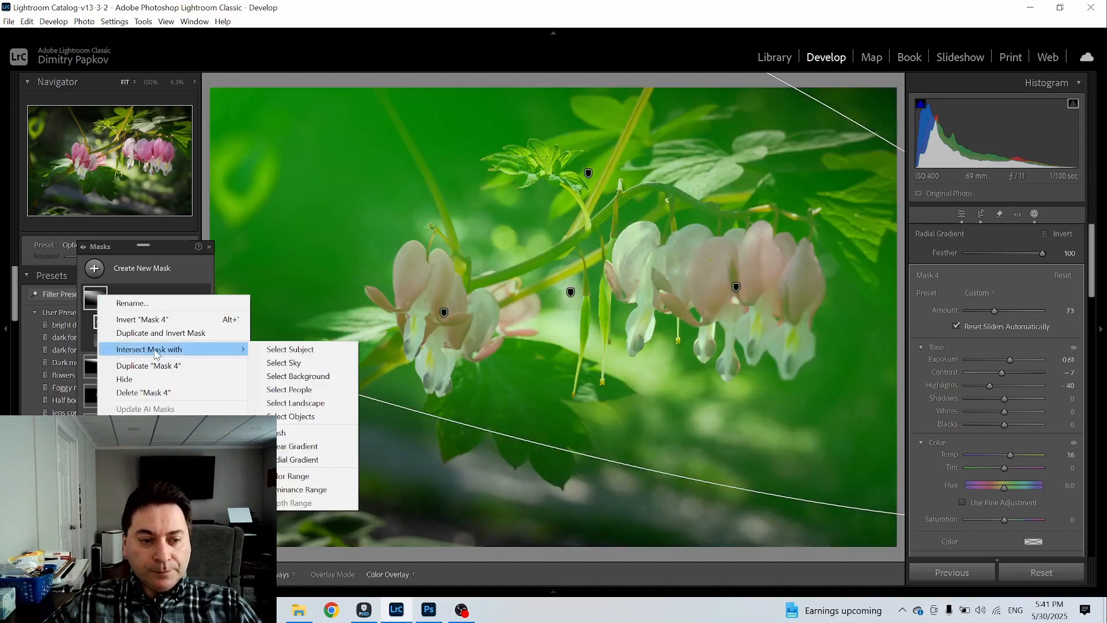
click(299, 490)
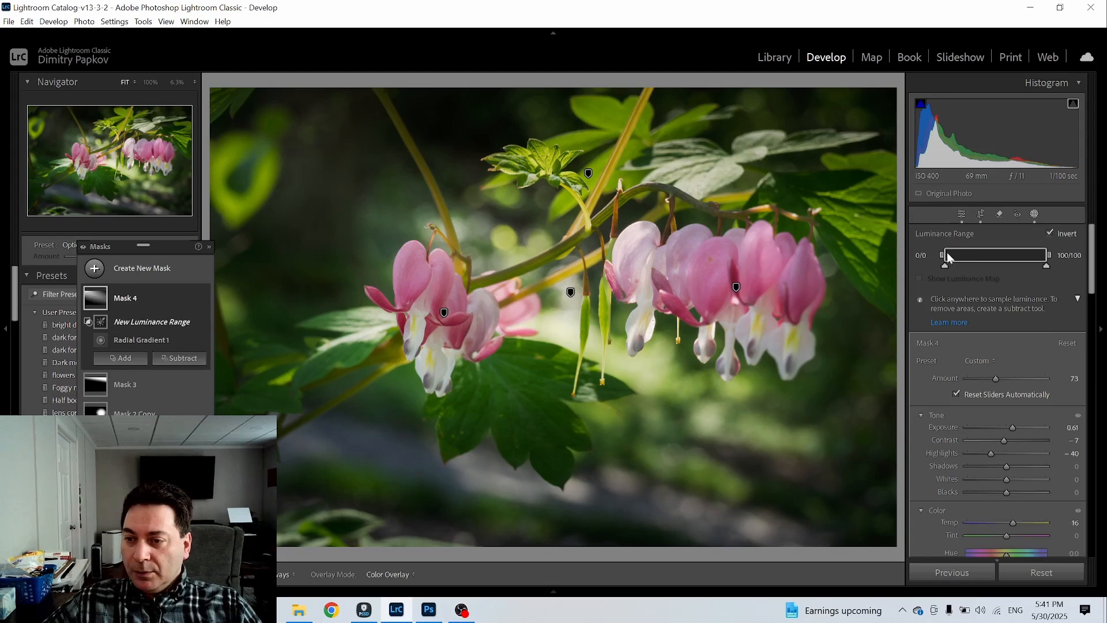
drag(947, 252, 984, 259)
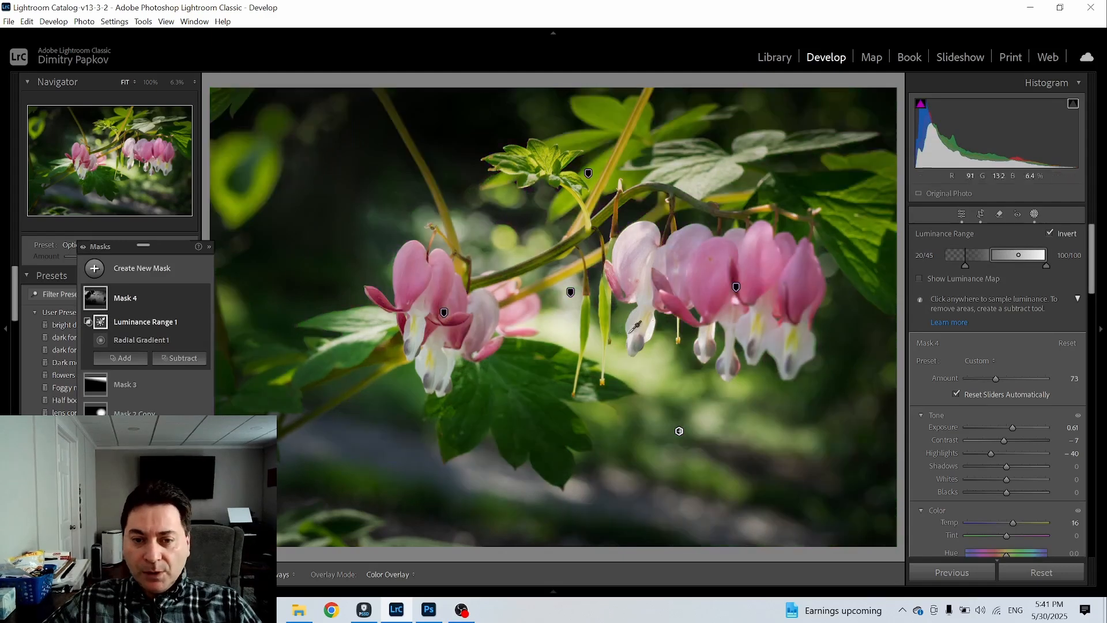
mouse_move(988, 255)
mouse_down()
mouse_move(1002, 259)
mouse_move(990, 255)
mouse_up()
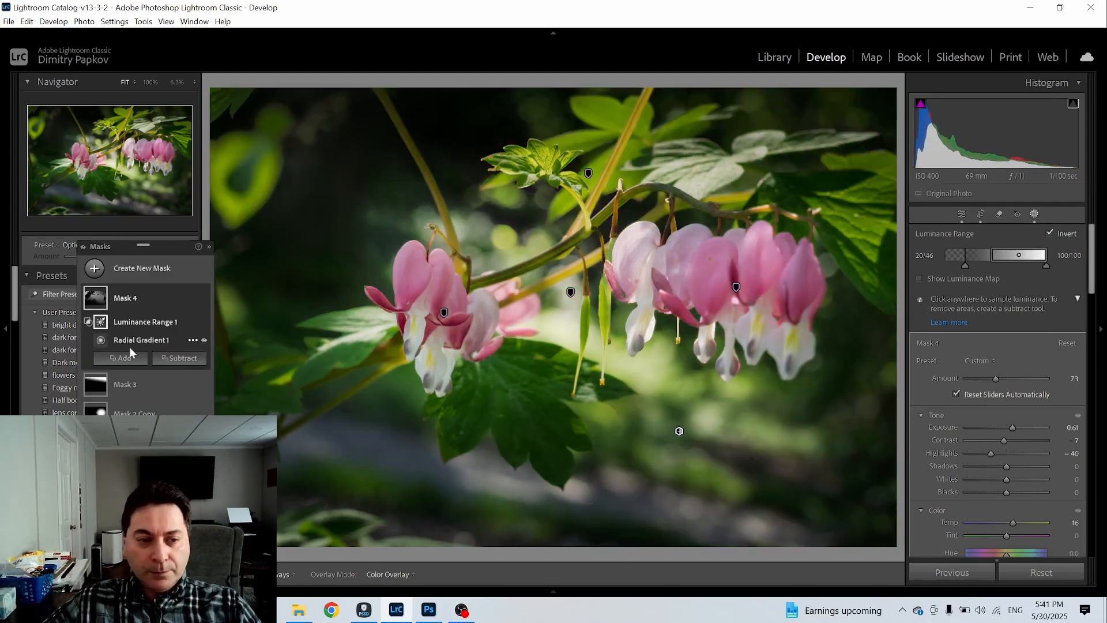
- Compare the photo with Mask 4 hidden and shown
click(100, 297)
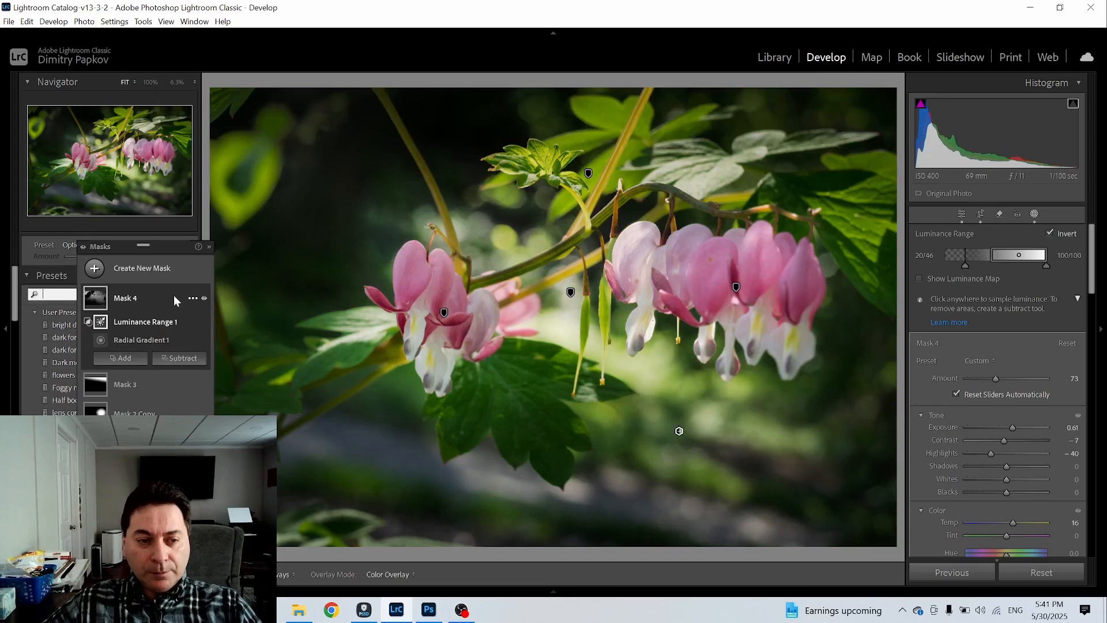
click(203, 299)
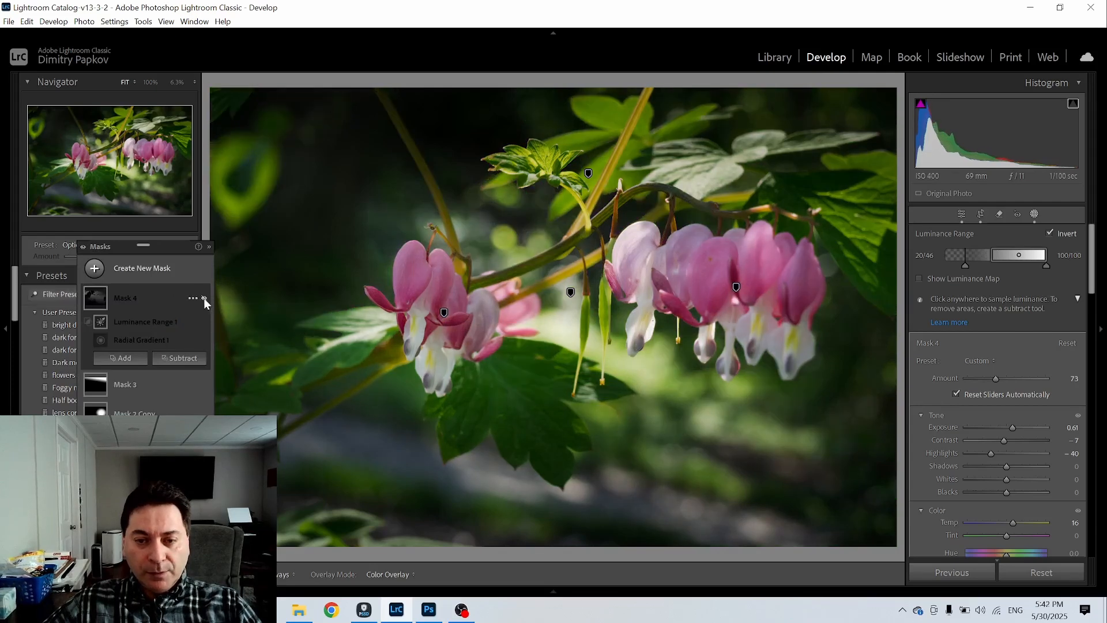
click(203, 299)
click(205, 298)
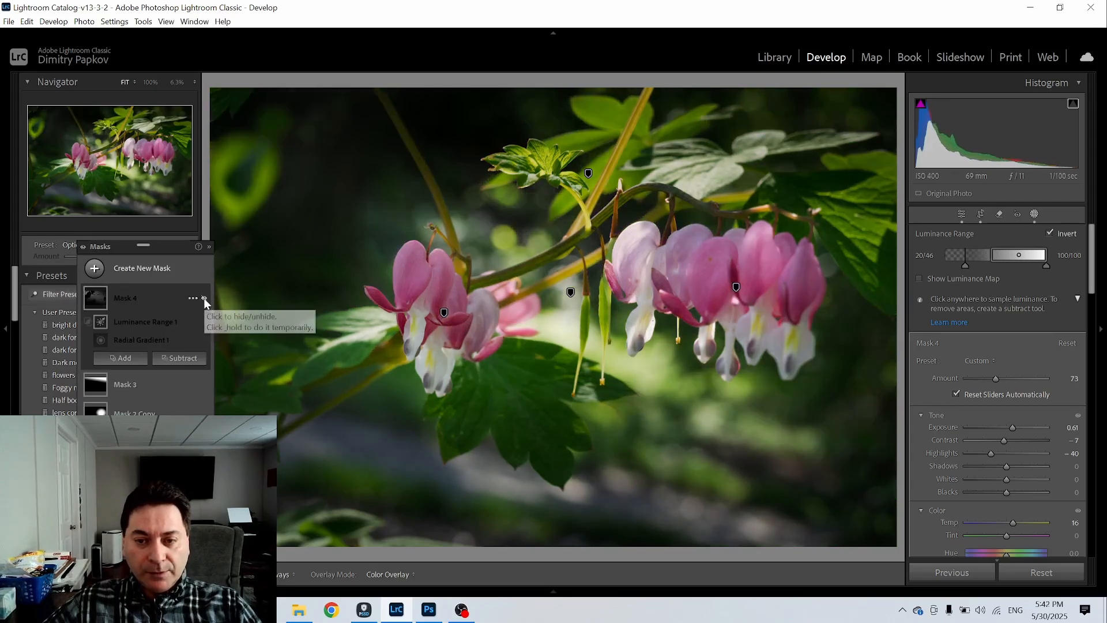
click(204, 299)
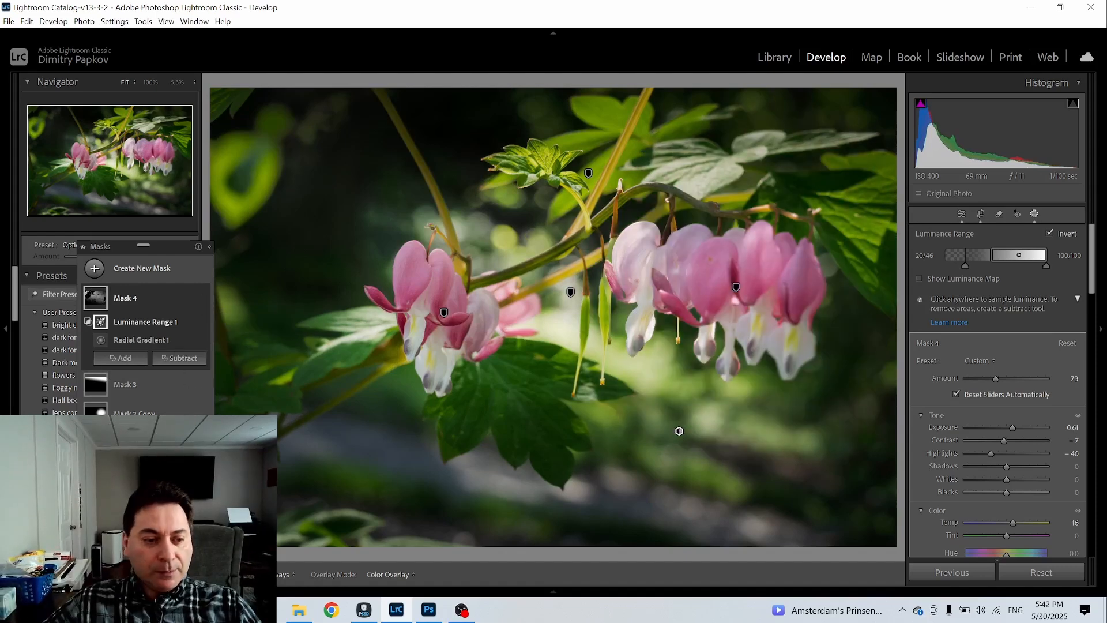
- Set the contrast of the left flower cluster's radial mask to 12
click(145, 443)
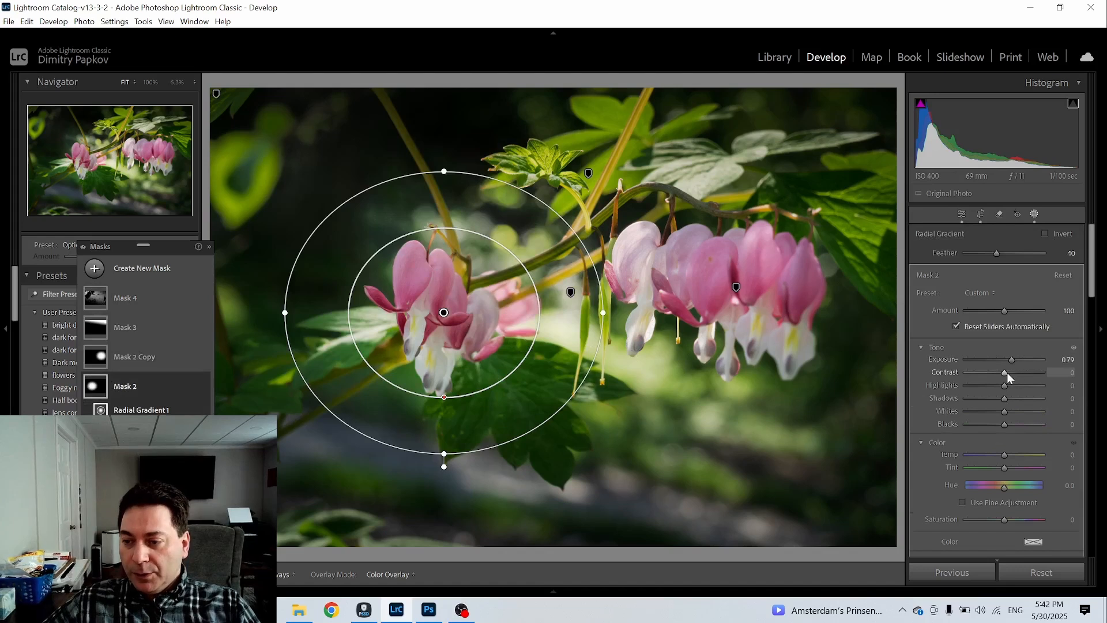
drag(1007, 373, 1010, 372)
scroll(1026, 403, down, 3)
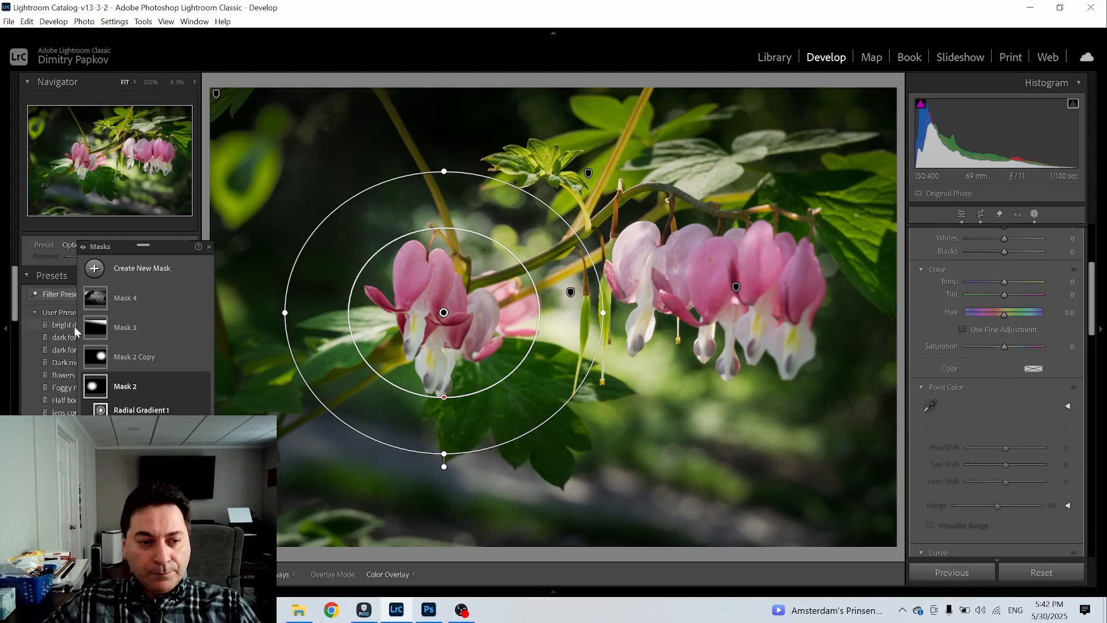
- Try adjusting the whites of the light-beam mask, Mask 4
click(93, 301)
scroll(1021, 396, up, 3)
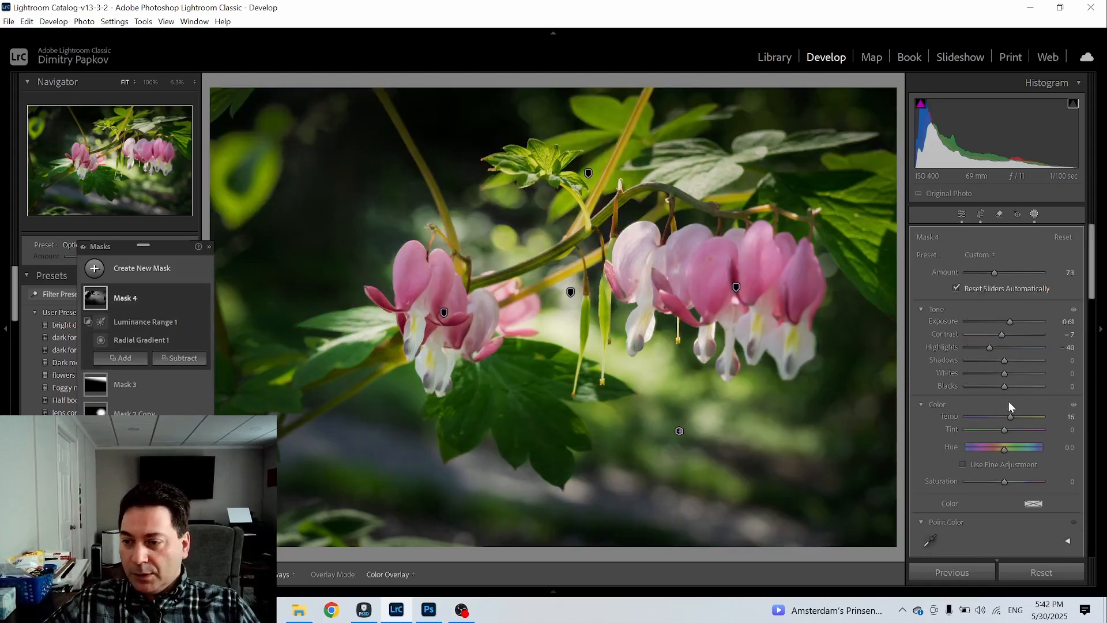
mouse_move(1001, 372)
mouse_down()
mouse_move(1036, 375)
mouse_move(1006, 373)
mouse_up()
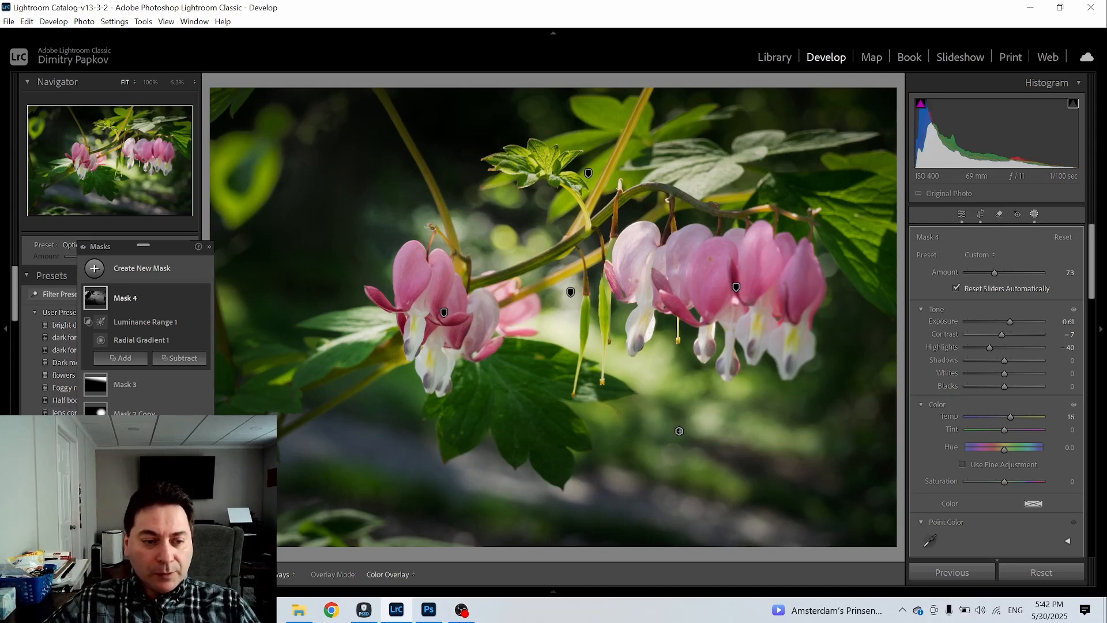
- Slightly raise the clarity and dehaze of the left flower cluster's radial mask
click(115, 443)
scroll(986, 418, down, 10)
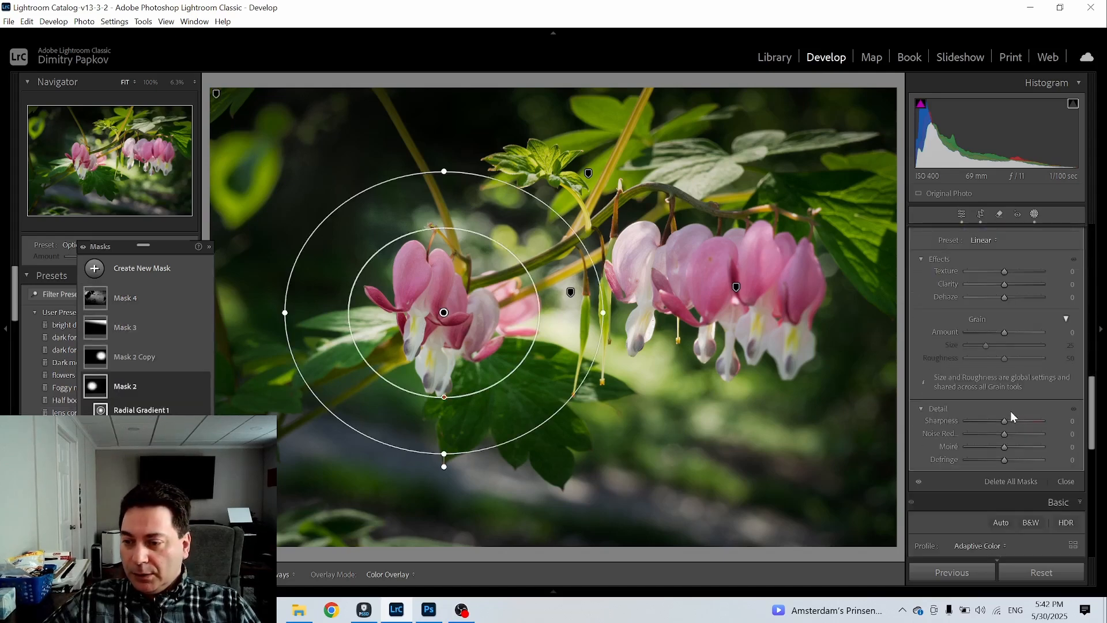
drag(1005, 273, 1008, 288)
drag(1005, 297, 1008, 296)
scroll(1004, 289, up, 10)
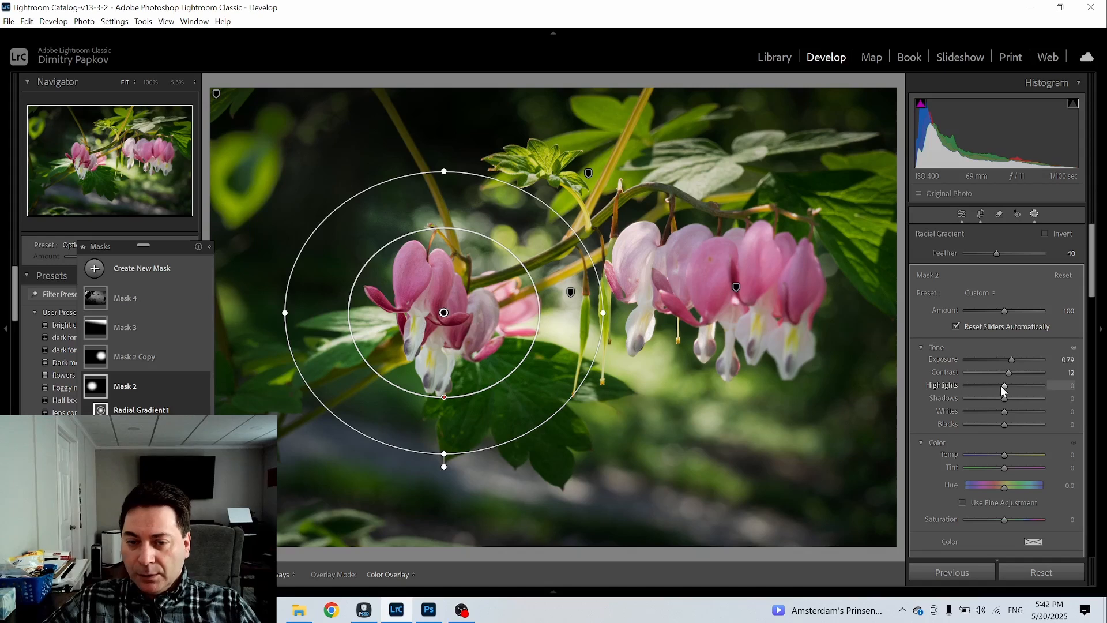
- Set the left flower cluster's radial mask to exposure 0.88, highlights 8, whites 15 and blacks -8
drag(1001, 385, 1011, 410)
drag(1012, 359, 1013, 362)
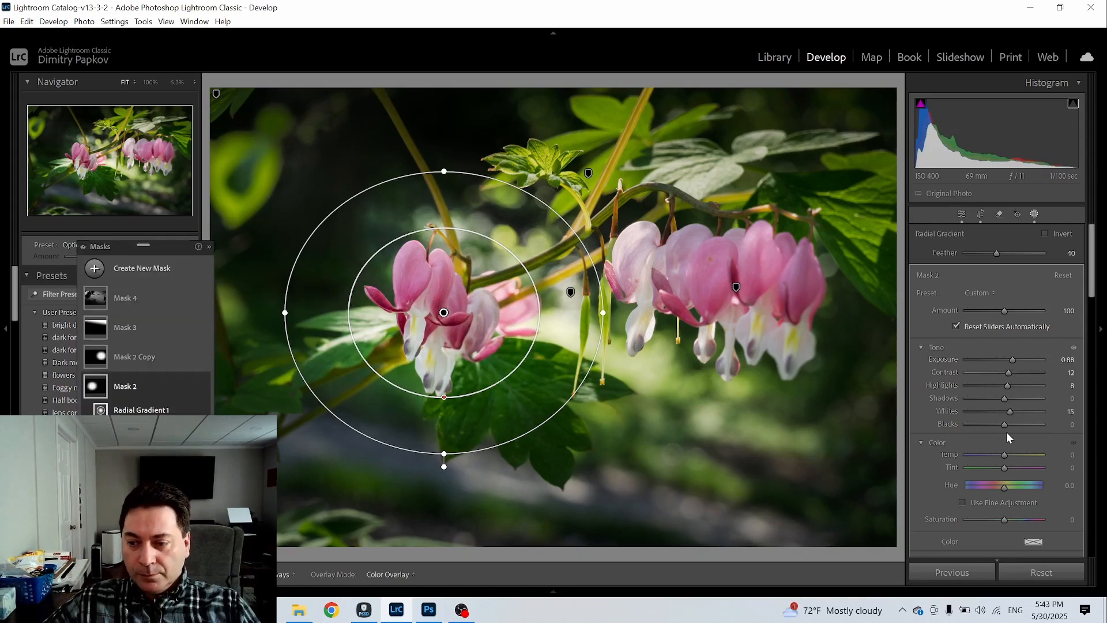
drag(1007, 425, 1003, 425)
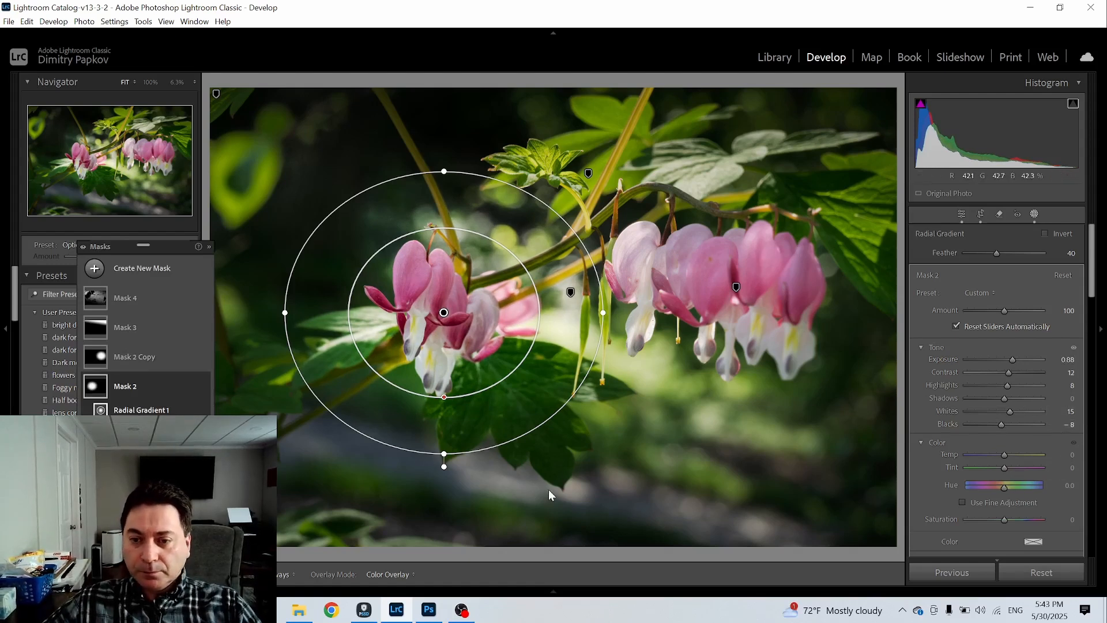
- Add a radial gradient mask as a tall oval over the leftmost bloom of the right flower cluster
click(96, 269)
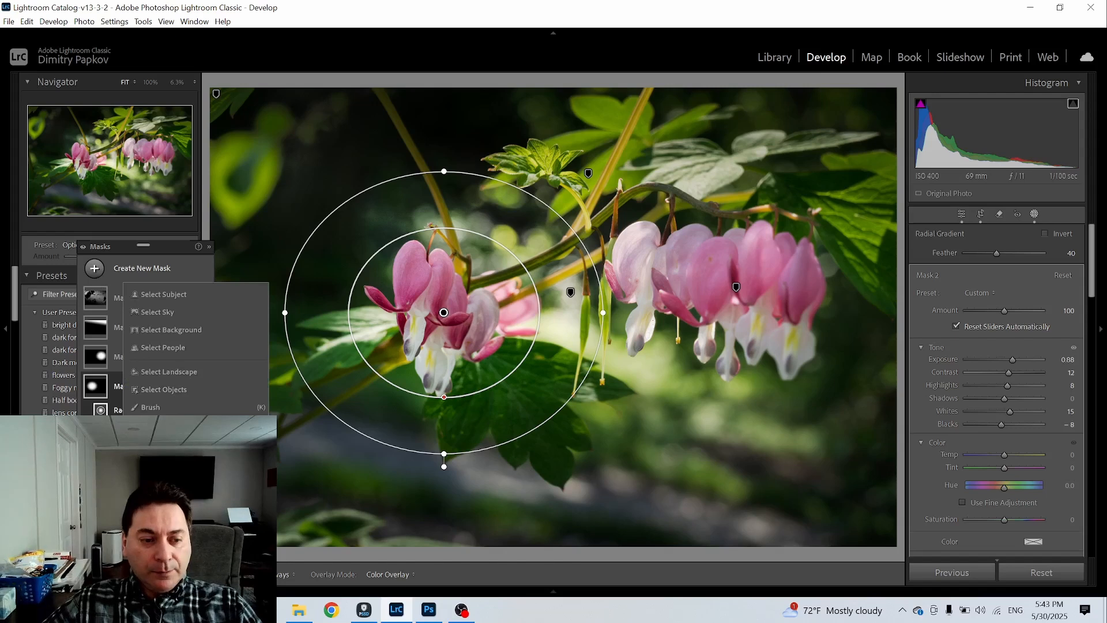
click(161, 443)
drag(626, 251, 701, 346)
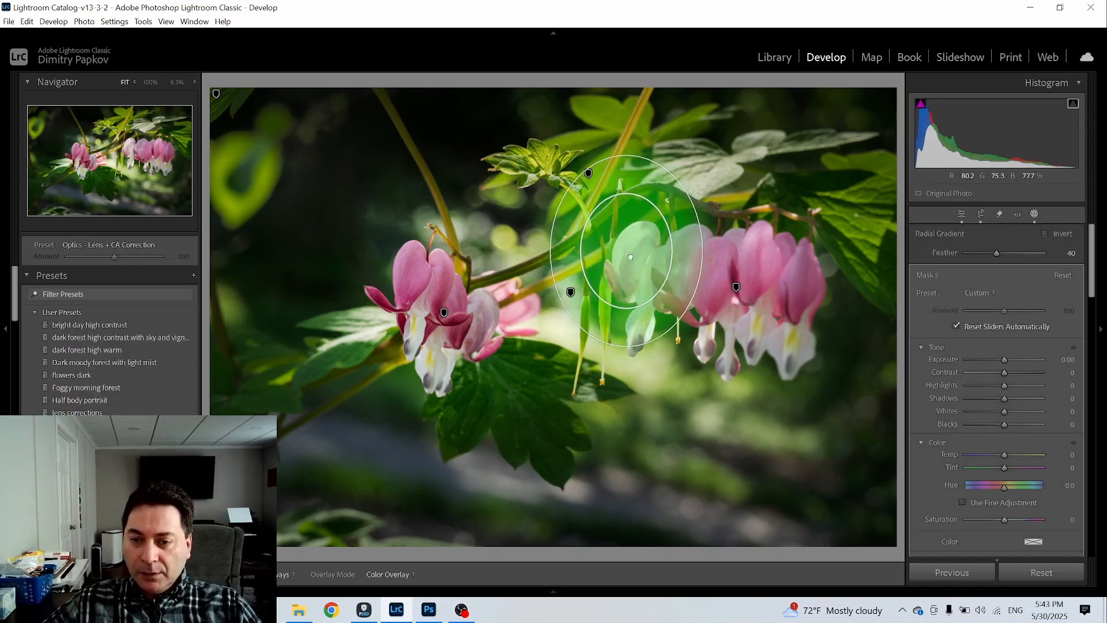
drag(631, 256, 636, 283)
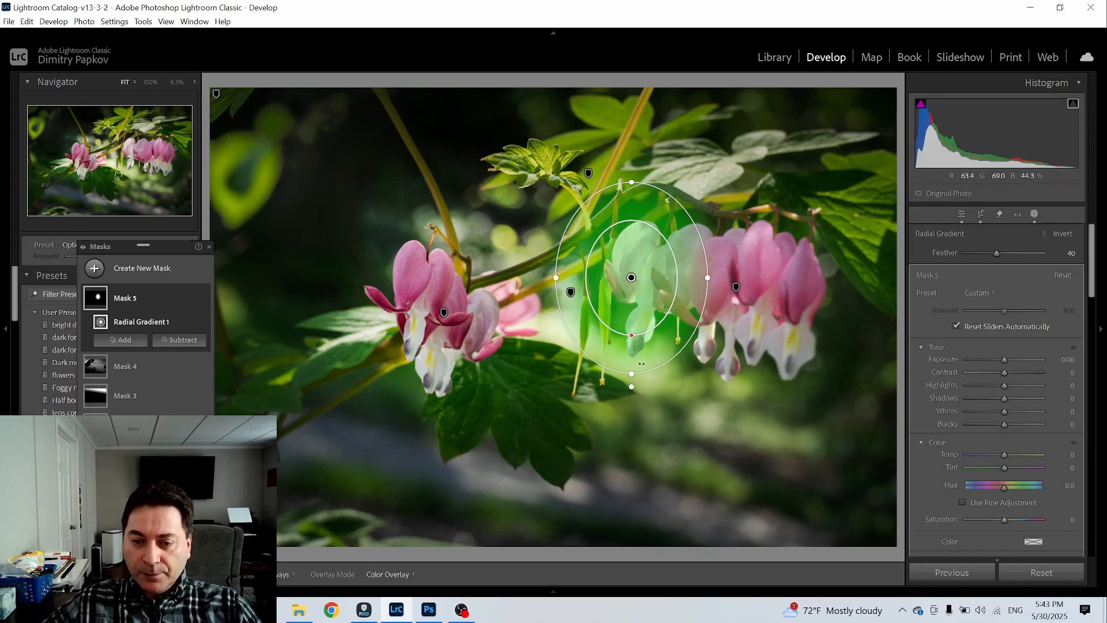
drag(632, 374, 632, 423)
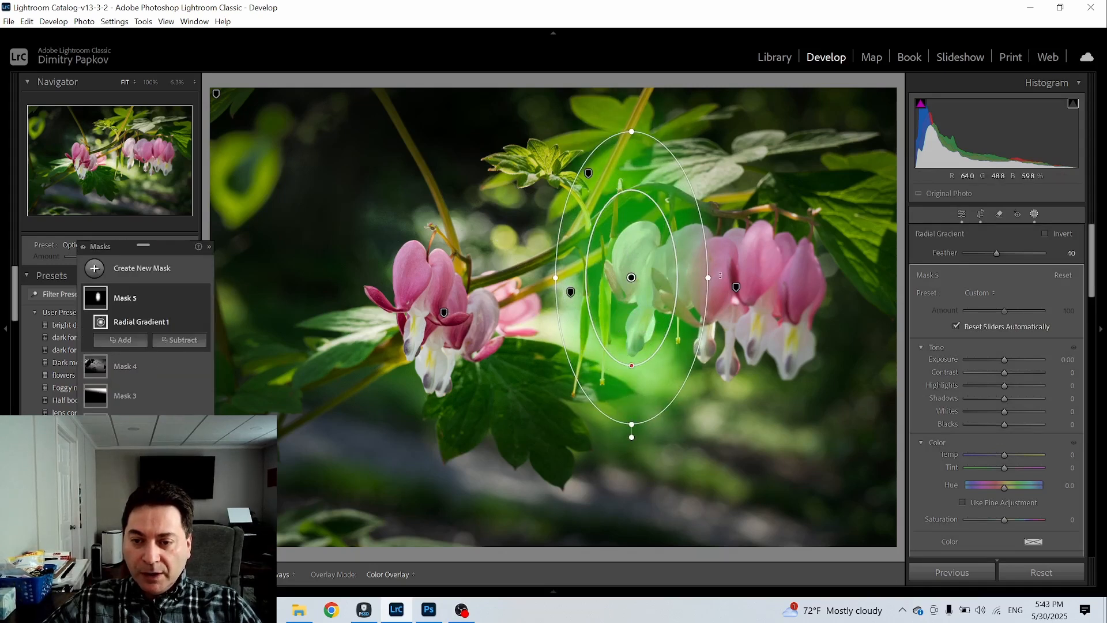
drag(708, 278, 729, 278)
drag(639, 271, 645, 276)
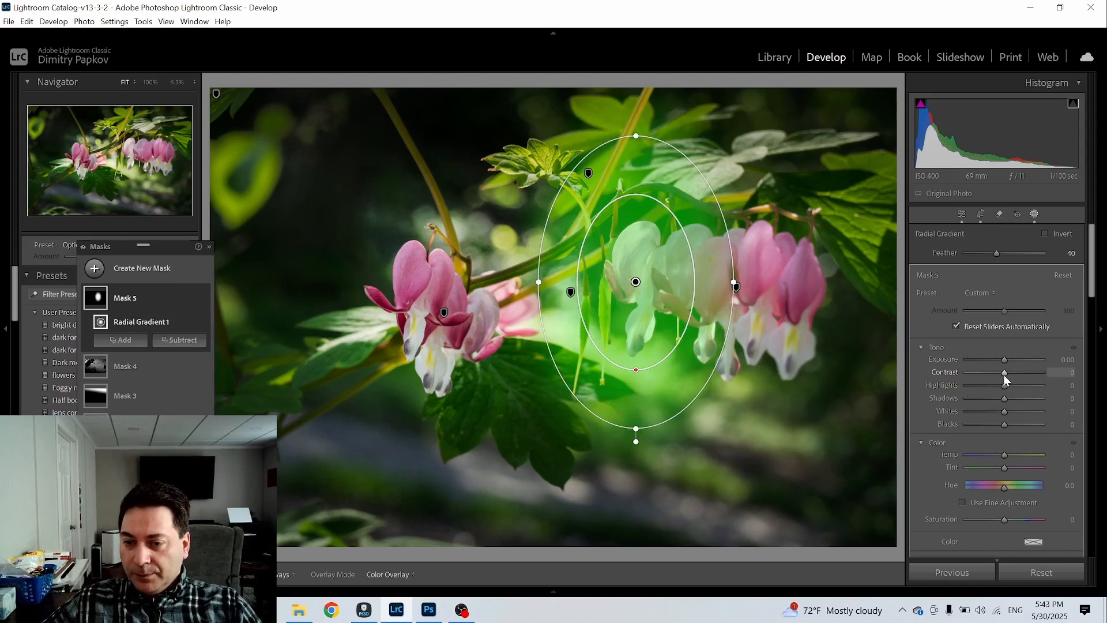
- Set the new oval mask to contrast 15, highlights -19, shadows -9, whites -12 and temperature 7
drag(1004, 374, 1001, 409)
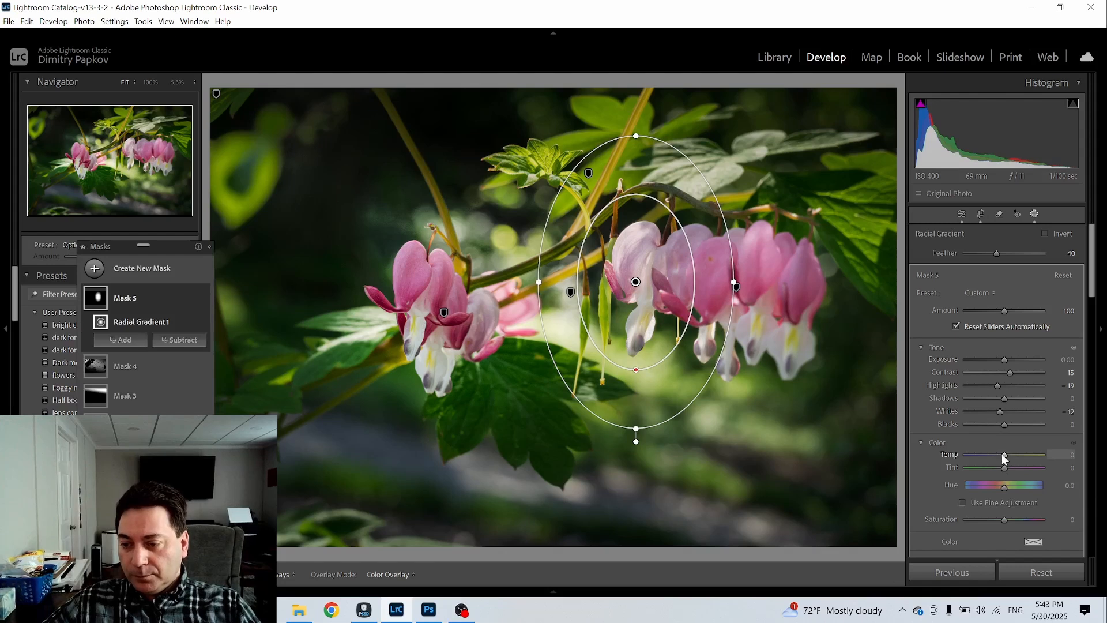
drag(1003, 455, 1006, 455)
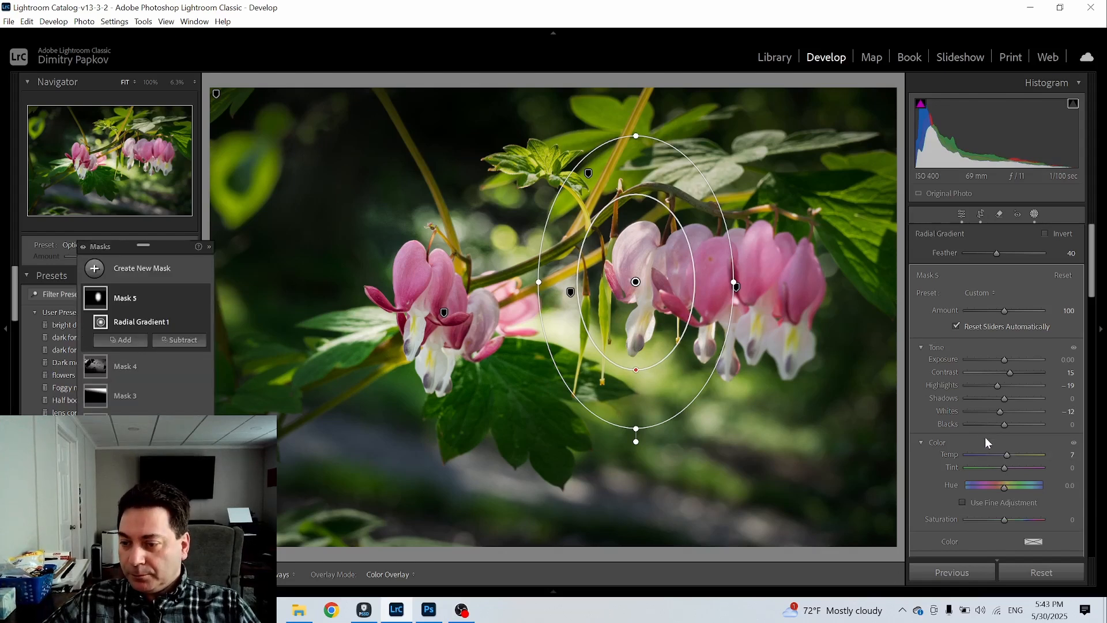
scroll(985, 438, down, 5)
scroll(985, 438, up, 5)
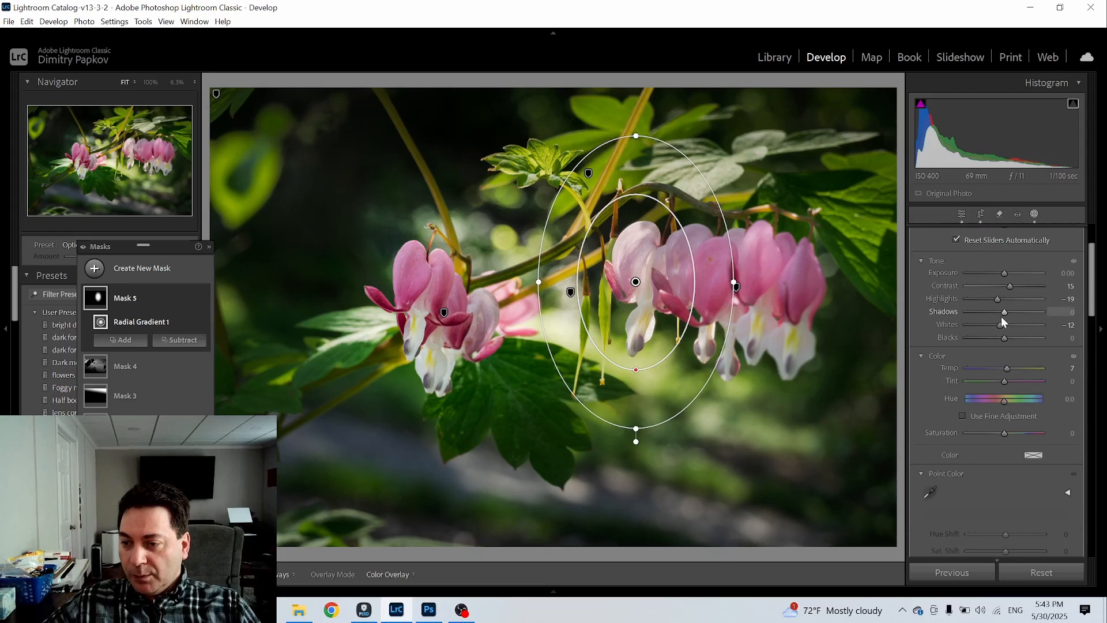
drag(1000, 312, 1000, 313)
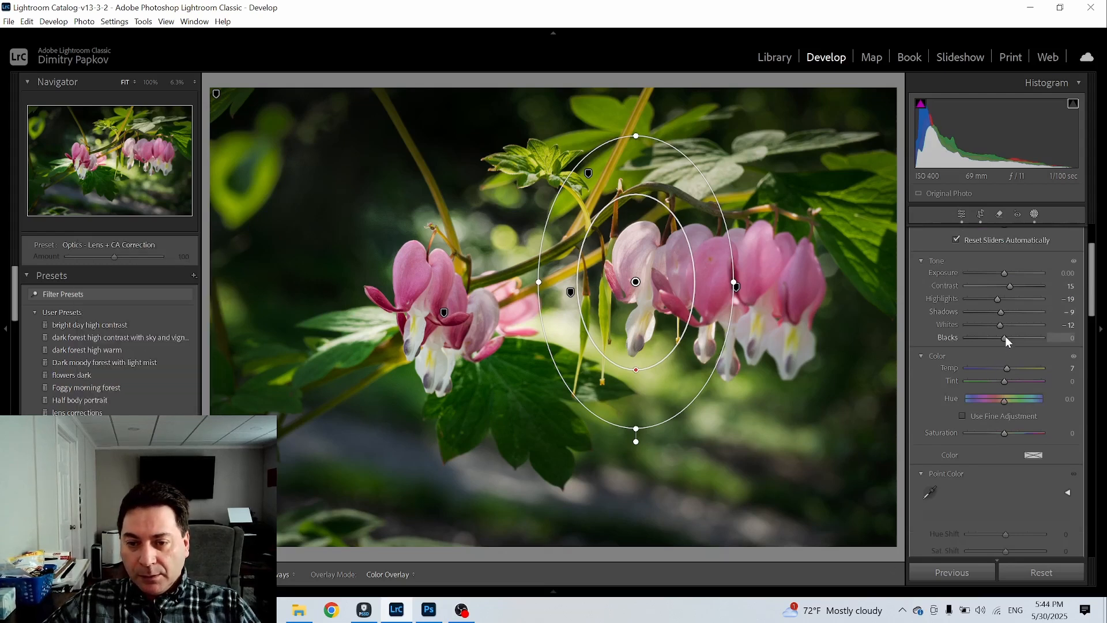
- Set the oval mask's texture to 23, clarity to 12 and dehaze to 2
scroll(1011, 445, down, 6)
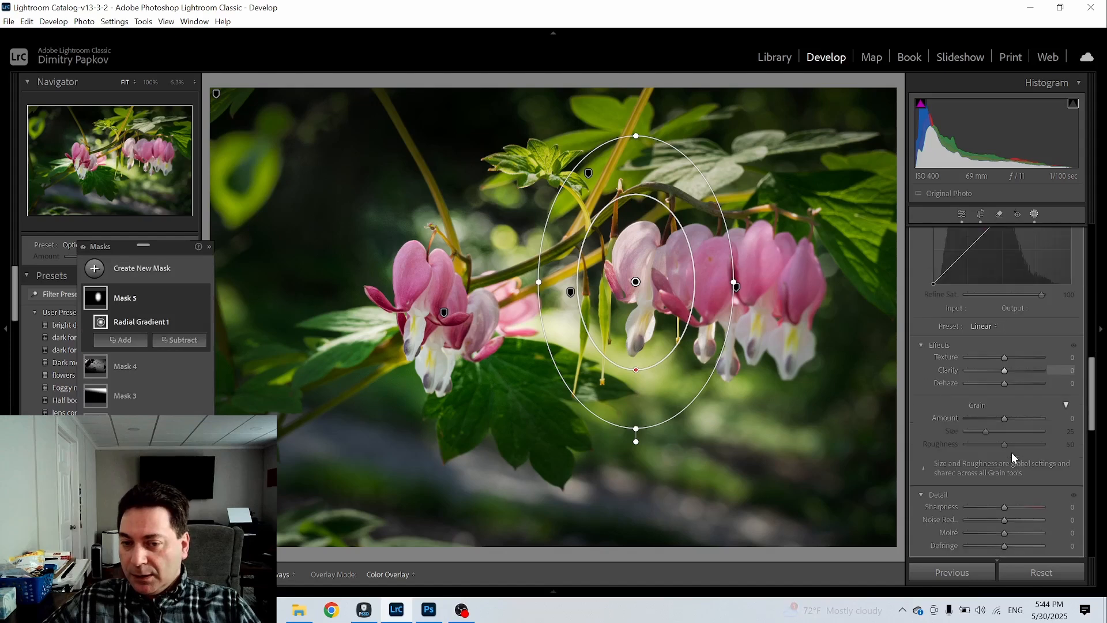
drag(1005, 357, 1004, 389)
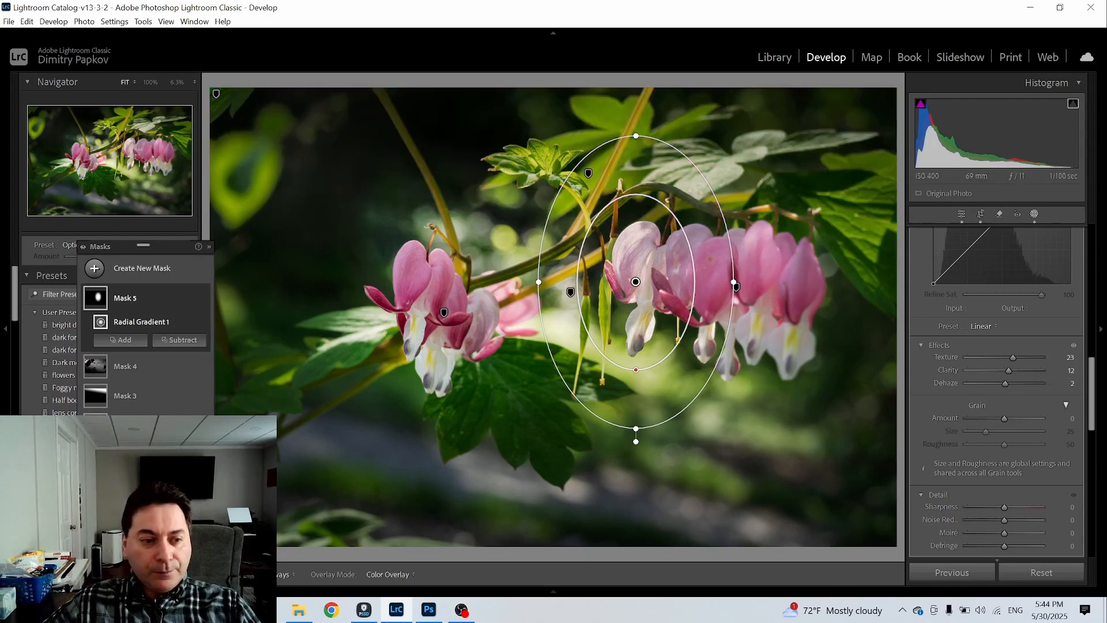
- Set the overall adjustment amount of the light-beam mask, Mask 4, to 92
click(125, 366)
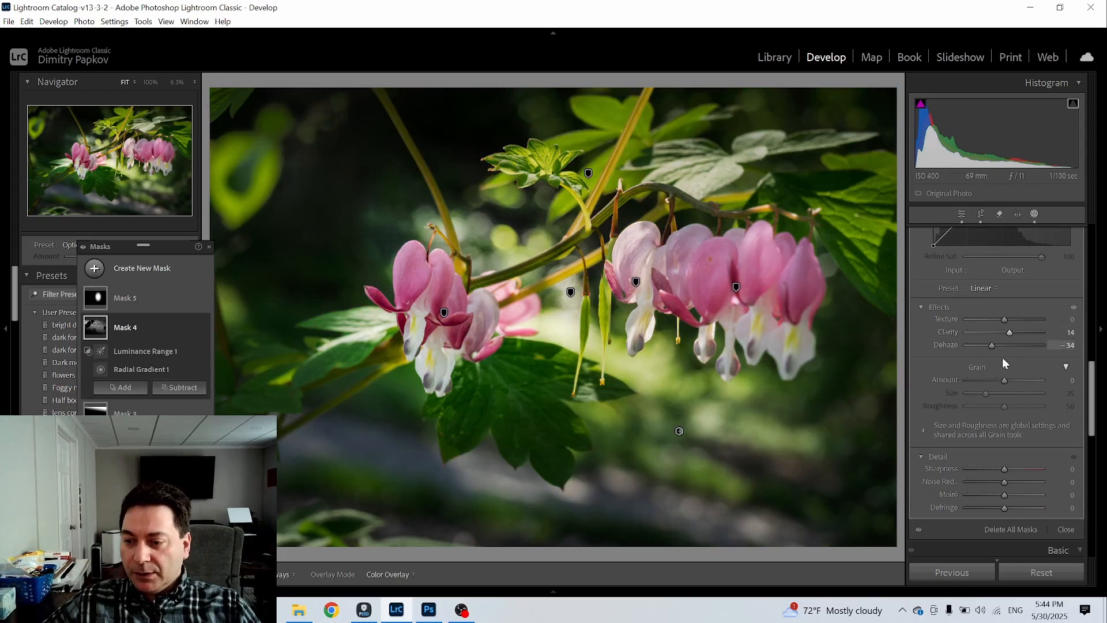
scroll(1007, 377, up, 2)
scroll(1007, 377, up, 5)
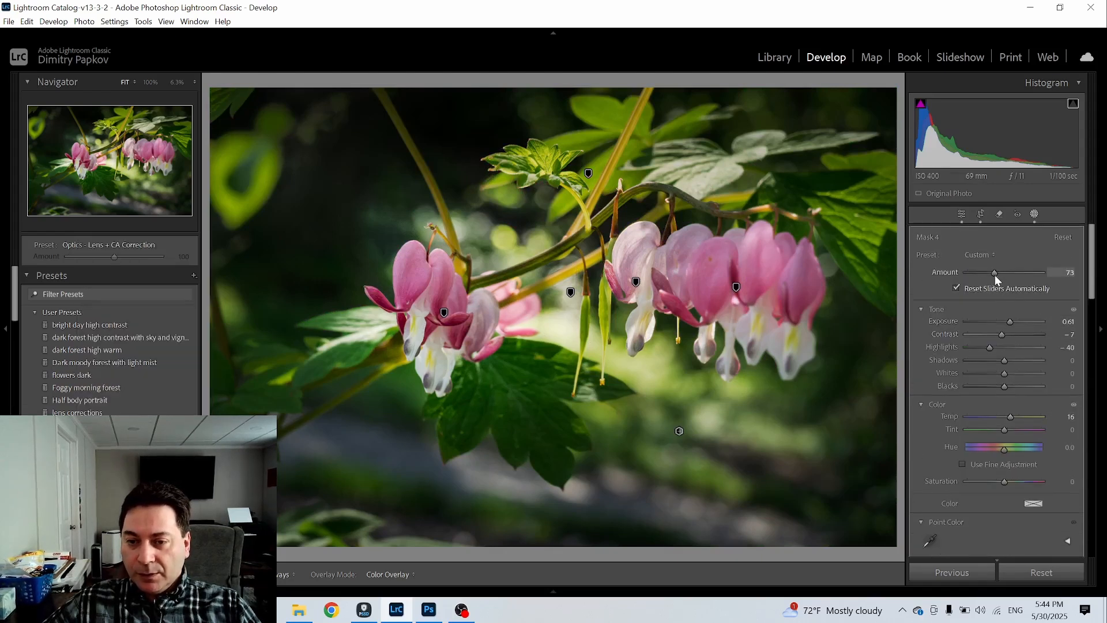
drag(994, 274, 1001, 275)
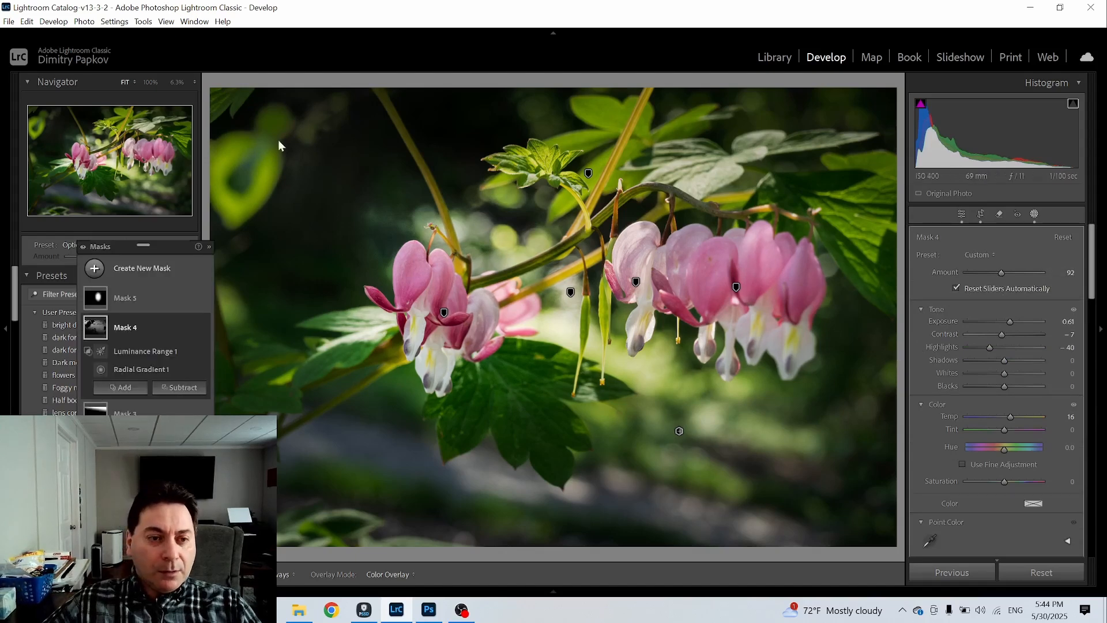
- Subtract the blurred leaves and background along the photo's left edge from Mask 4 with a size 18 brush
click(96, 327)
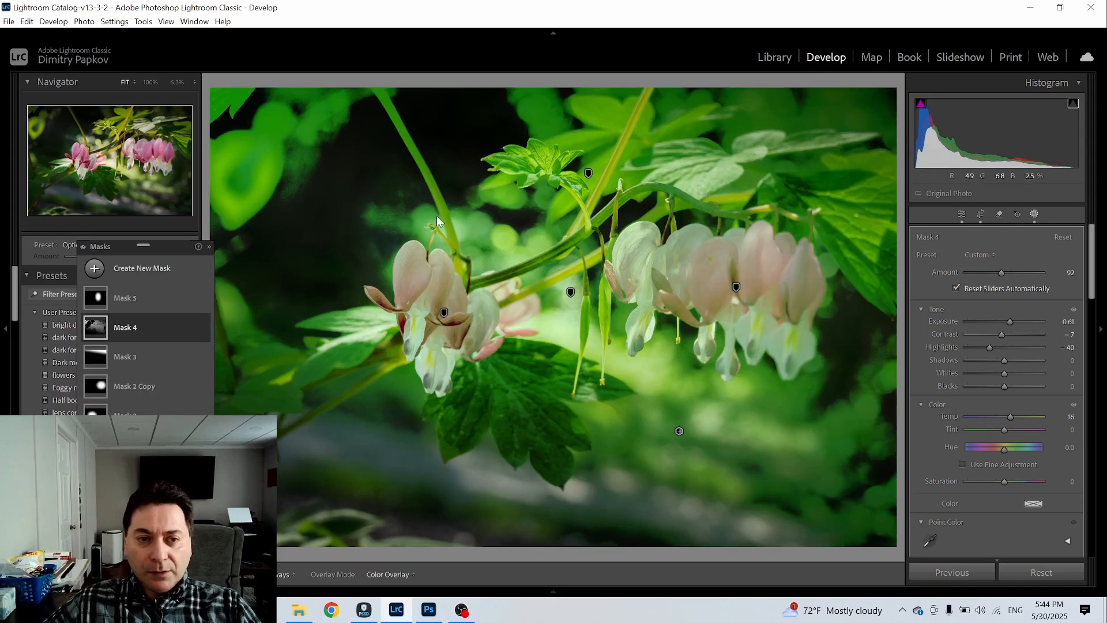
click(108, 329)
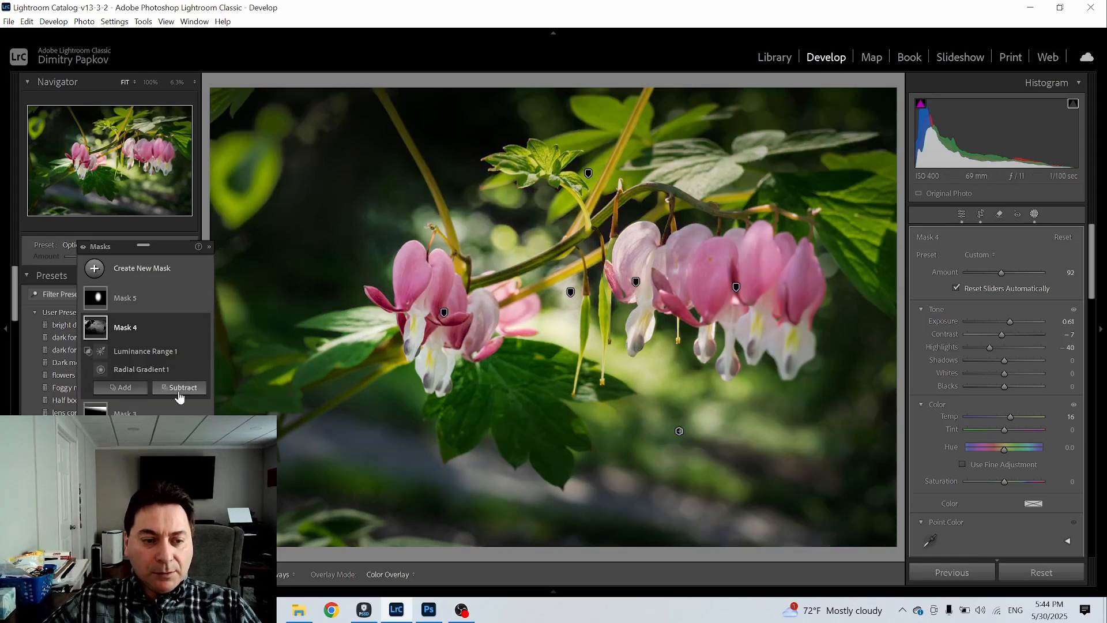
click(179, 390)
click(233, 271)
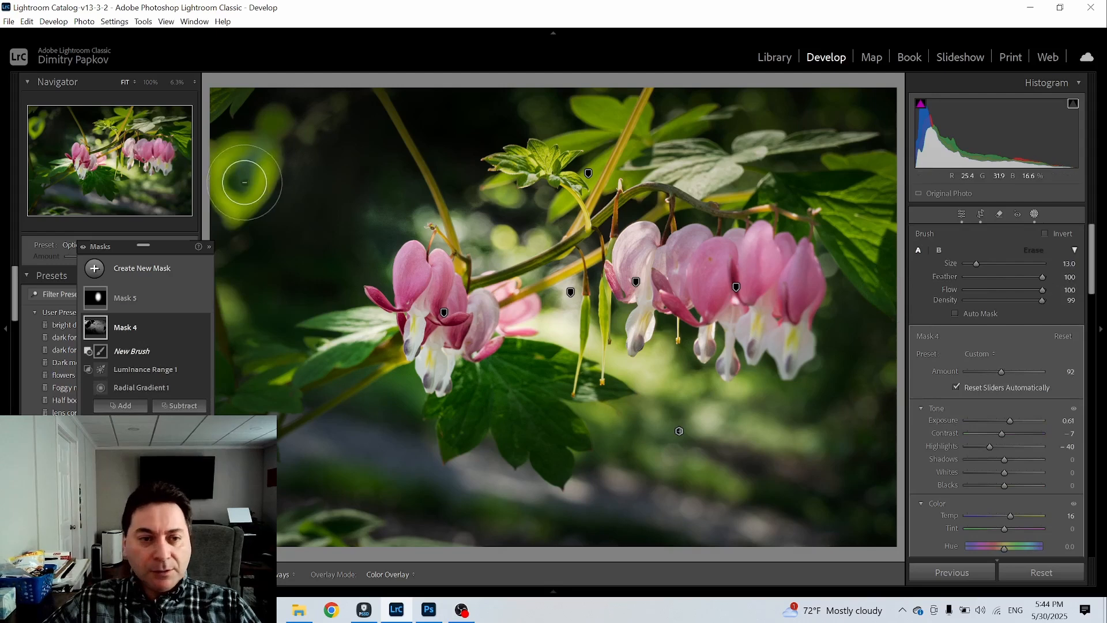
scroll(250, 183, up, 5)
mouse_move(285, 138)
mouse_down()
mouse_move(211, 217)
mouse_move(180, 219)
mouse_move(197, 210)
mouse_move(240, 249)
mouse_move(219, 335)
mouse_move(215, 275)
mouse_move(231, 168)
mouse_move(231, 355)
mouse_up()
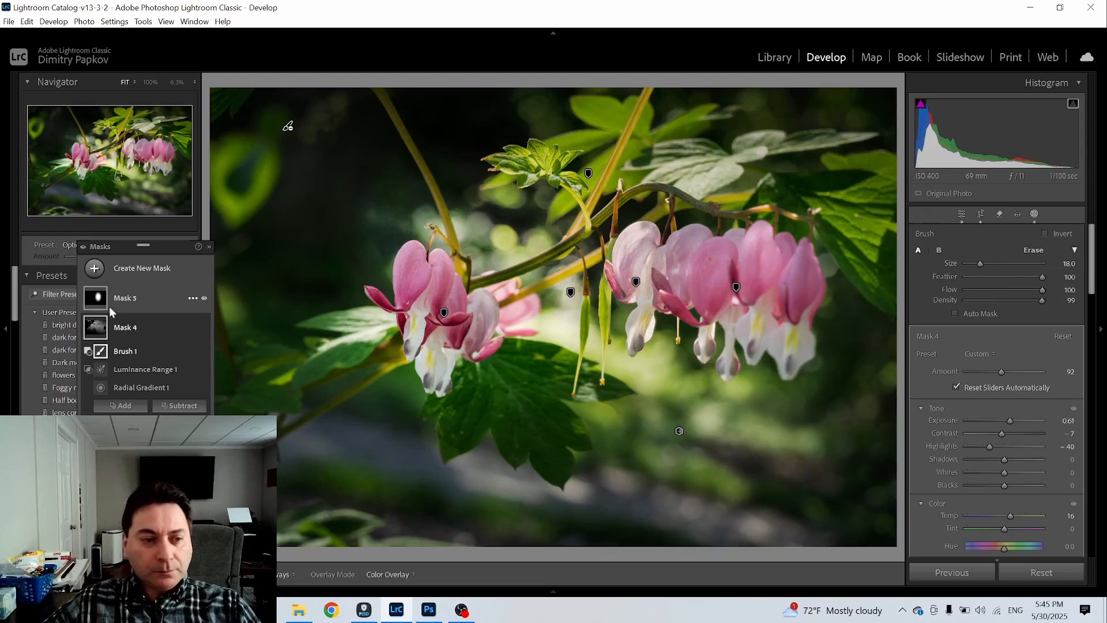
- Compare the original and edited photo in side-by-side and split before/after views, ending in the single view
click(964, 213)
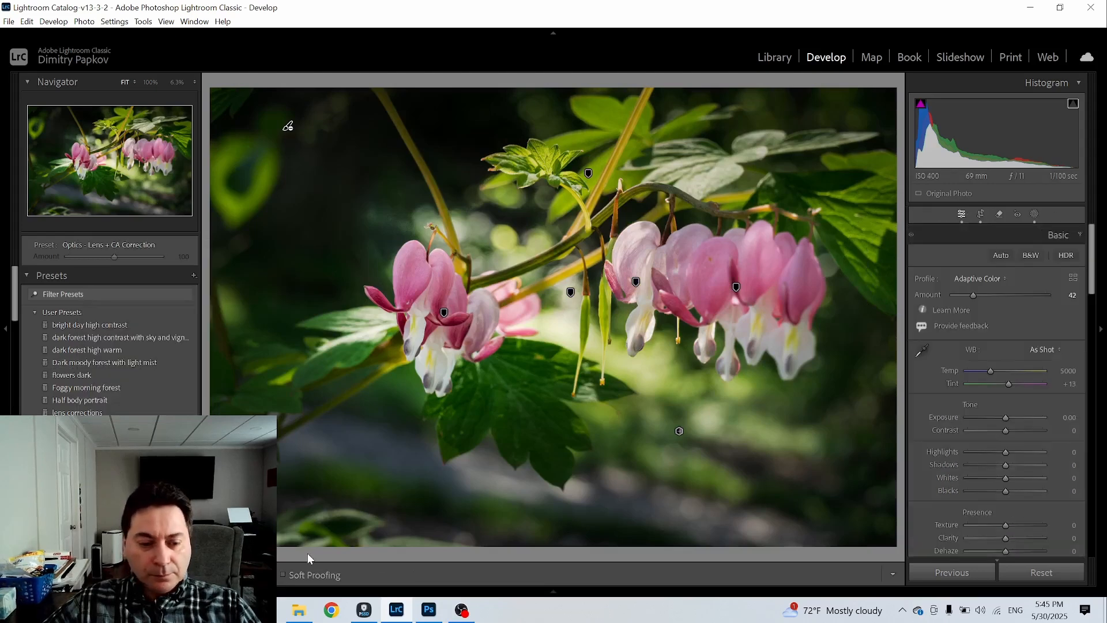
click(257, 574)
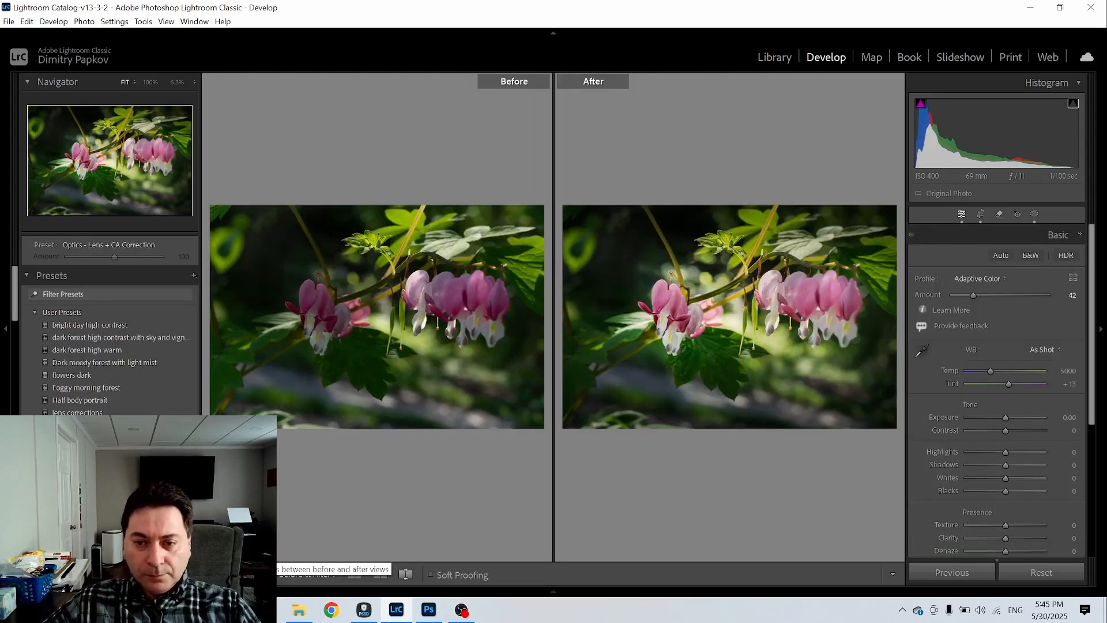
click(257, 574)
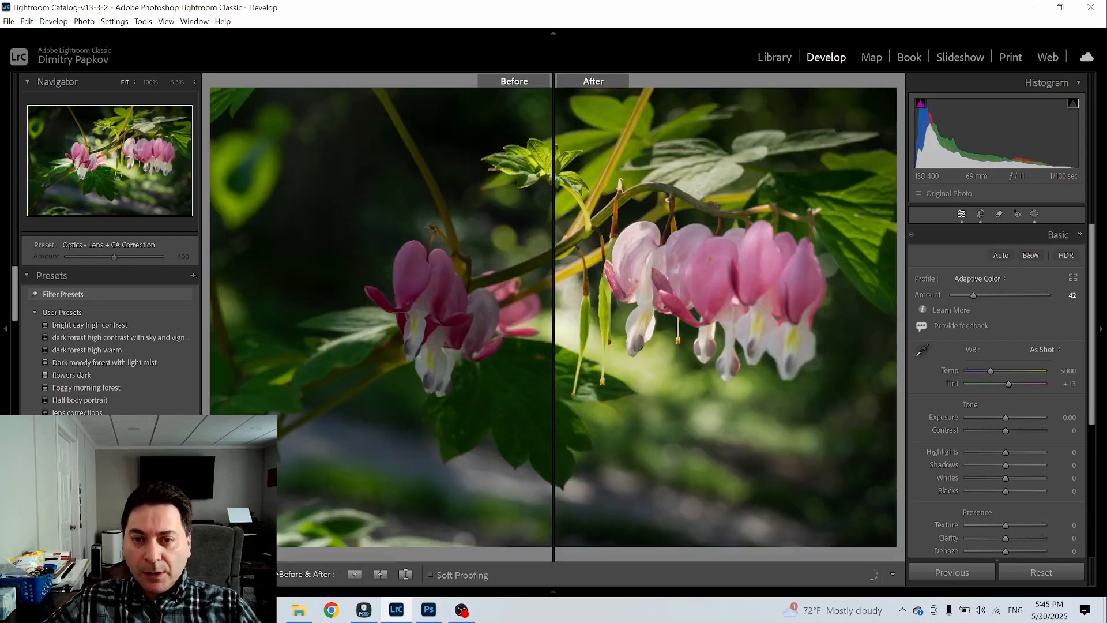
click(214, 574)
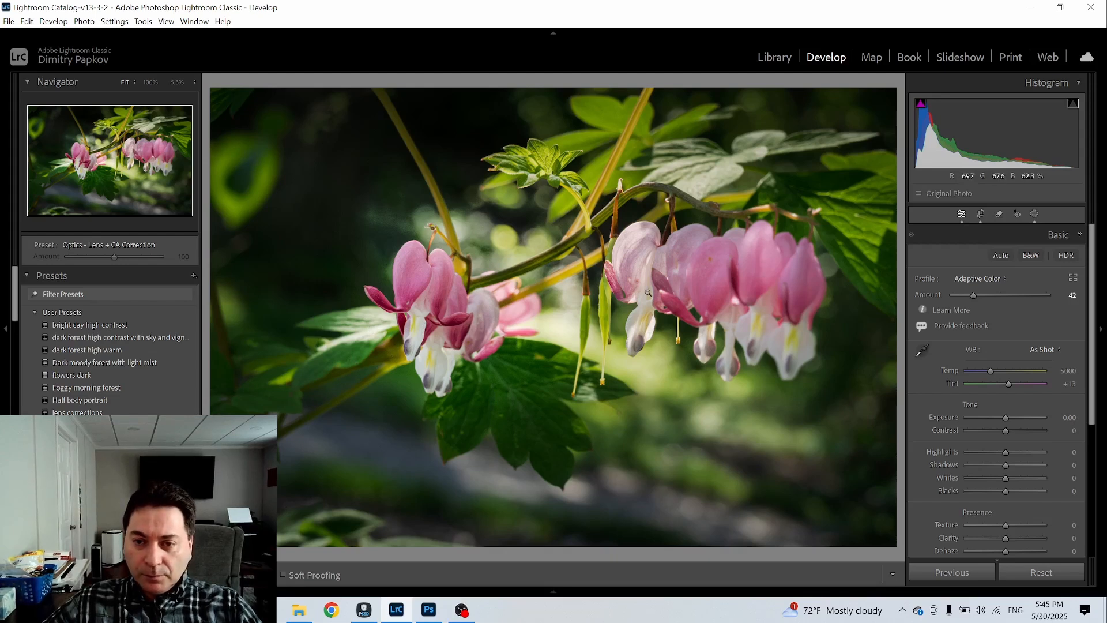
- Shift the right flower cluster's radial mask, Mask 2 Copy, slightly to the right over the blooms
click(1040, 214)
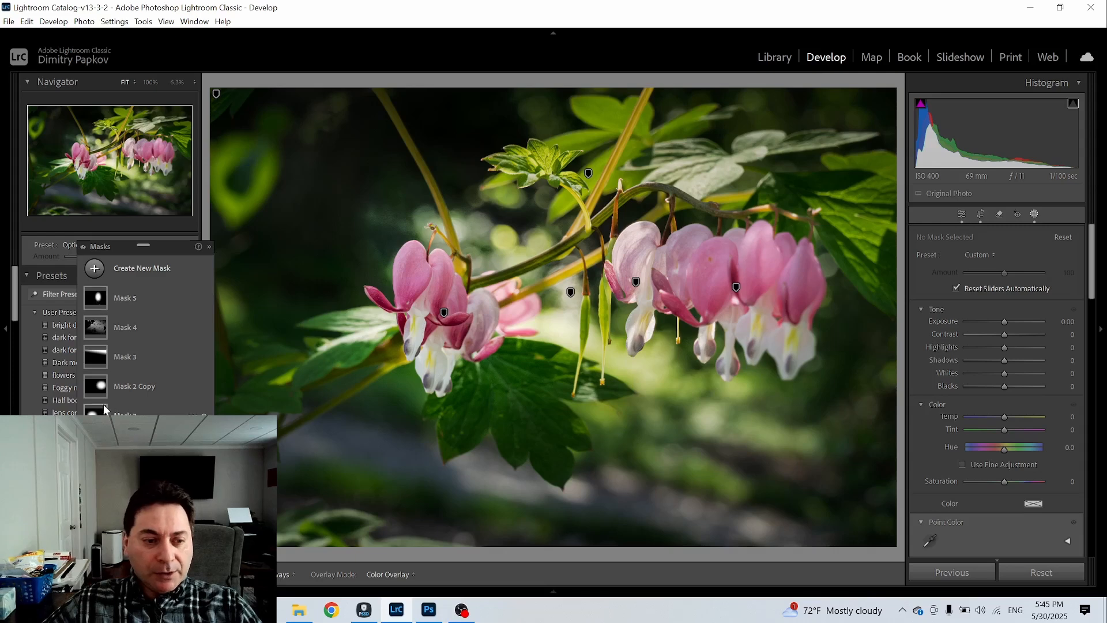
click(102, 390)
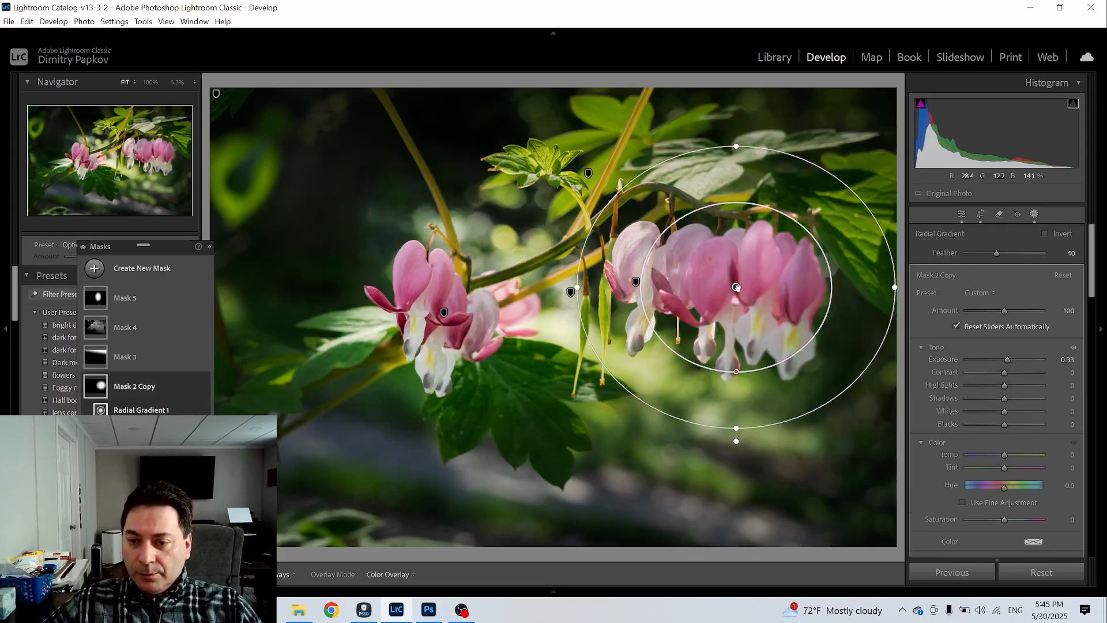
drag(734, 287, 752, 291)
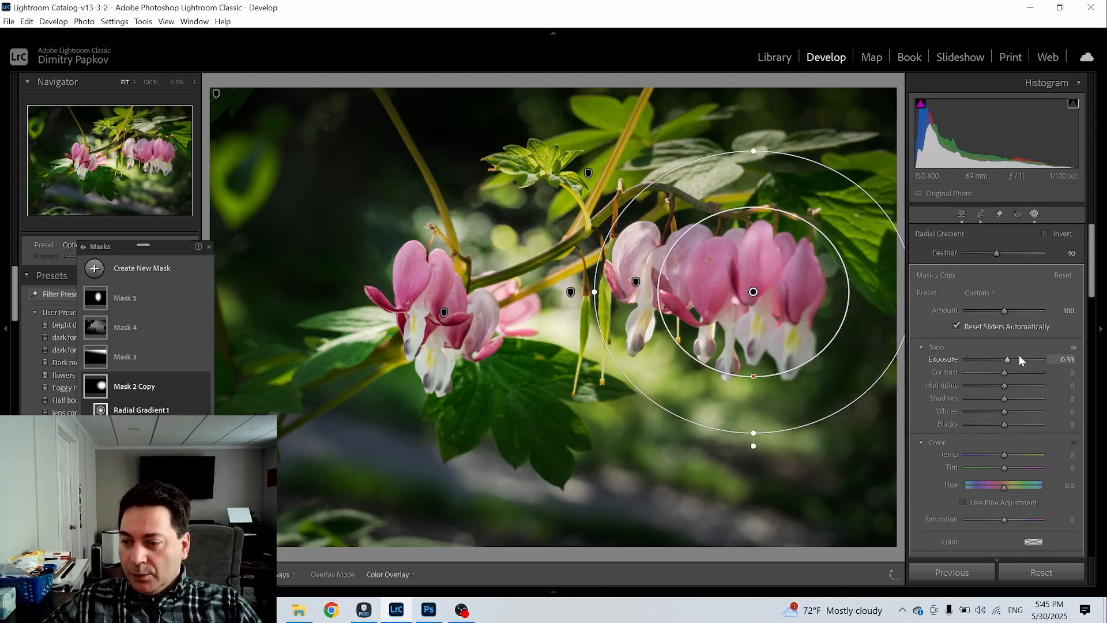
- Set the right flower cluster's mask to exposure 0.33, contrast 27, highlights -29, whites 23 and blacks -21
drag(1009, 358, 1007, 358)
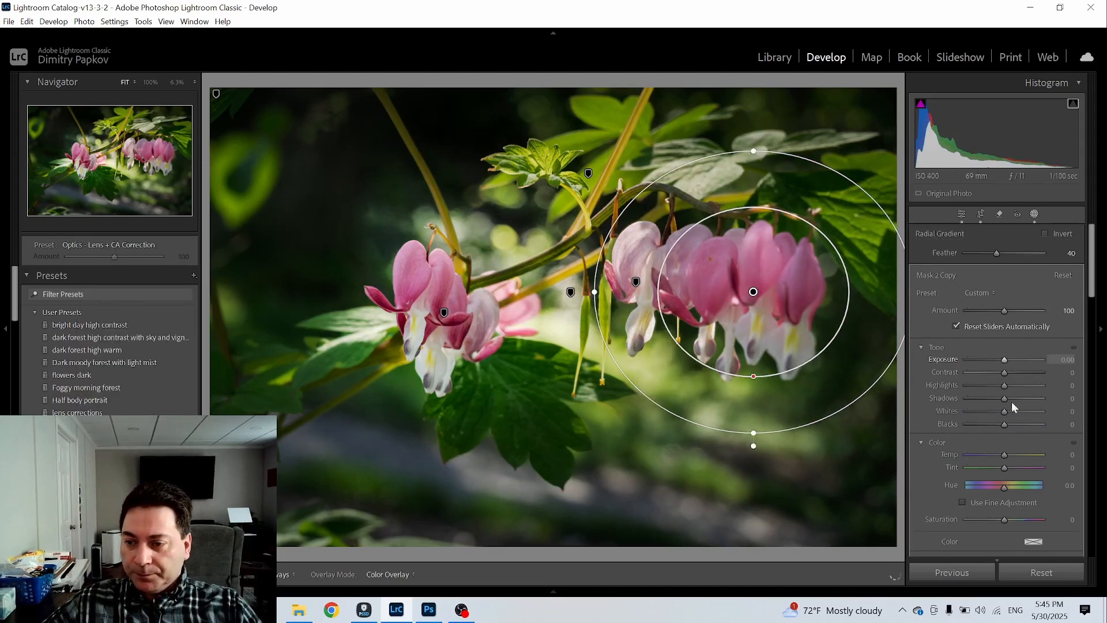
double_click(1005, 360)
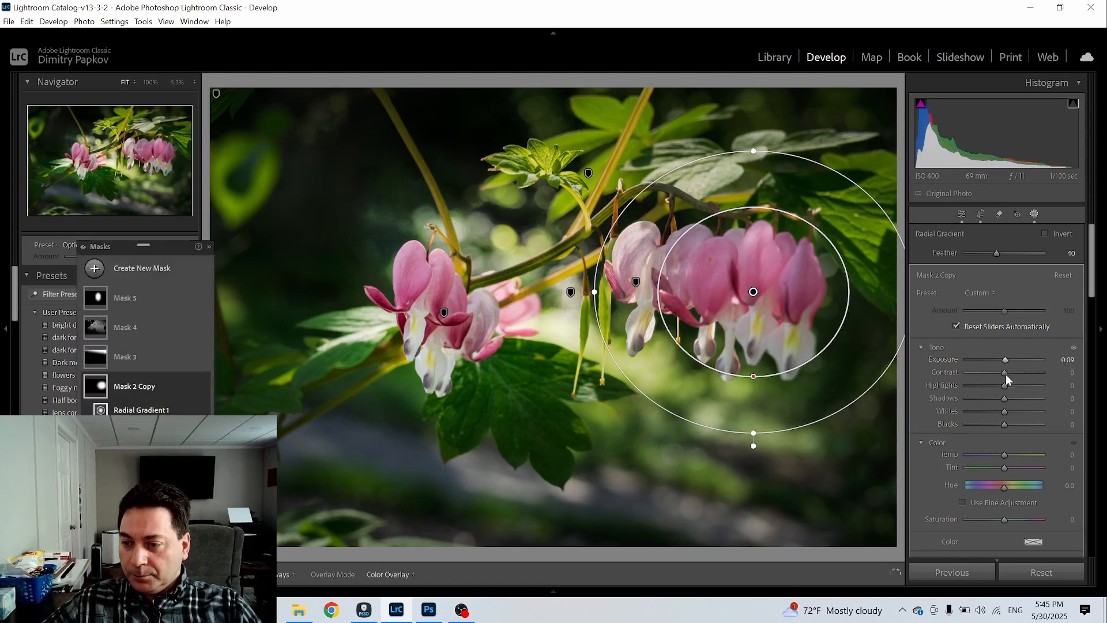
drag(1006, 358, 1008, 361)
drag(1004, 426, 994, 425)
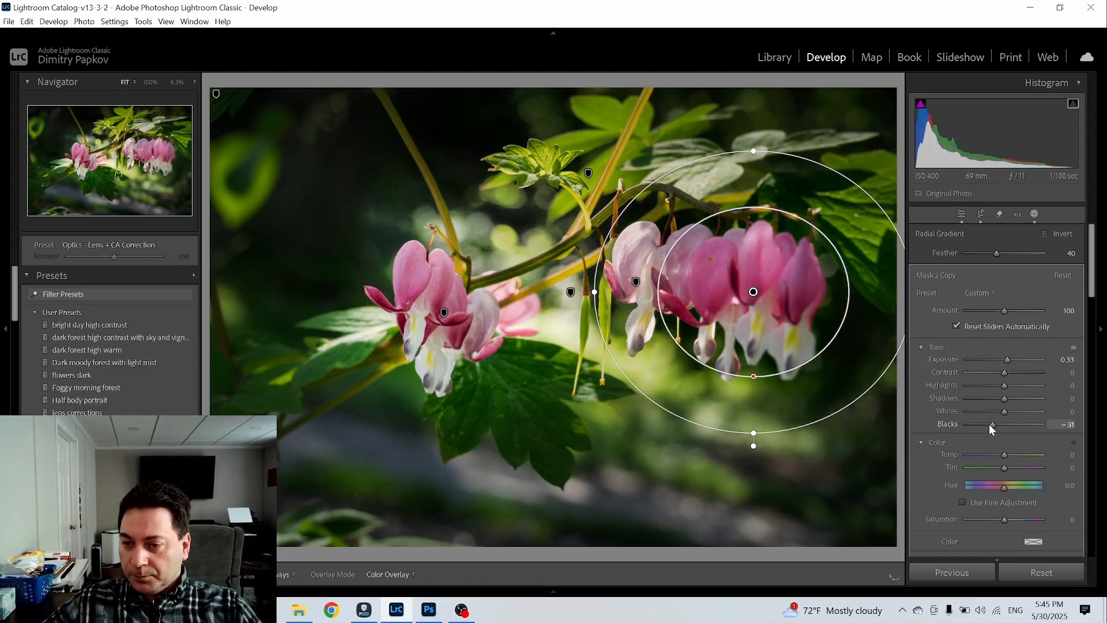
drag(989, 425, 991, 385)
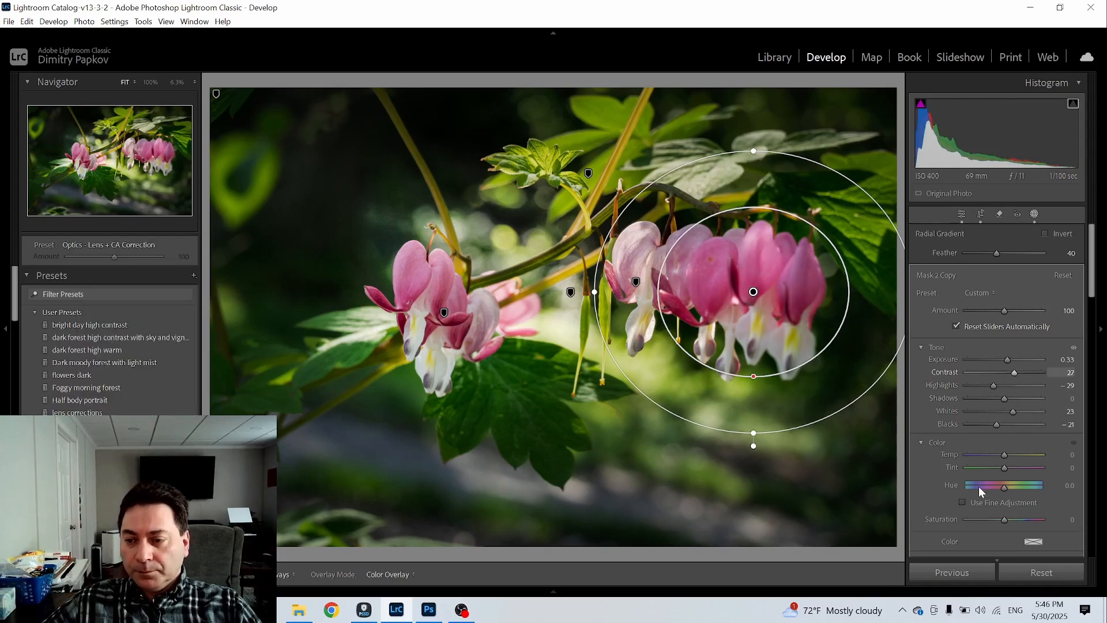
- Set the texture of the right flower cluster's mask to 12
scroll(1008, 441, down, 5)
scroll(1045, 429, down, 5)
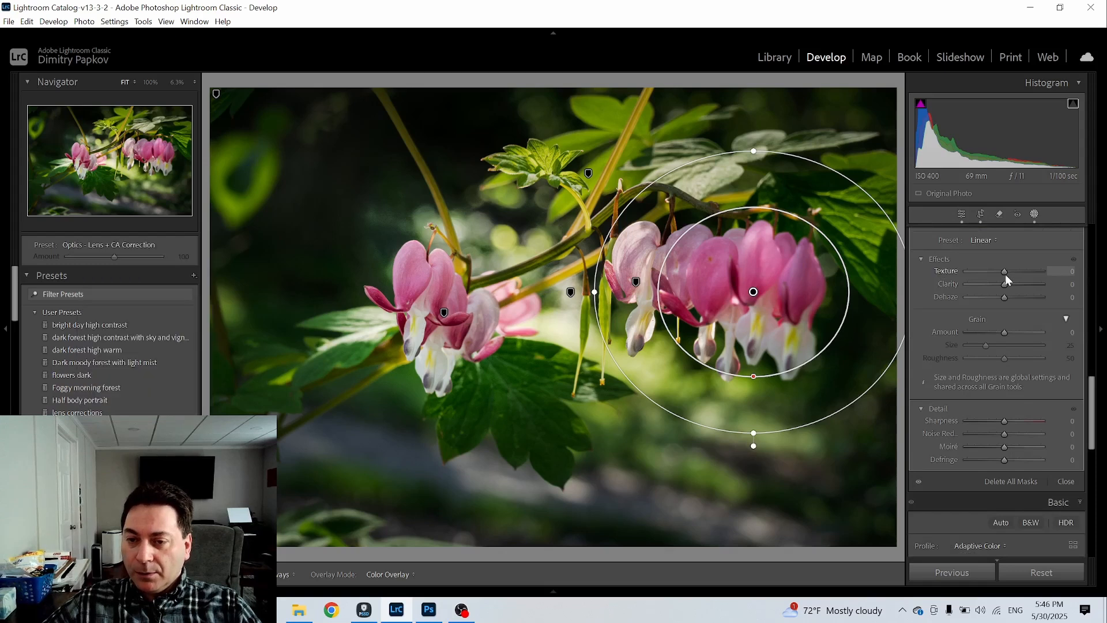
mouse_move(1005, 274)
mouse_down()
mouse_move(974, 275)
mouse_move(1006, 278)
mouse_up()
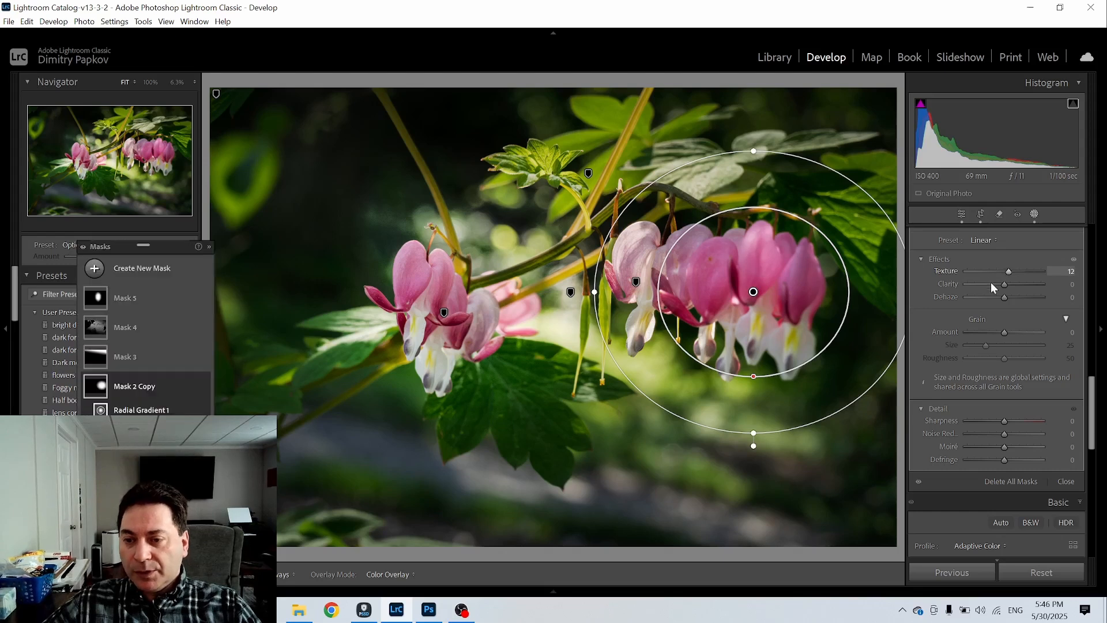
- Leave masking and examine the flower detail at 100% magnification
click(1035, 214)
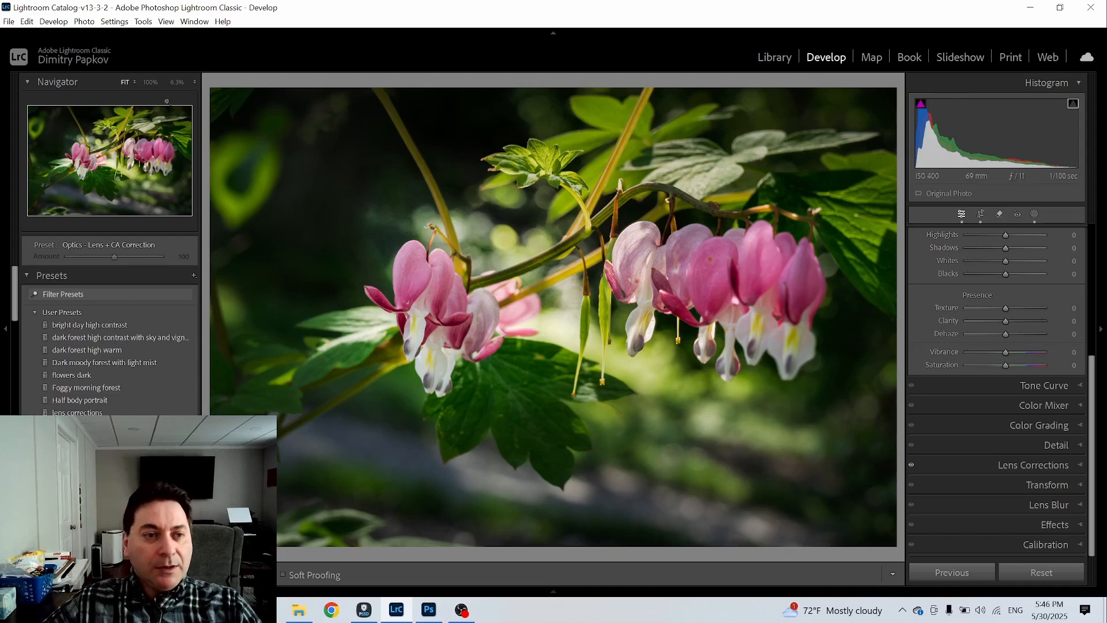
click(143, 82)
click(150, 85)
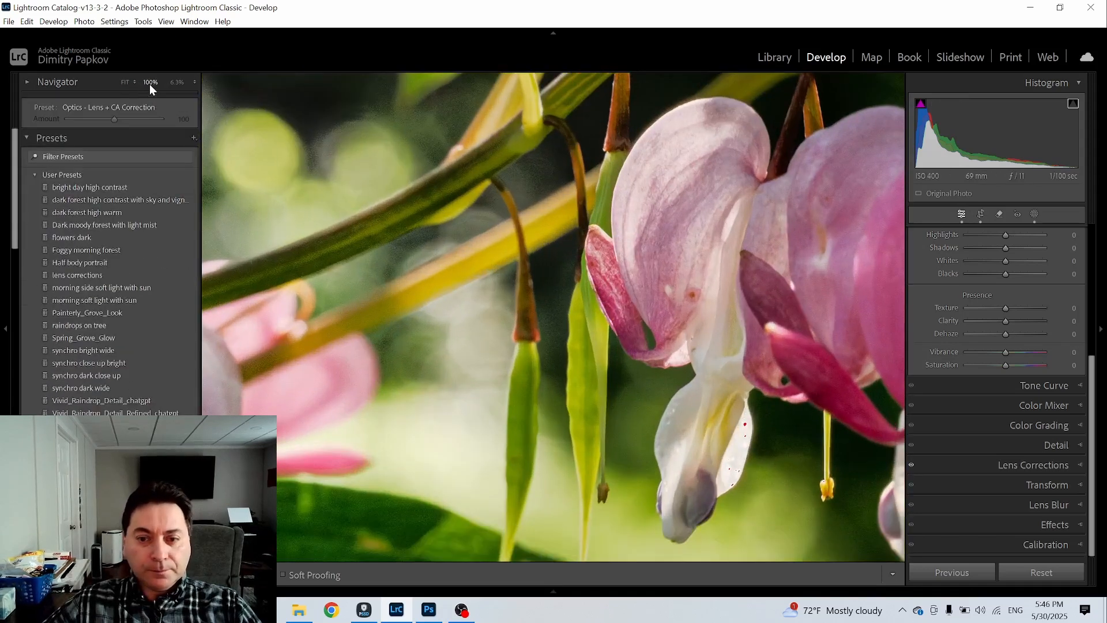
- Examine the flower detail across the photo at 100%, return to the full-photo view and show the Navigator preview
drag(722, 269, 212, 139)
drag(535, 136, 559, 310)
click(560, 291)
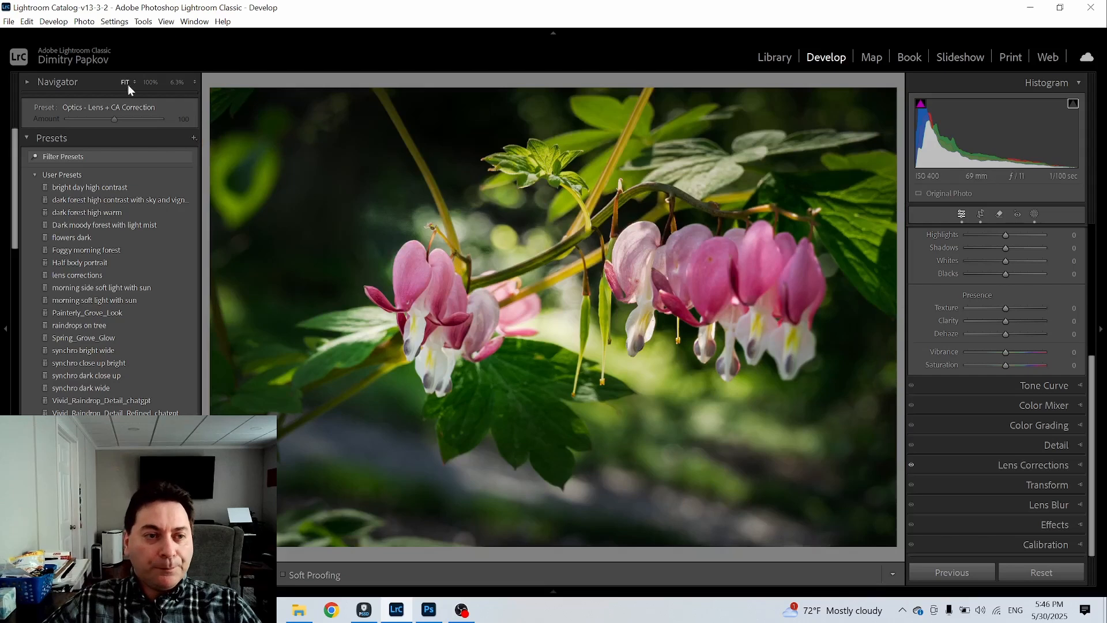
click(25, 83)
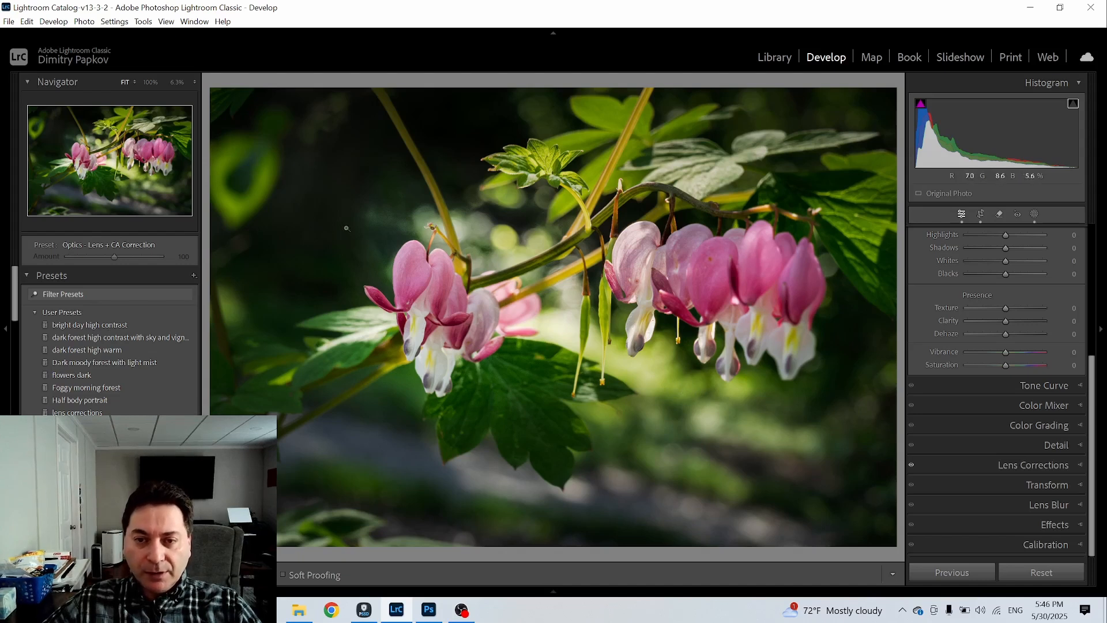
- Try lowering the whole photo's blacks to -3, and reset them
click(1033, 215)
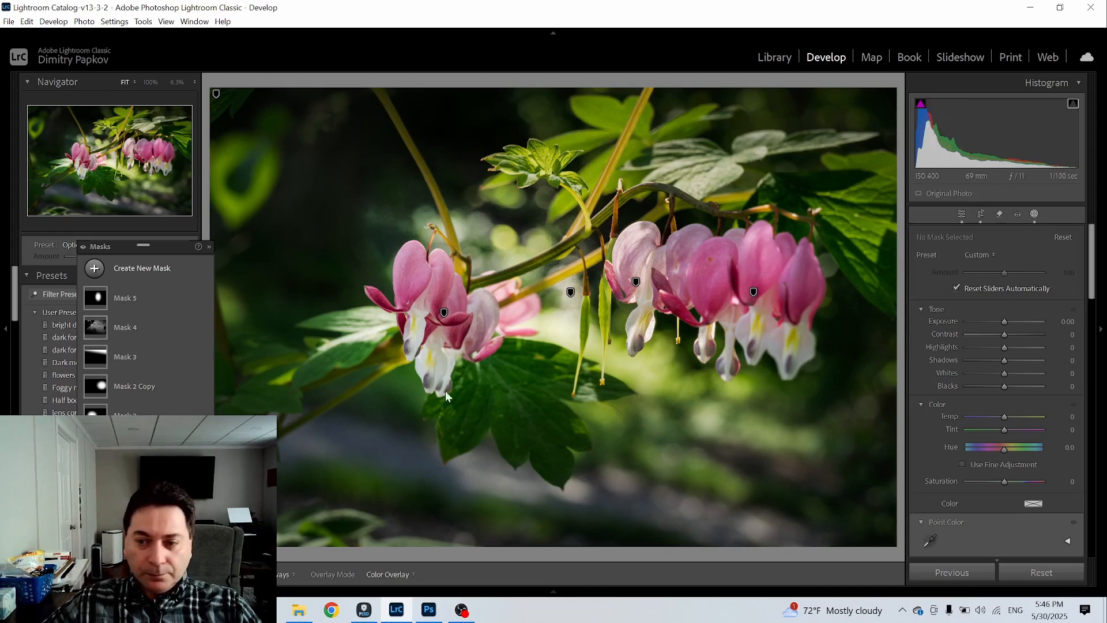
click(961, 215)
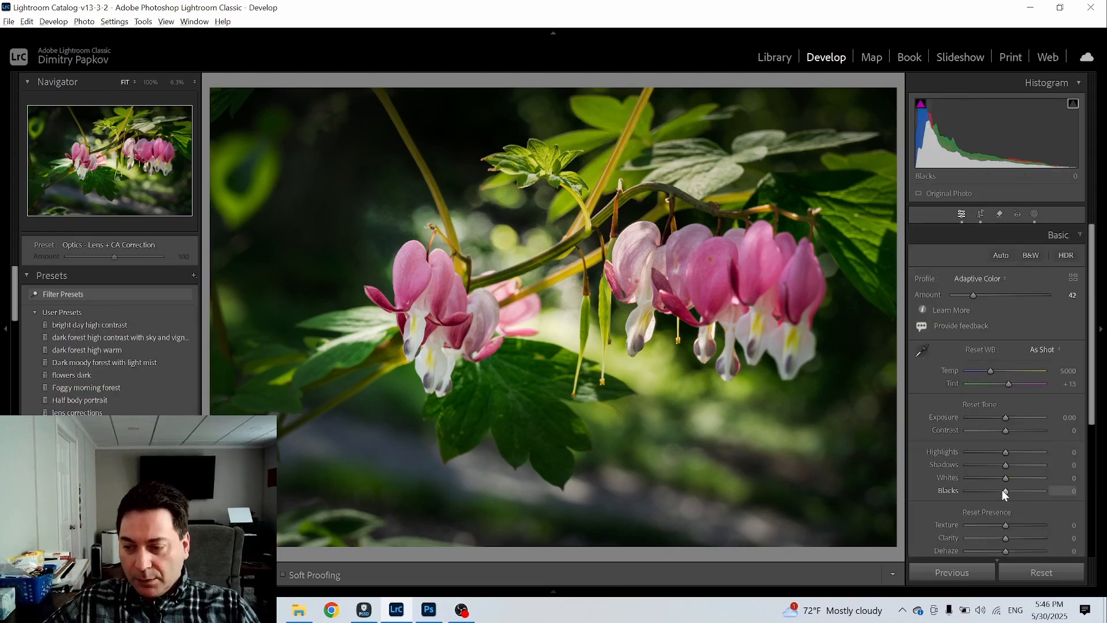
mouse_move(1006, 490)
mouse_down()
mouse_move(1029, 489)
mouse_move(981, 491)
mouse_move(1001, 493)
mouse_up()
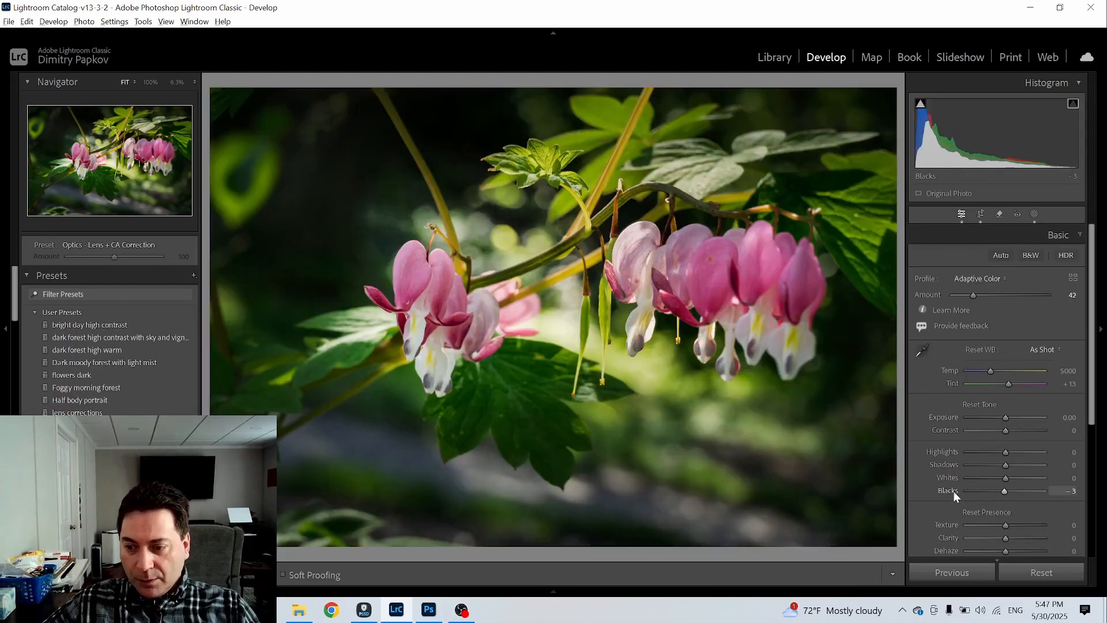
double_click(946, 489)
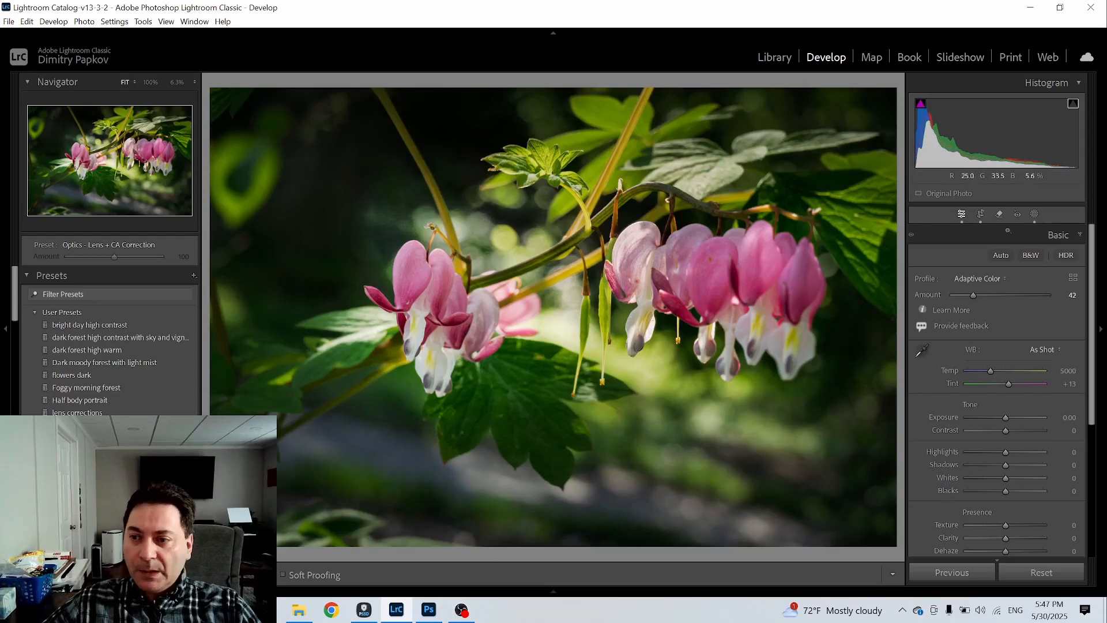
- Set the upper linear gradient, Mask 3, to exposure -0.56, highlights -77 and shadows 19, and leave masking
click(1036, 214)
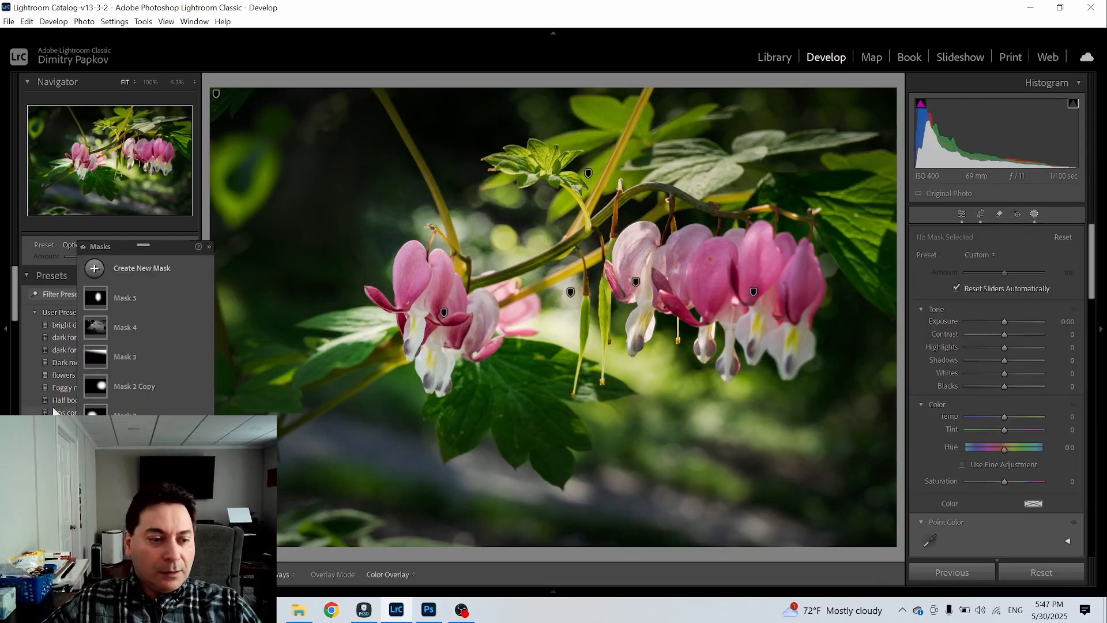
click(94, 359)
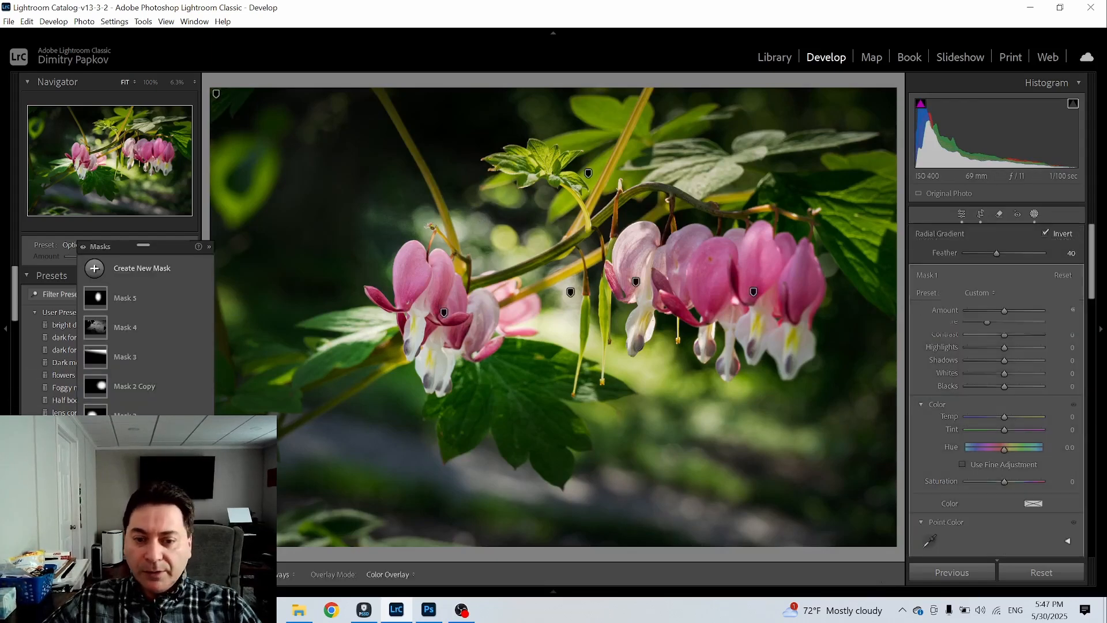
click(92, 362)
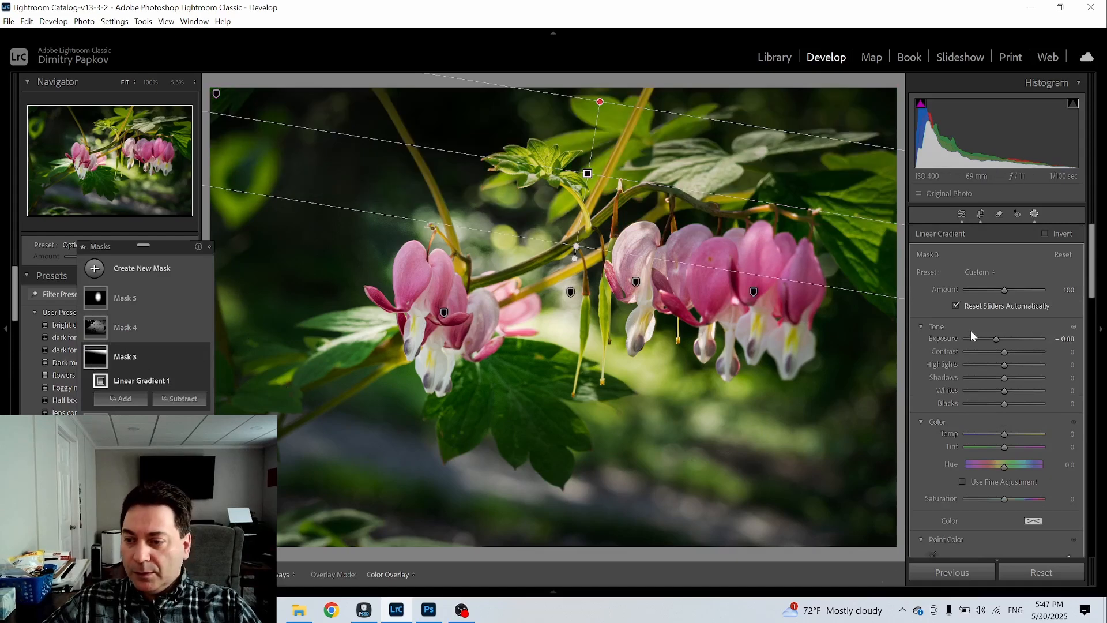
drag(995, 341, 1008, 378)
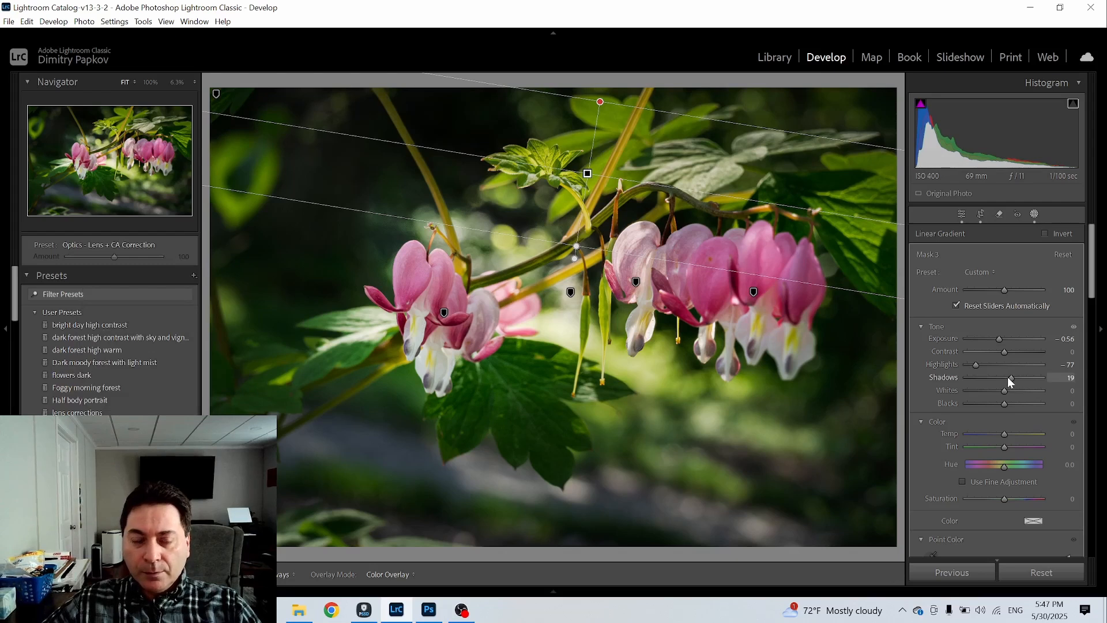
click(1037, 215)
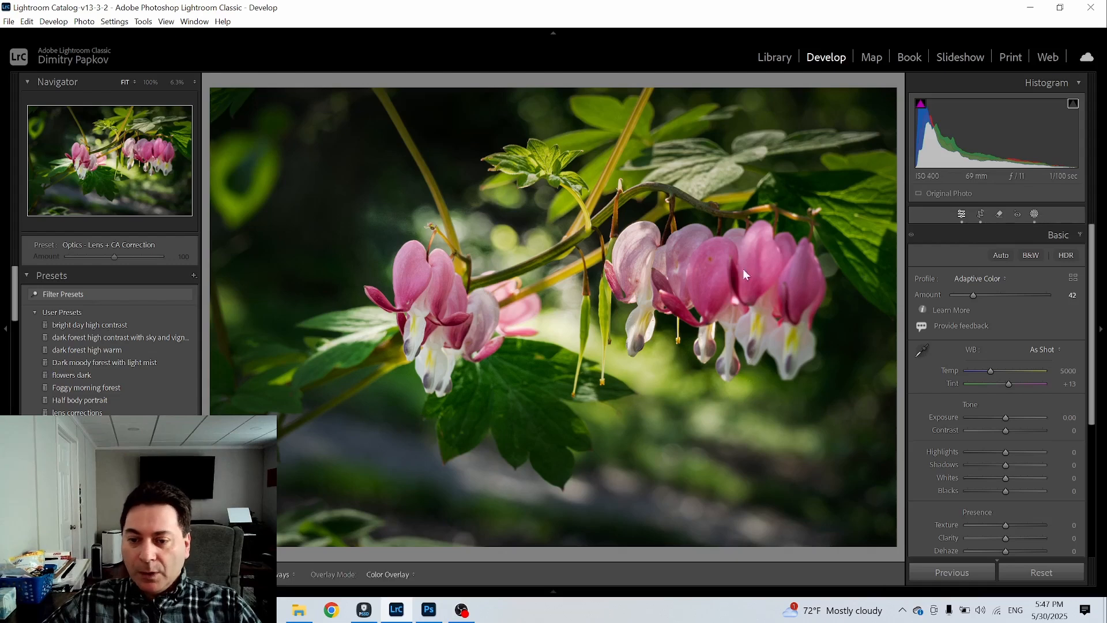
- Start a new brush mask with Auto Mask on, flow 24 and exposure -1.72
click(1037, 214)
click(95, 270)
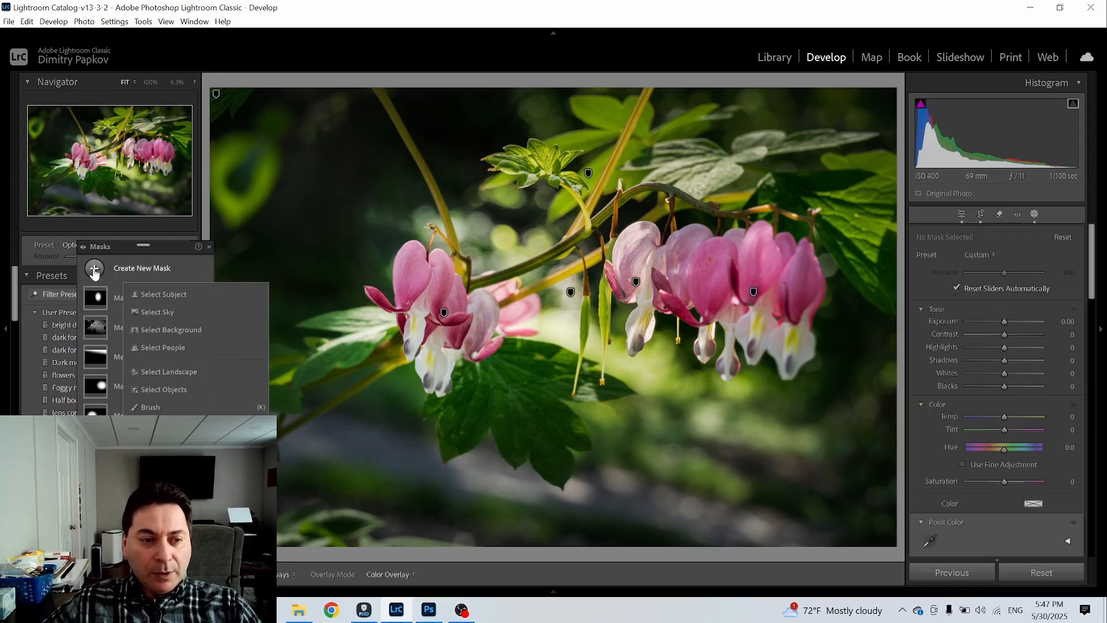
click(146, 407)
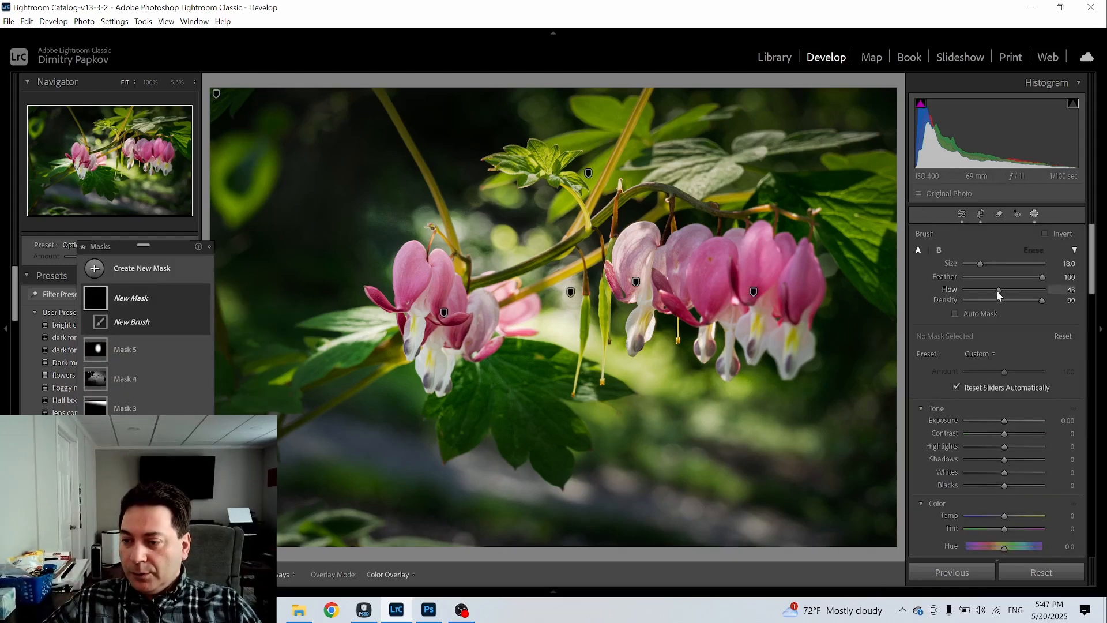
drag(999, 291, 982, 290)
drag(1003, 421, 986, 421)
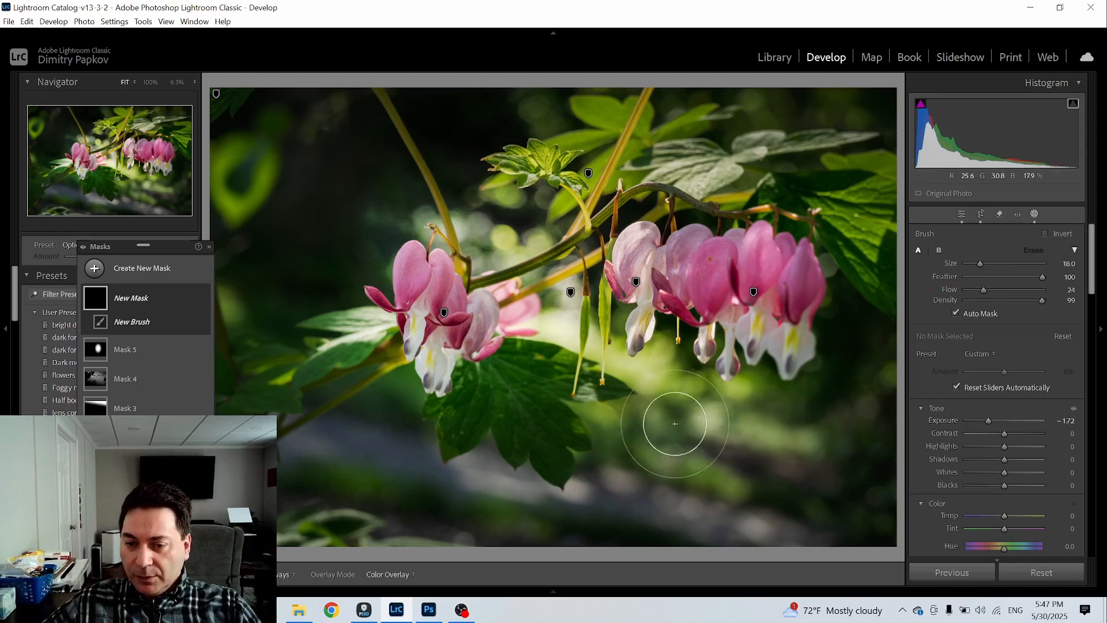
- Brush the darkening mask over the bright background below and between the flower clusters, the upper foliage and the blurred leaf at upper left
mouse_move(767, 431)
mouse_down()
mouse_move(624, 364)
mouse_move(662, 360)
mouse_move(629, 391)
mouse_move(789, 424)
mouse_move(664, 439)
mouse_move(661, 356)
mouse_move(640, 369)
mouse_up()
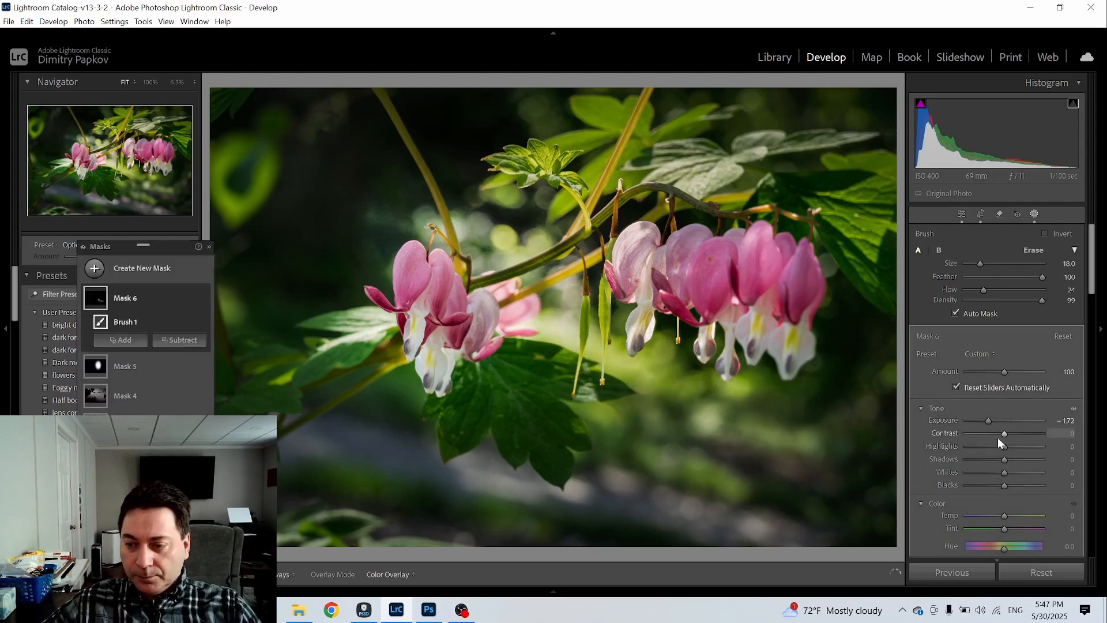
mouse_move(564, 316)
mouse_down()
mouse_move(574, 355)
mouse_move(647, 394)
mouse_move(563, 299)
mouse_up()
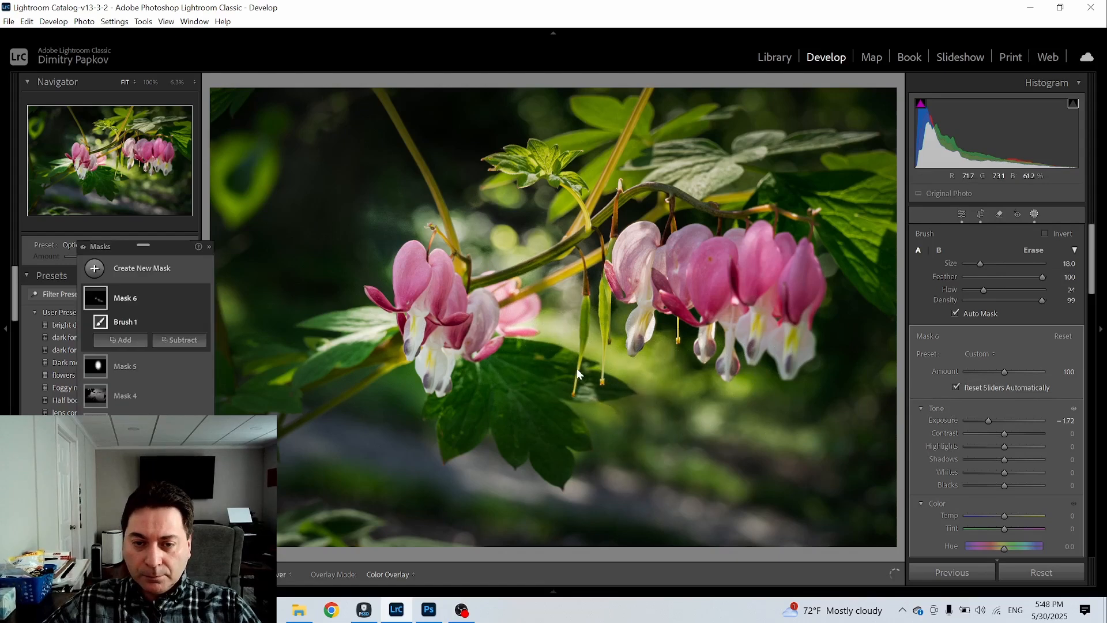
mouse_move(512, 237)
mouse_down()
mouse_move(615, 109)
mouse_move(625, 112)
mouse_move(619, 102)
mouse_move(589, 137)
mouse_move(649, 86)
mouse_move(747, 112)
mouse_move(854, 117)
mouse_move(892, 192)
mouse_move(857, 232)
mouse_move(861, 196)
mouse_up()
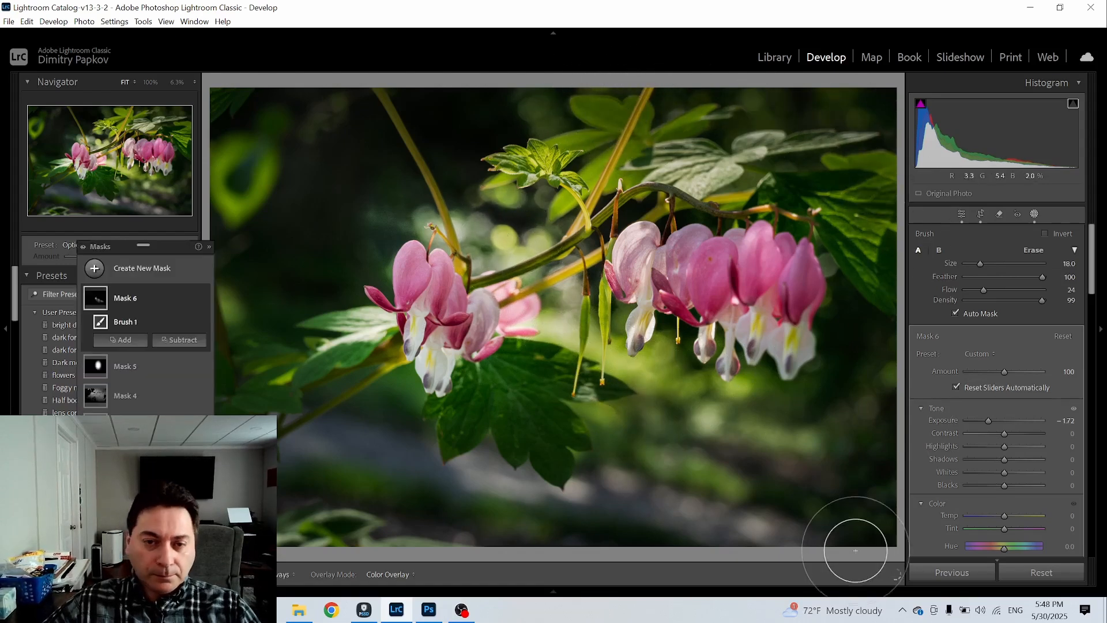
mouse_move(245, 161)
mouse_down()
mouse_move(219, 132)
mouse_move(227, 234)
mouse_move(229, 157)
mouse_move(211, 253)
mouse_move(272, 141)
mouse_move(227, 252)
mouse_move(221, 196)
mouse_up()
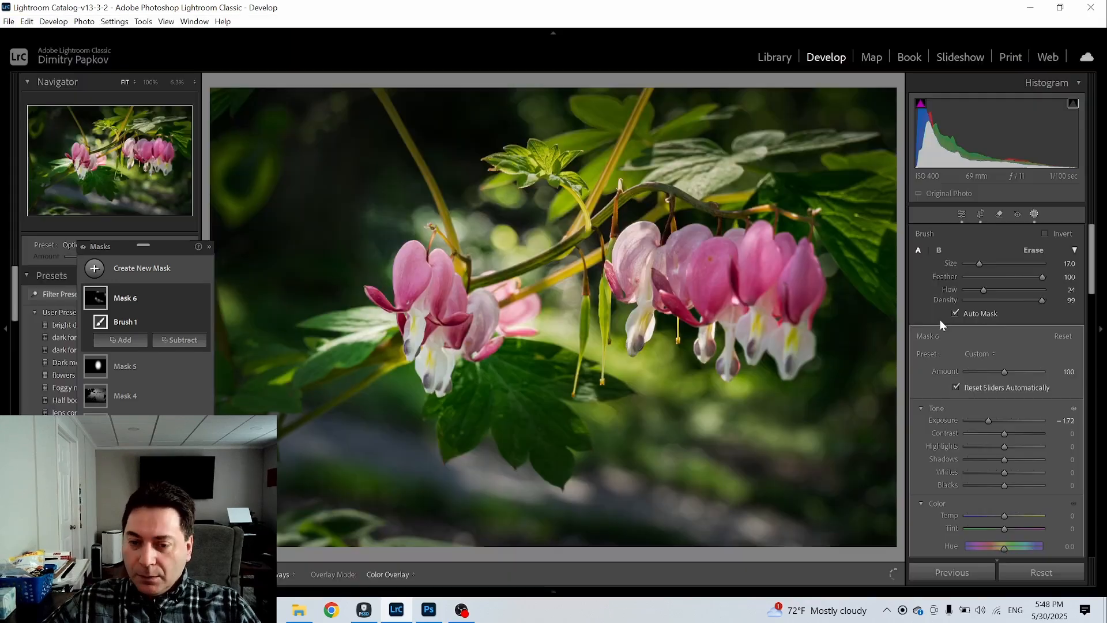
- Turn Auto Mask off, reduce the brush size to 9 and darken the remaining bright background spots between the flower clusters
click(955, 313)
key(h)
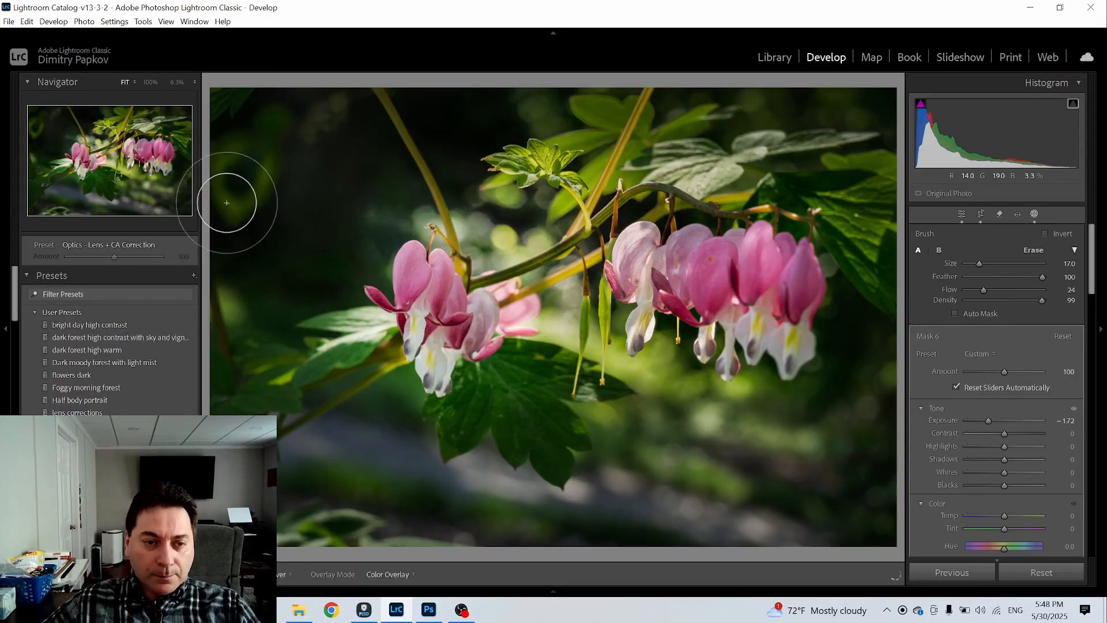
scroll(562, 341, down, 4)
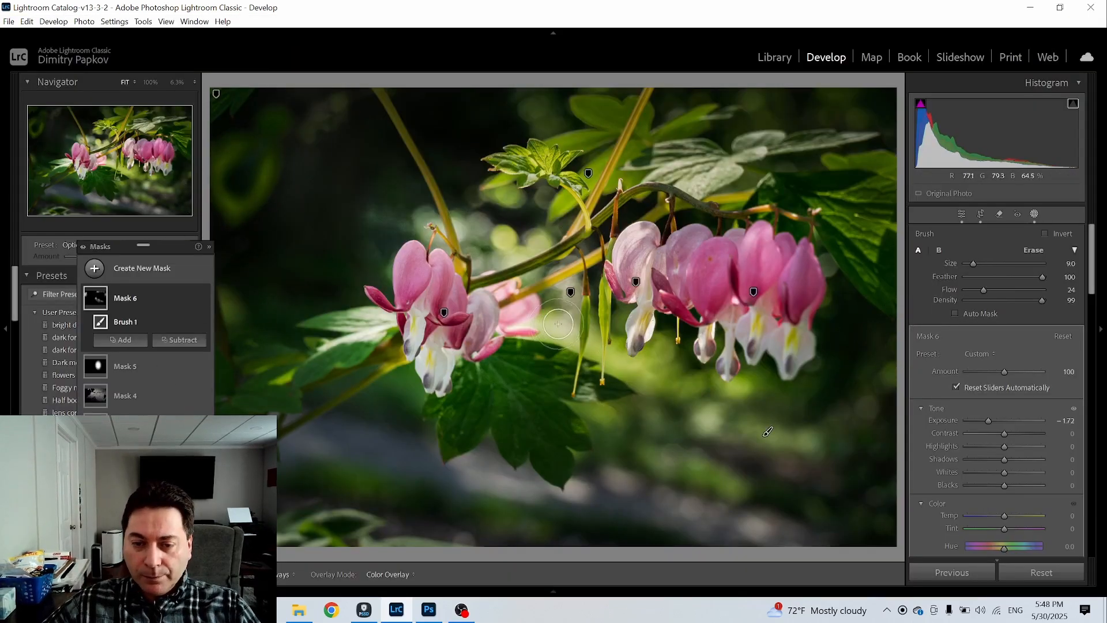
mouse_move(557, 332)
mouse_down()
mouse_move(567, 320)
mouse_move(562, 348)
mouse_up()
mouse_move(522, 222)
mouse_down()
mouse_move(508, 240)
mouse_move(509, 229)
mouse_up()
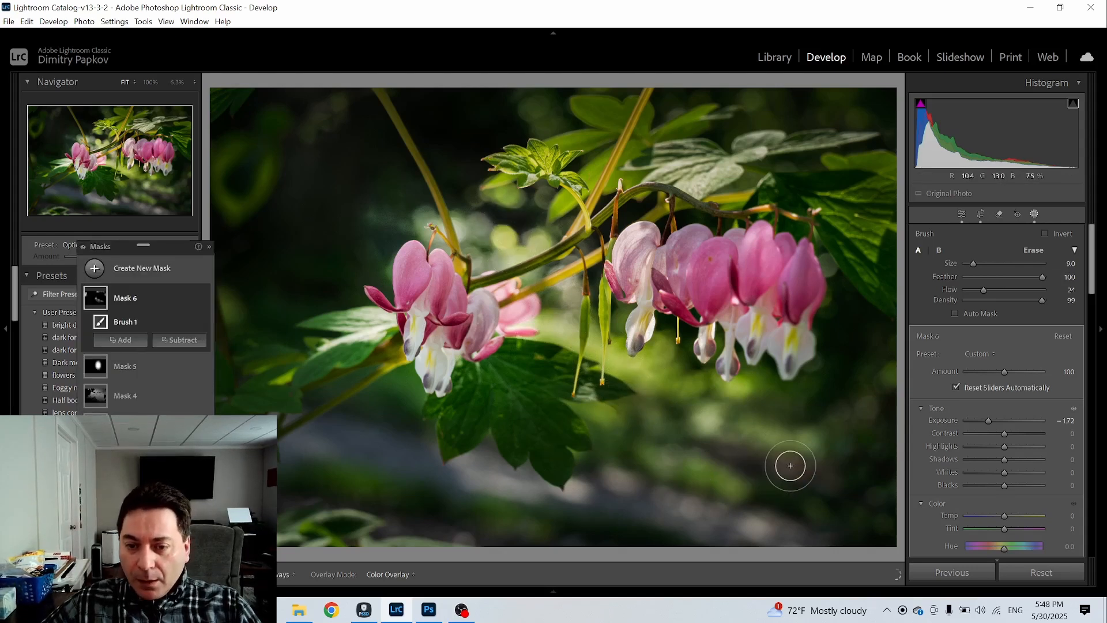
- Start a new brush mask with Auto Mask turned on
click(96, 270)
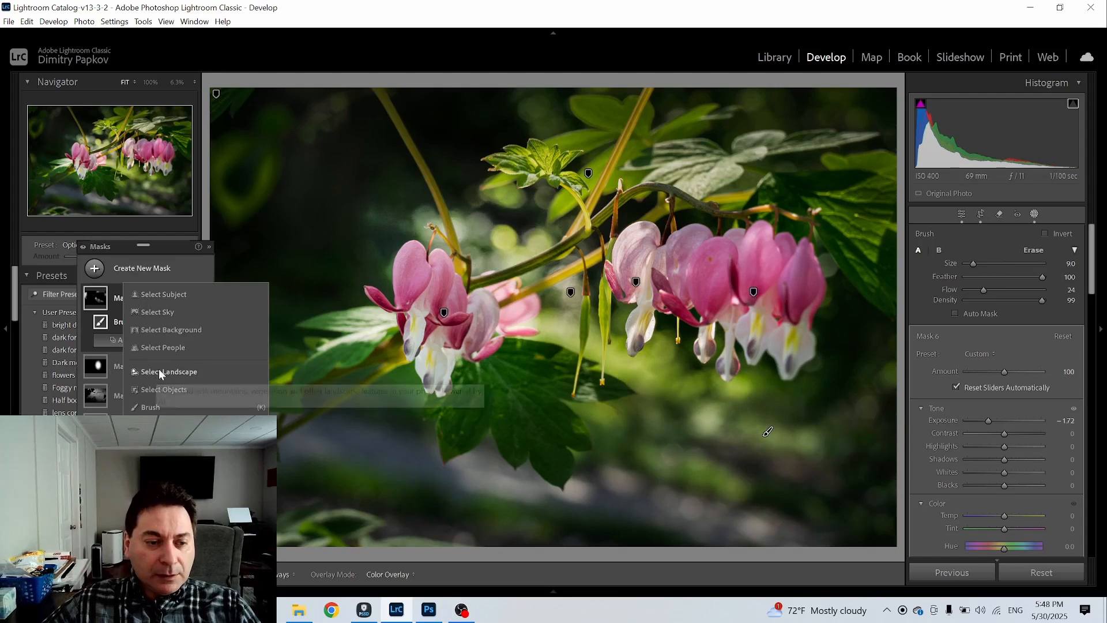
click(149, 407)
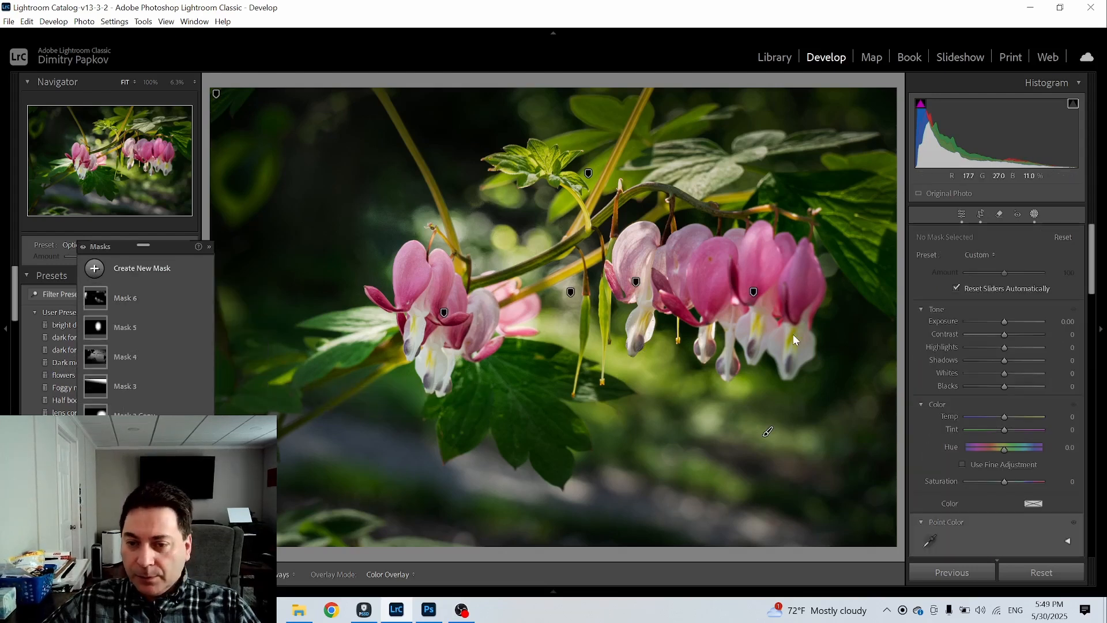
click(767, 432)
click(971, 315)
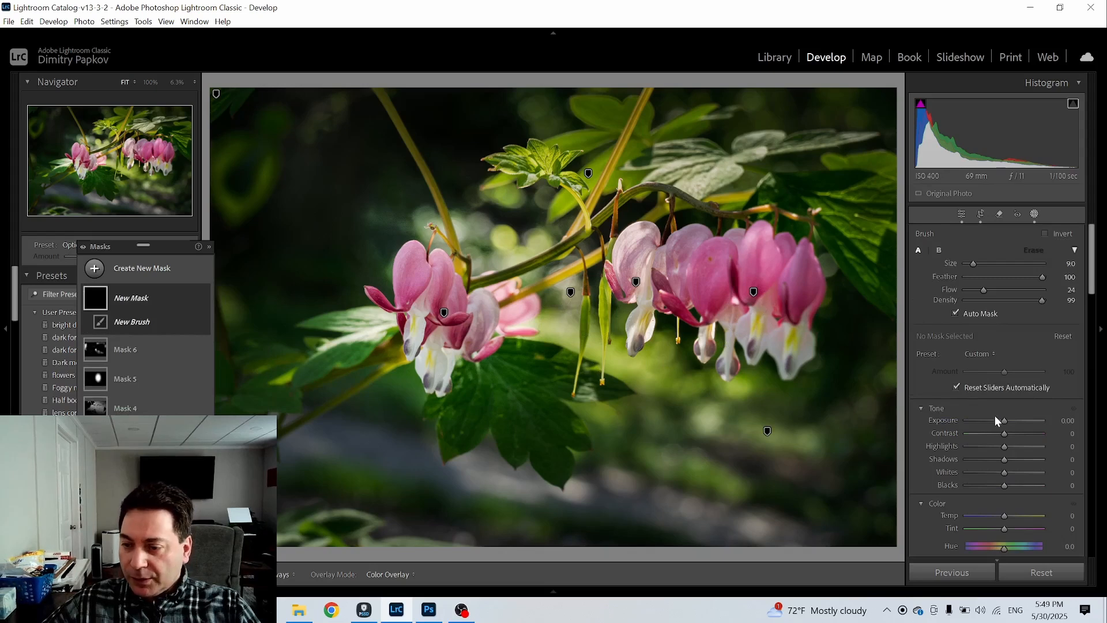
click(194, 82)
click(153, 137)
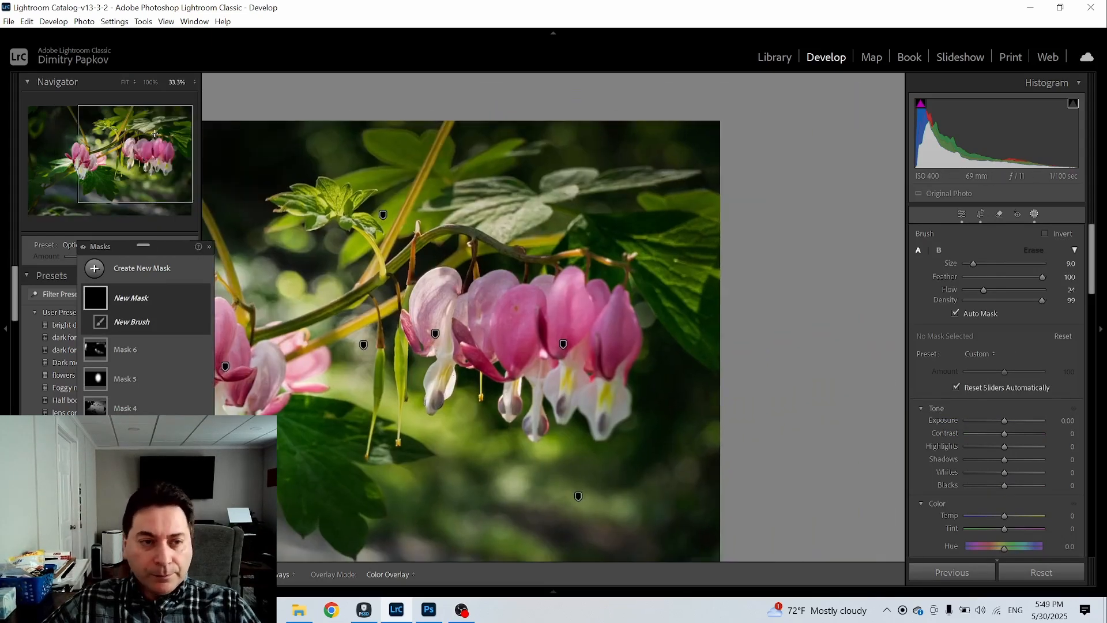
mouse_move(128, 148)
mouse_down()
mouse_move(114, 146)
mouse_move(116, 162)
mouse_up()
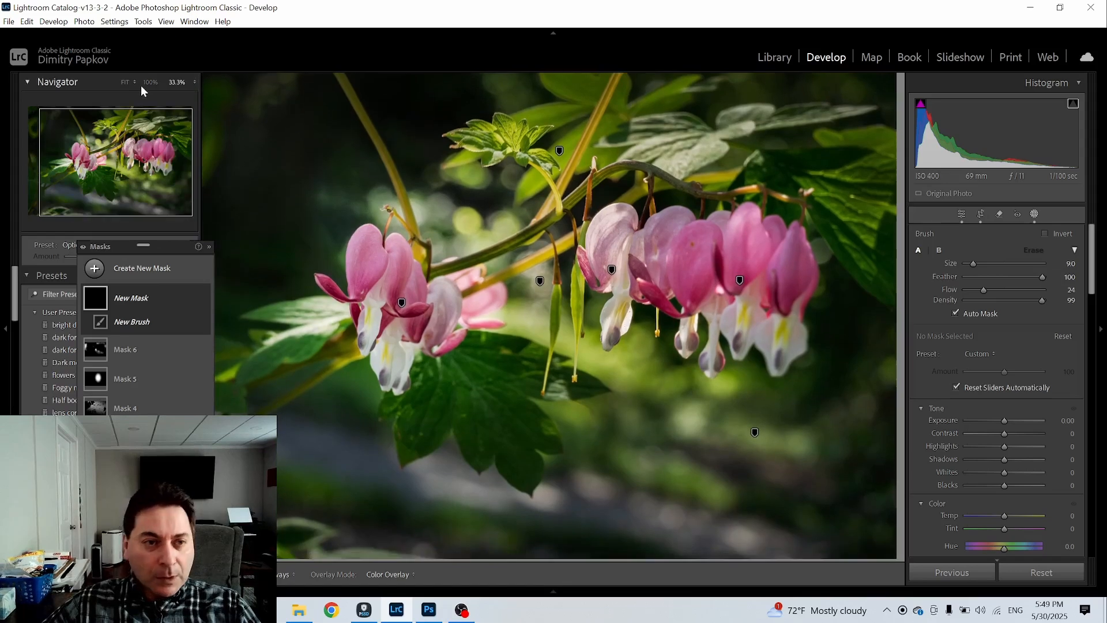
click(194, 82)
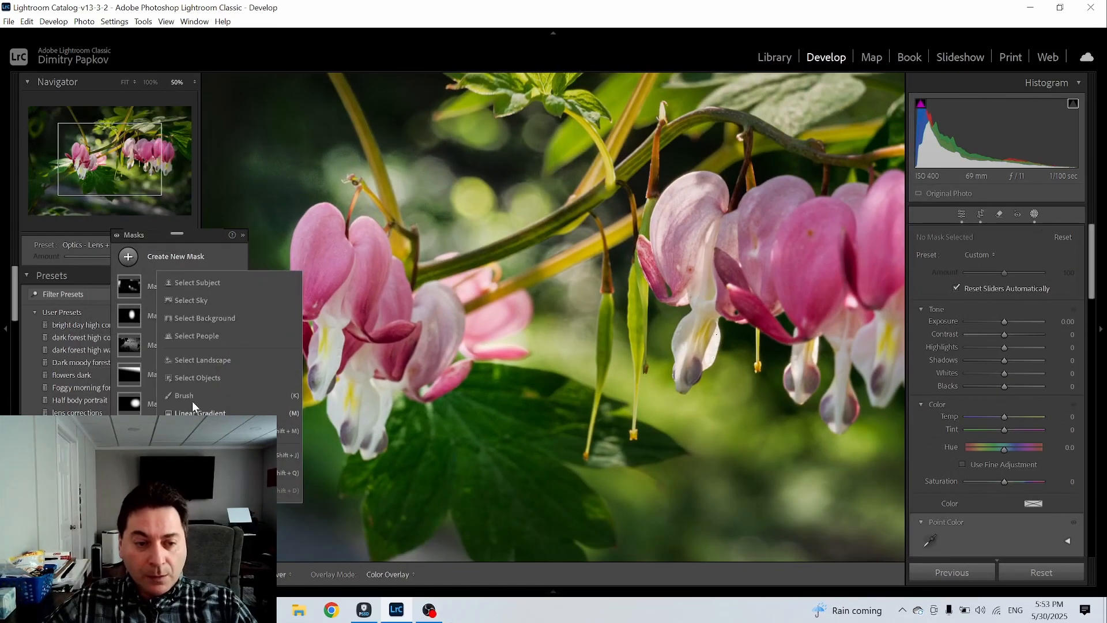
- Brighten the hanging green pods and curved stem between the flower clusters with a brush mask at exposure 0.42
click(189, 397)
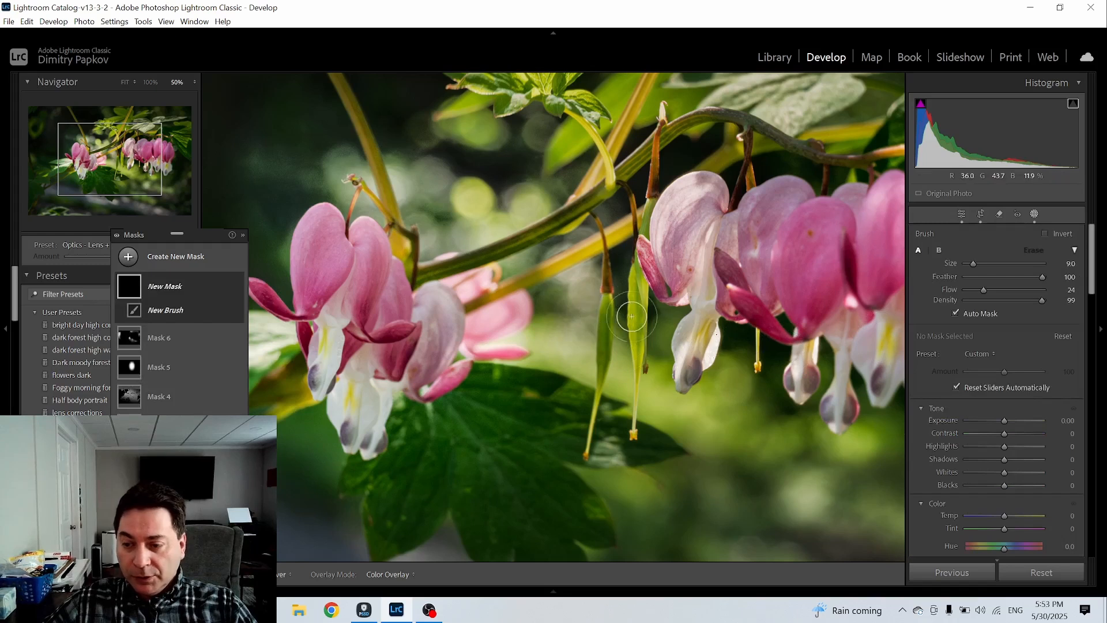
drag(1005, 420, 1008, 420)
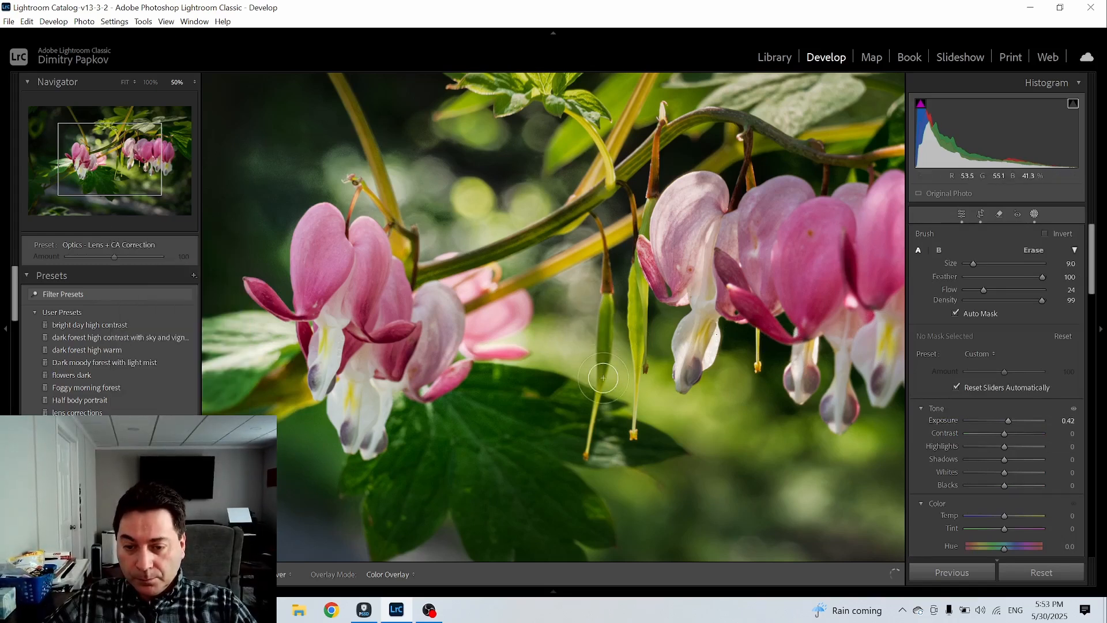
click(683, 324)
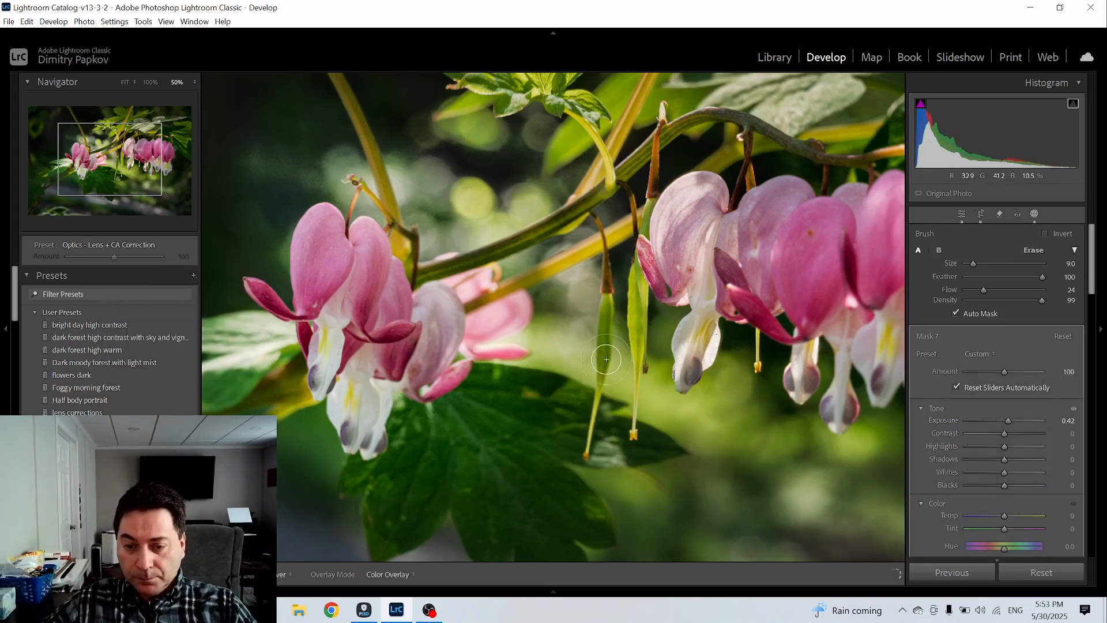
mouse_move(595, 203)
mouse_down()
mouse_move(527, 244)
mouse_move(595, 216)
mouse_move(631, 172)
mouse_up()
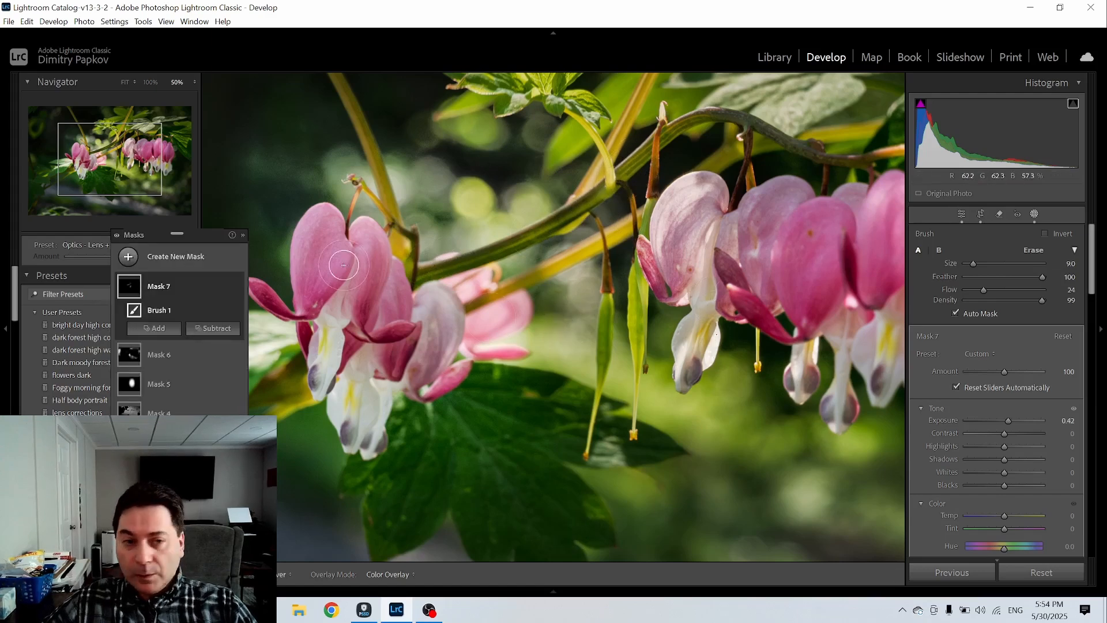
- Create a new brush mask with exposure 0.19, whites 15 and temperature 8, and reduce the brush size to 7
click(194, 82)
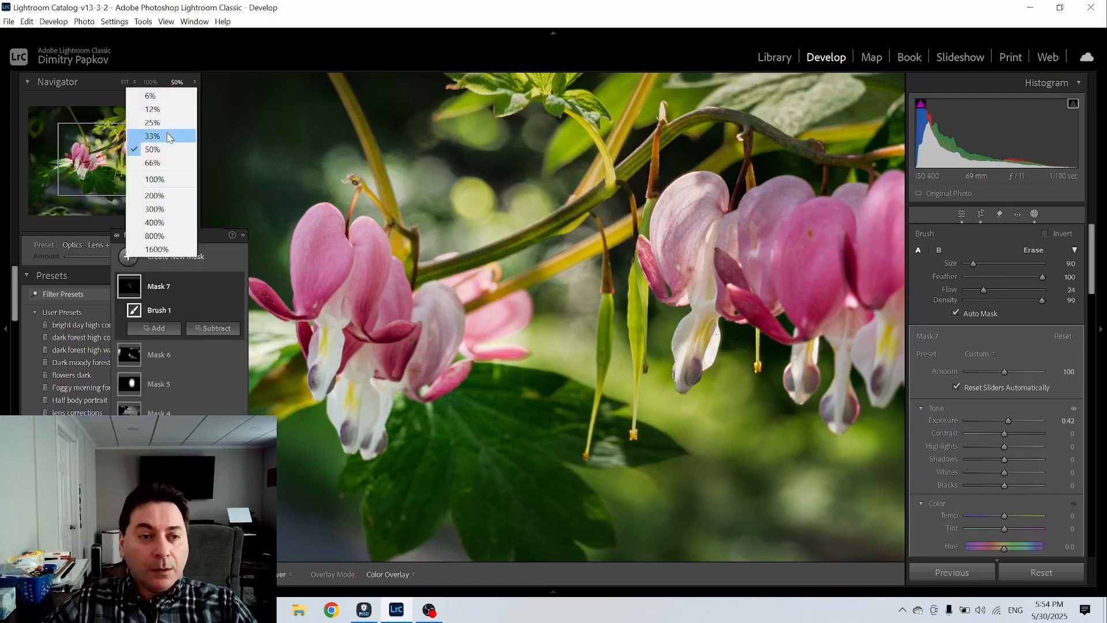
click(167, 133)
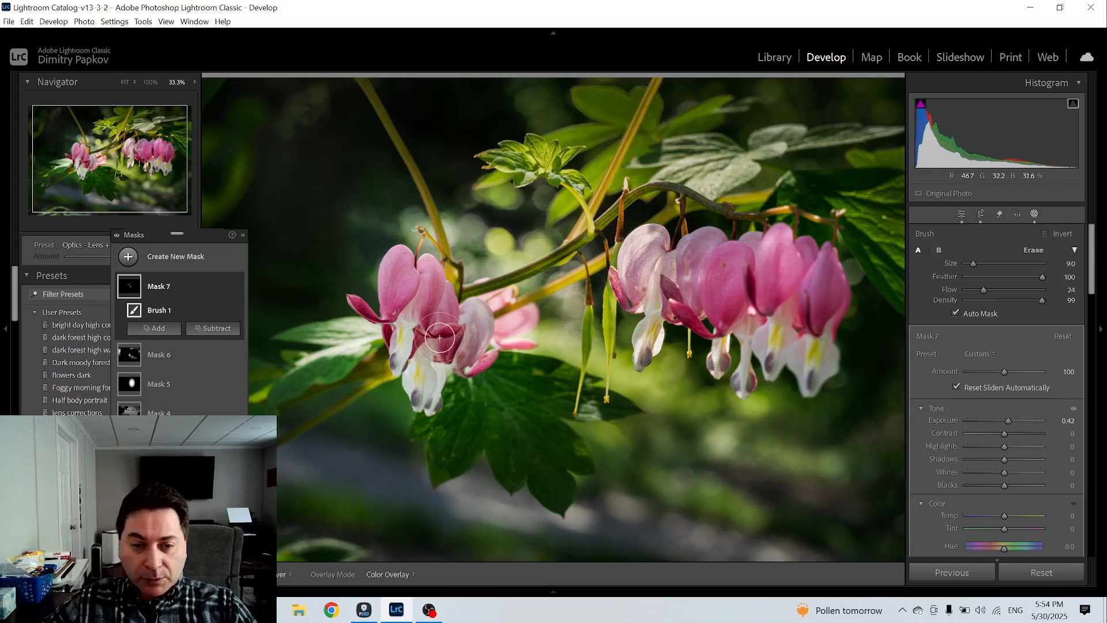
click(128, 258)
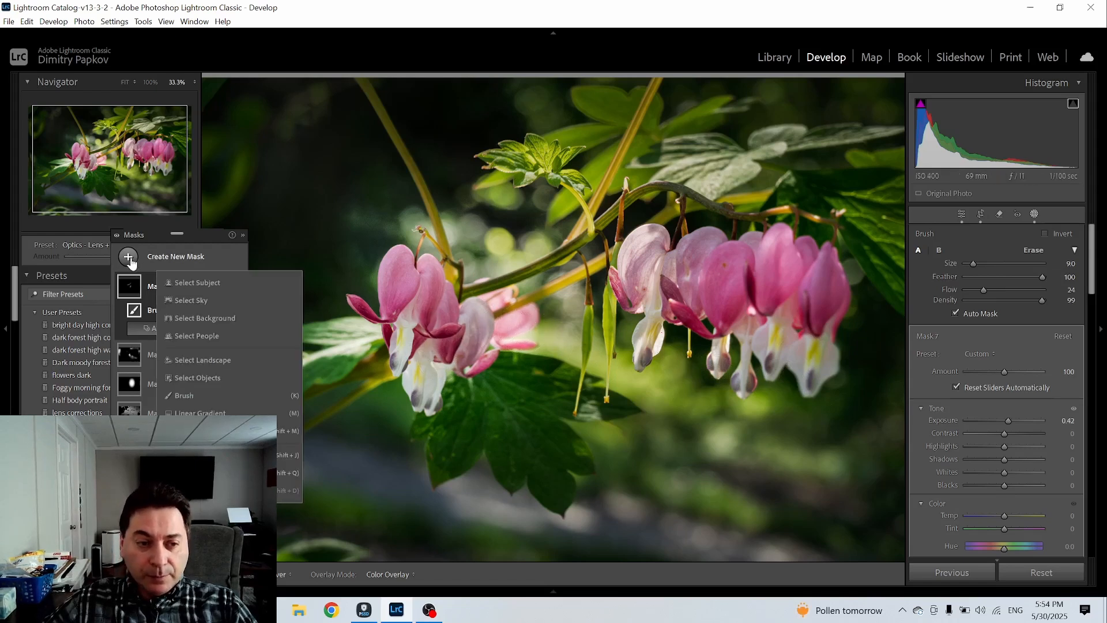
click(190, 398)
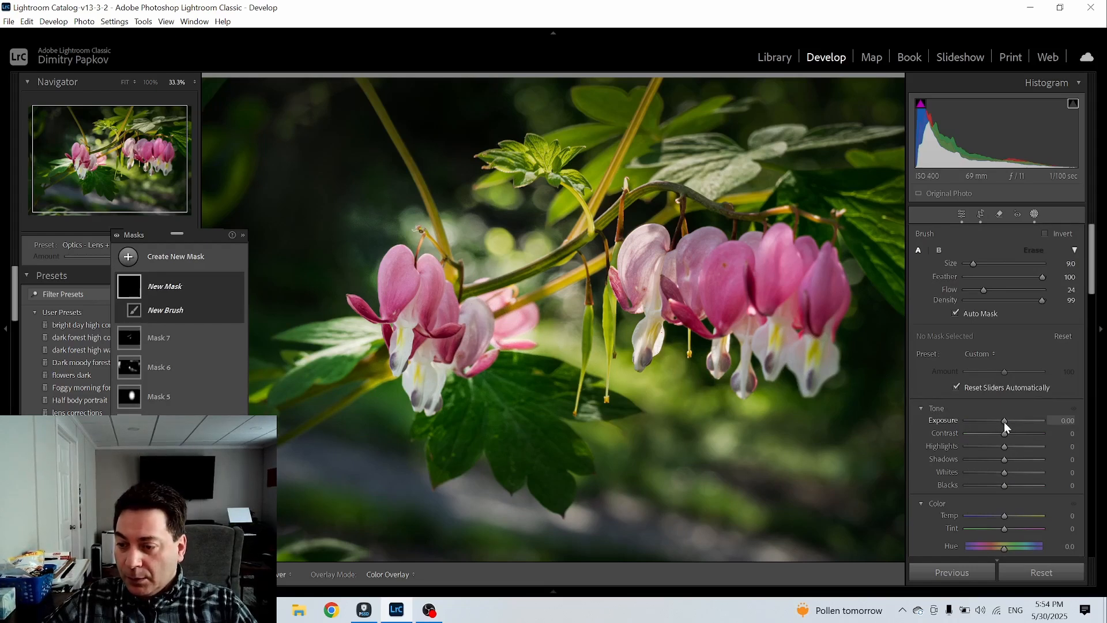
drag(1004, 421, 1006, 421)
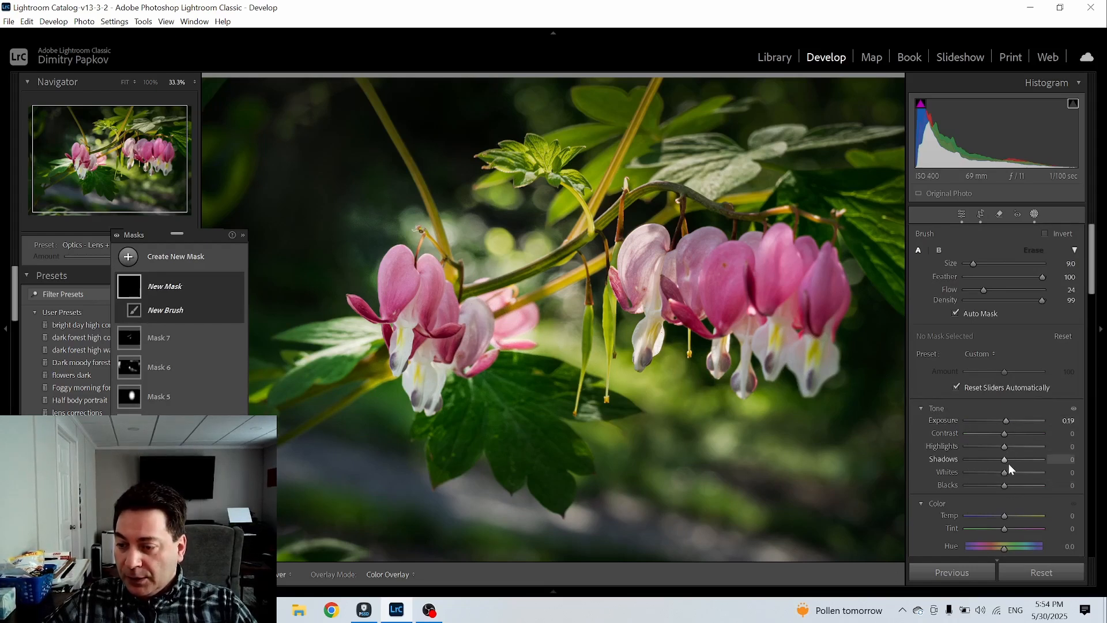
drag(1005, 471, 1010, 471)
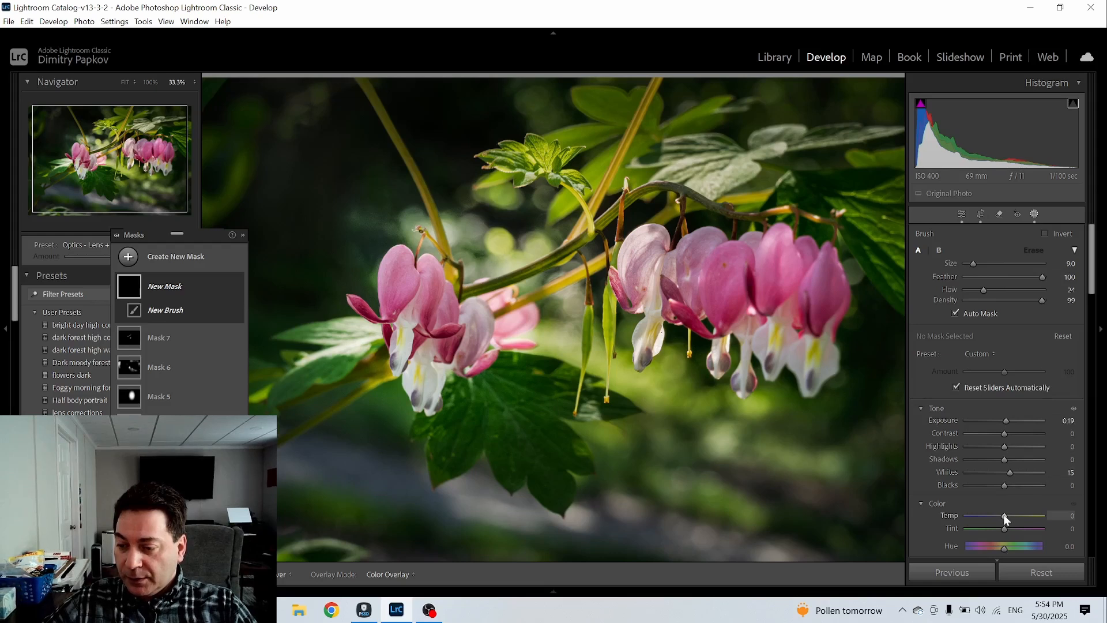
drag(1004, 516, 1007, 516)
scroll(423, 270, down, 3)
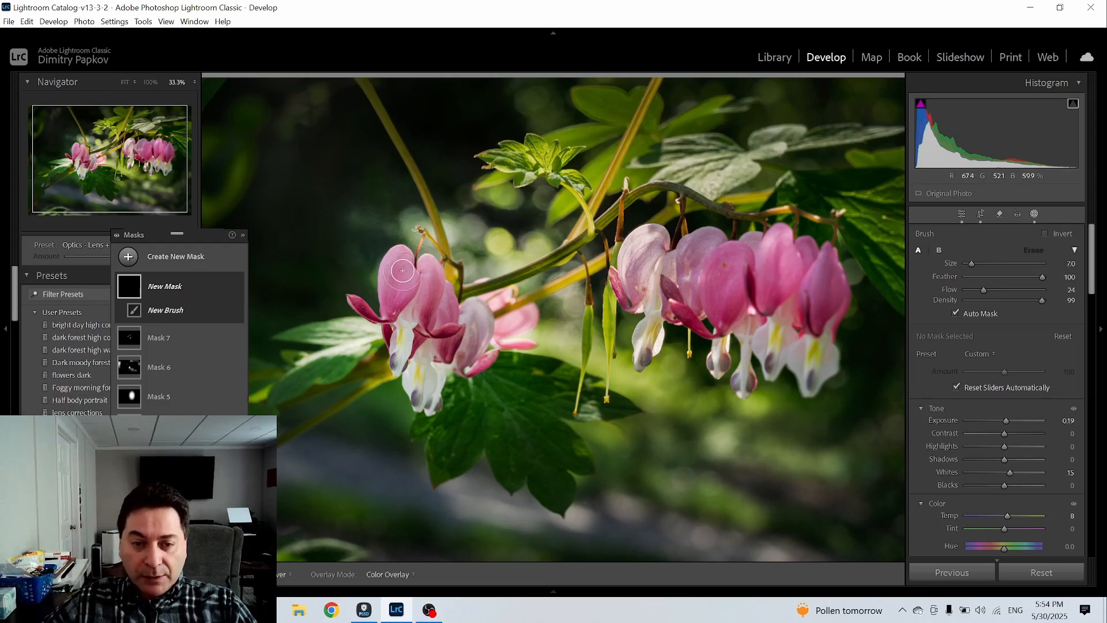
- Brighten the pink petals of the left flower cluster with the new brush mask and compare the photo with and without it
mouse_move(402, 253)
mouse_down()
mouse_move(383, 282)
mouse_move(394, 262)
mouse_move(408, 279)
mouse_move(395, 299)
mouse_move(428, 280)
mouse_move(439, 297)
mouse_up()
click(237, 286)
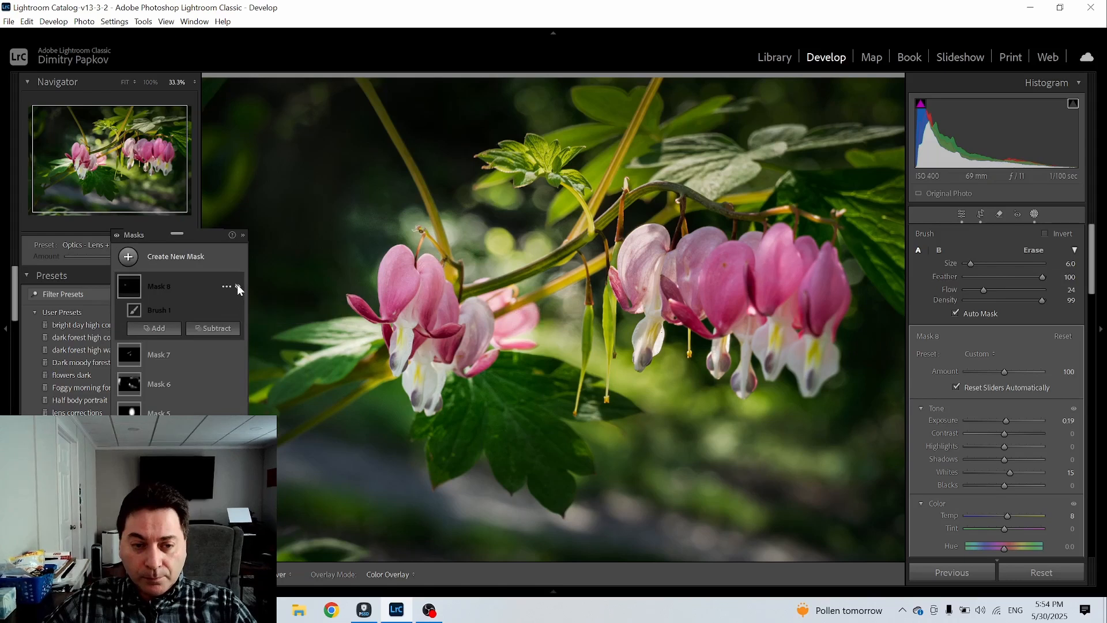
click(237, 286)
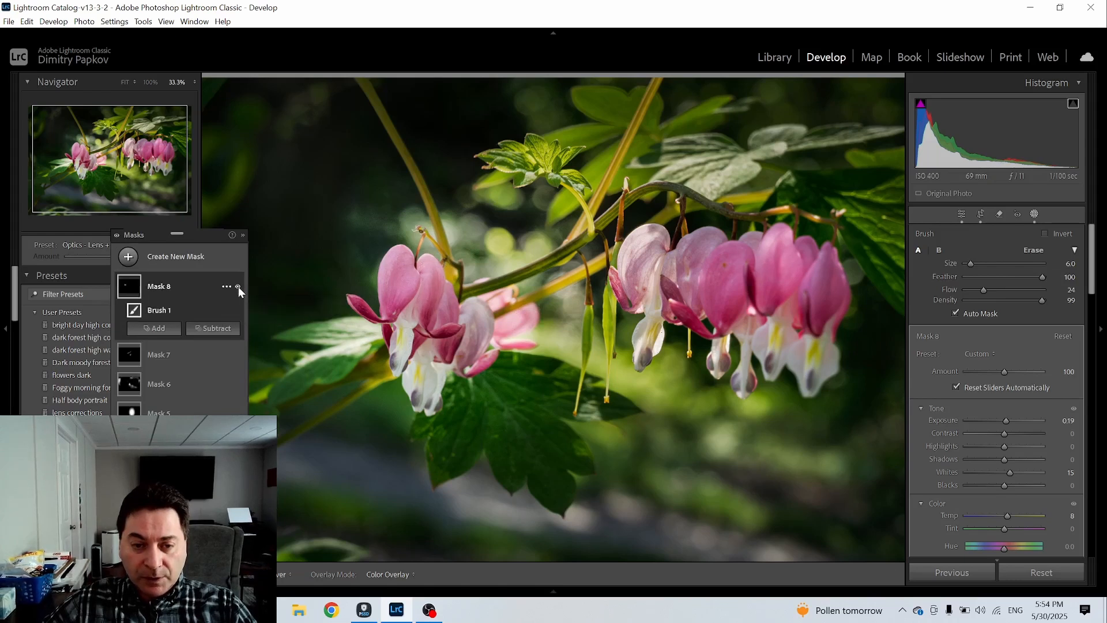
- Extend the brightening mask to the right cluster's petals and the left cluster's lower petals, raising its highlights to 16
mouse_move(705, 240)
mouse_down()
mouse_move(708, 230)
mouse_move(687, 293)
mouse_up()
drag(1005, 450, 1011, 449)
drag(731, 258, 725, 266)
mouse_move(744, 257)
mouse_down()
mouse_move(752, 248)
mouse_move(761, 279)
mouse_move(783, 243)
mouse_move(776, 254)
mouse_up()
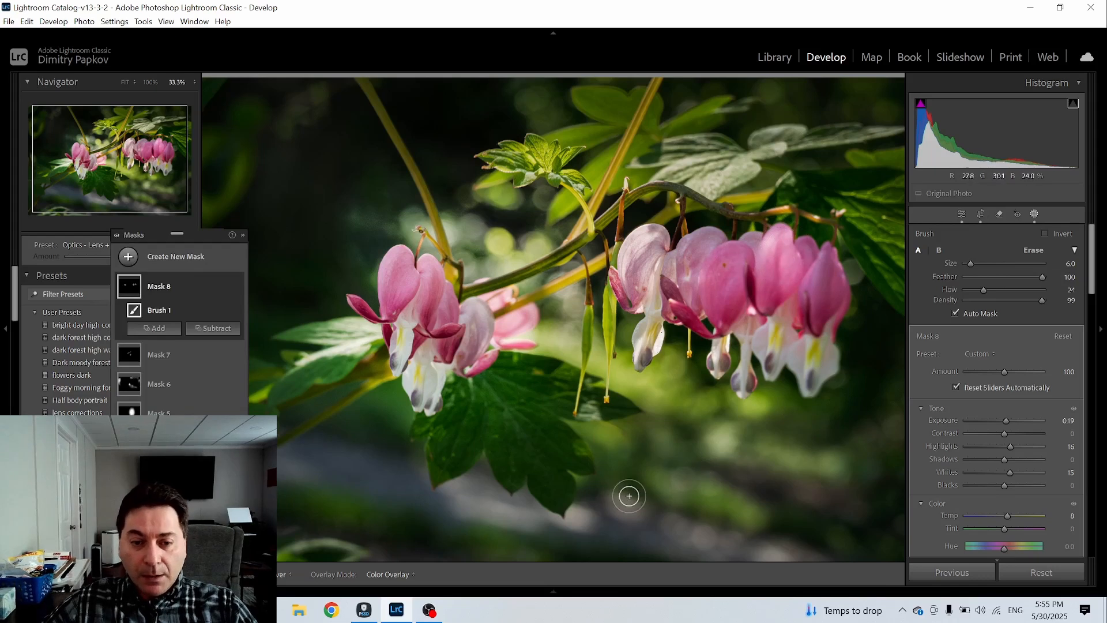
drag(402, 328, 404, 340)
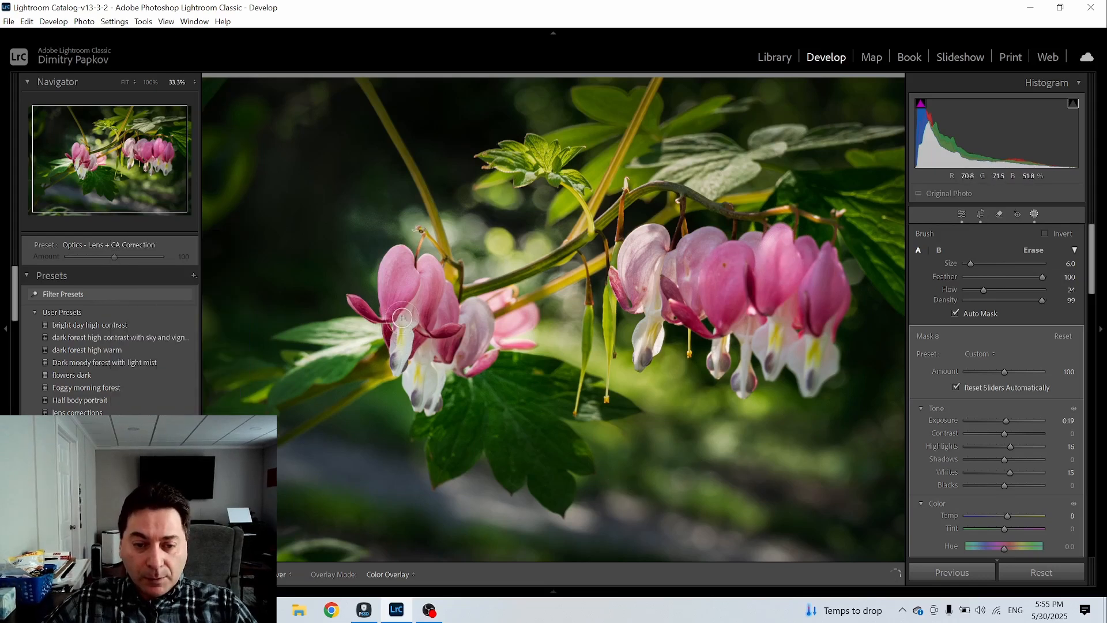
drag(435, 386, 436, 382)
drag(468, 339, 476, 316)
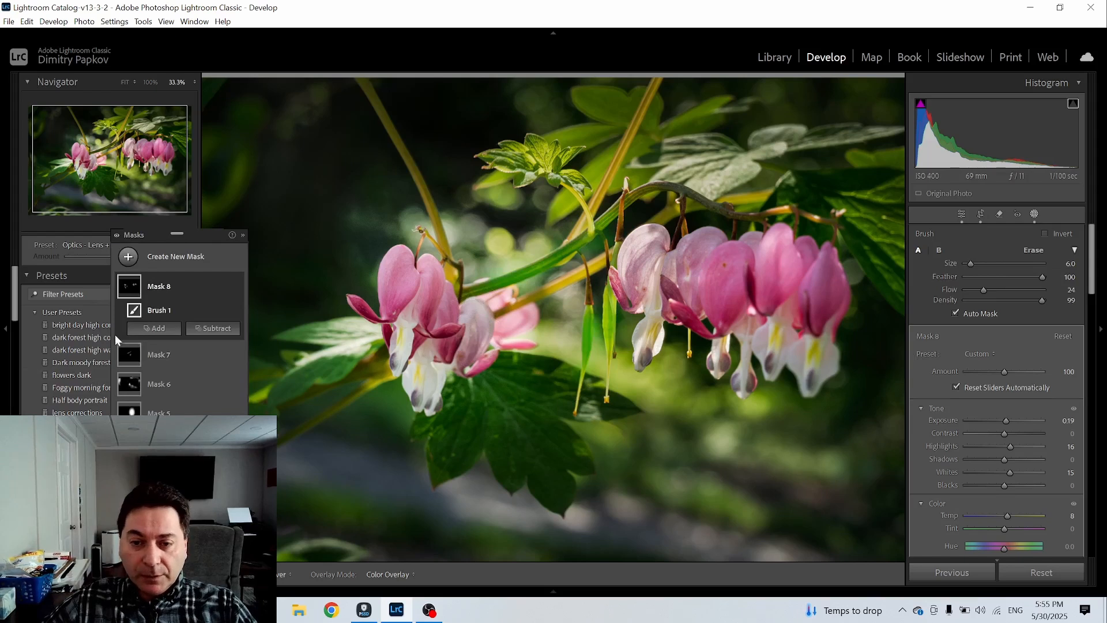
- Darken the shaded parts of the flower petals with a new brush mask at exposure −0.61 and blacks −27
click(128, 257)
click(184, 396)
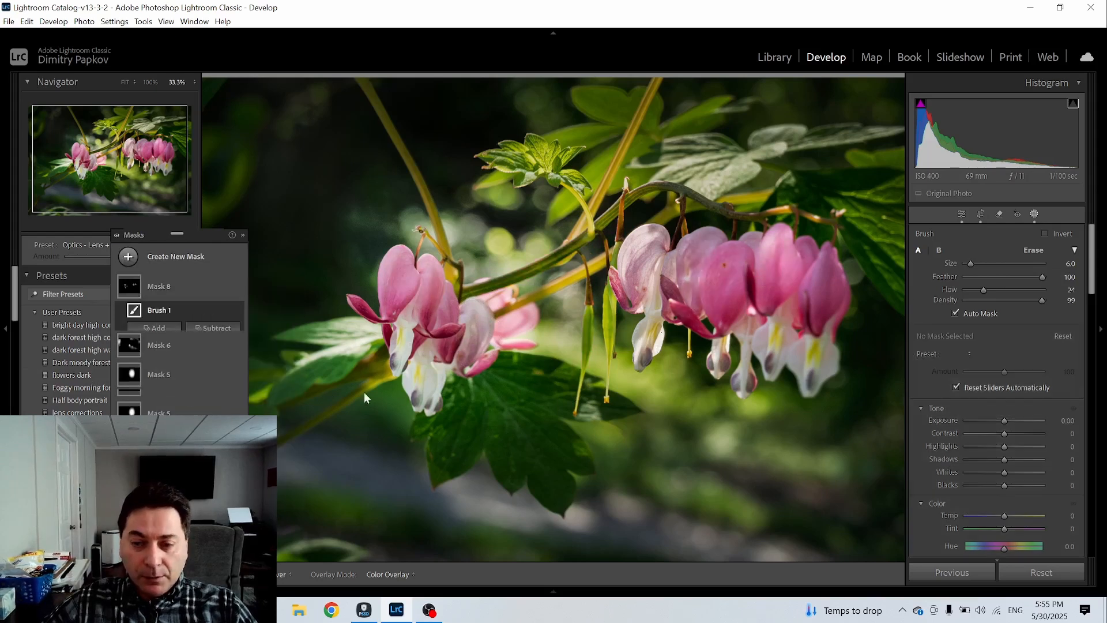
drag(1009, 487, 994, 487)
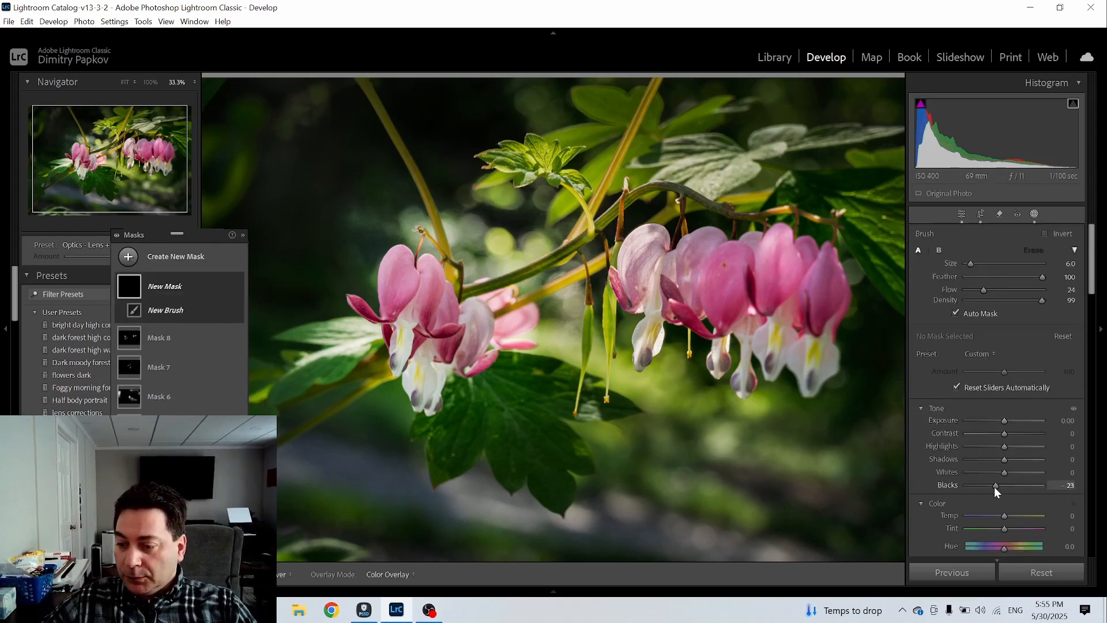
drag(1004, 421, 996, 421)
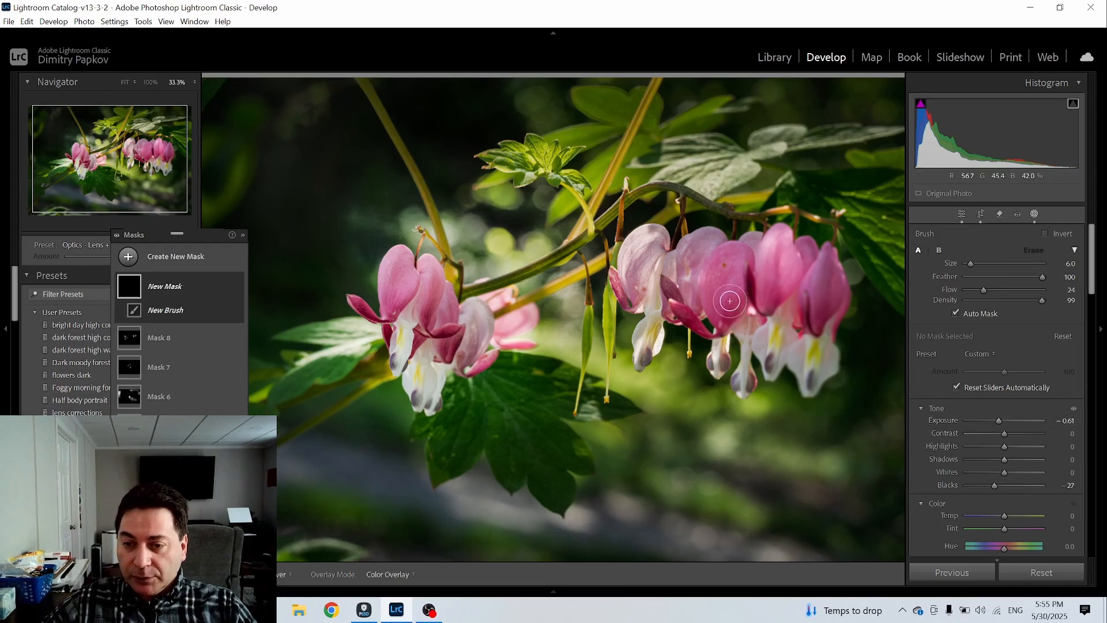
mouse_move(717, 314)
mouse_down()
mouse_move(738, 303)
mouse_move(745, 332)
mouse_move(761, 317)
mouse_move(784, 342)
mouse_move(763, 313)
mouse_move(786, 273)
mouse_move(825, 375)
mouse_up()
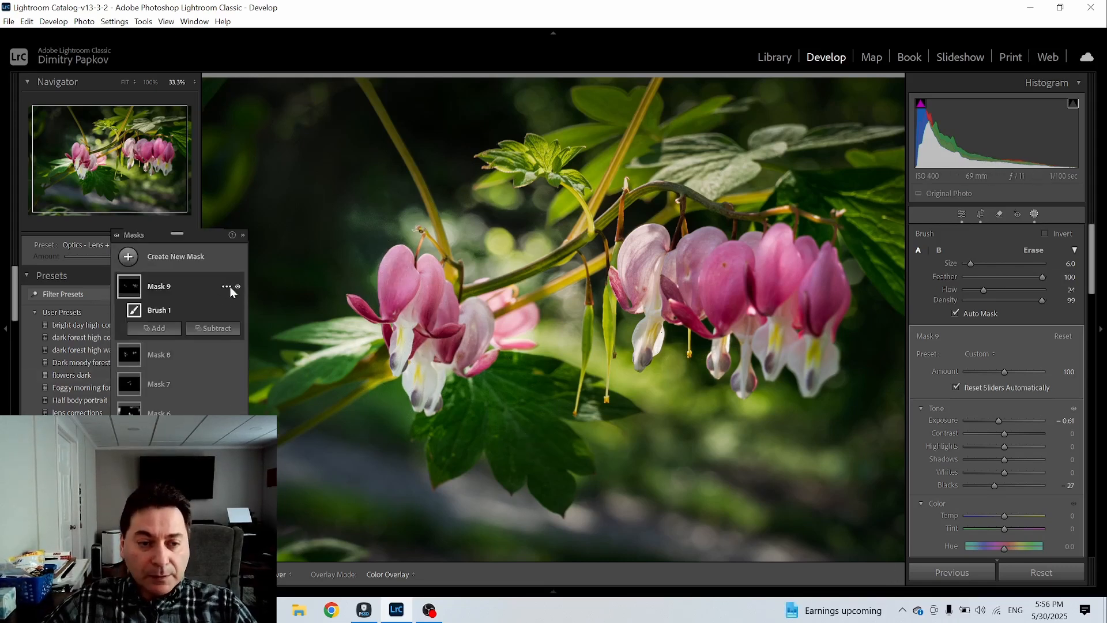
click(237, 287)
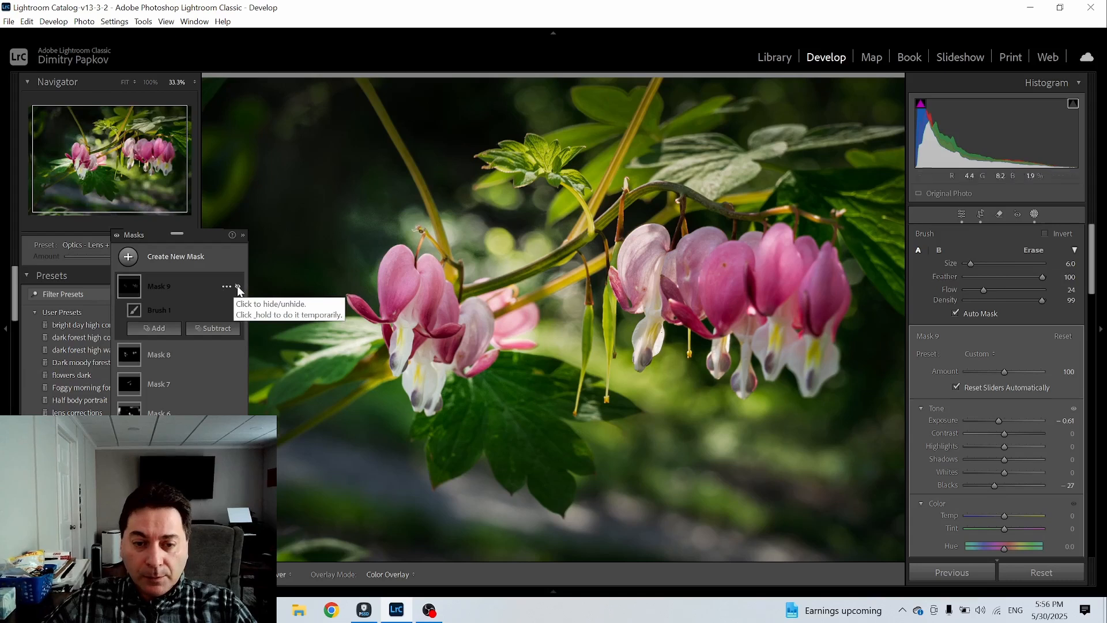
click(238, 287)
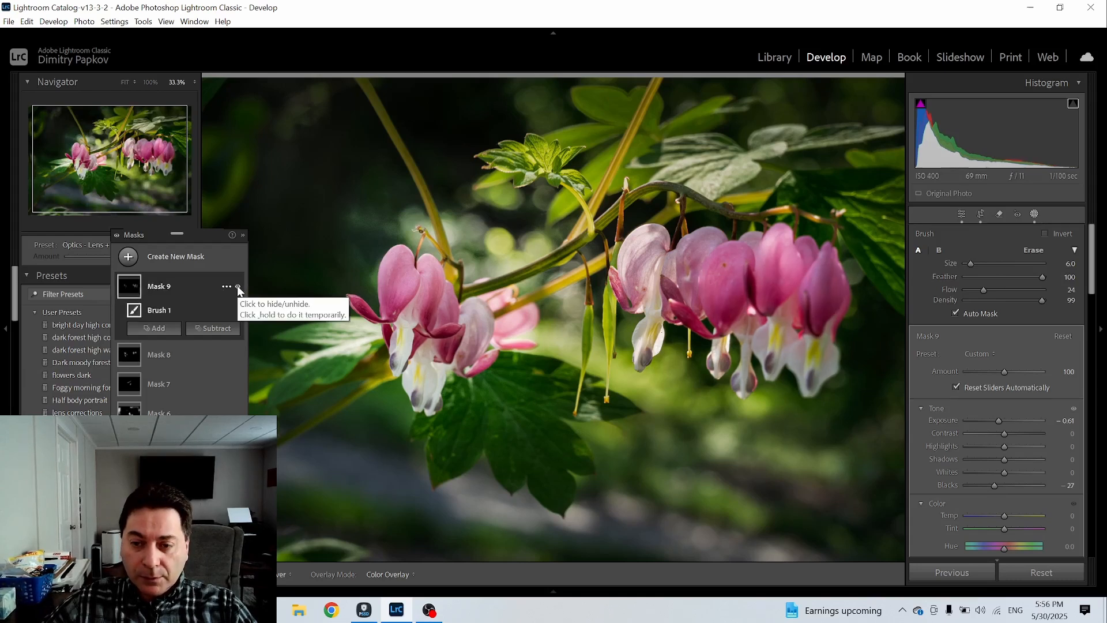
click(238, 356)
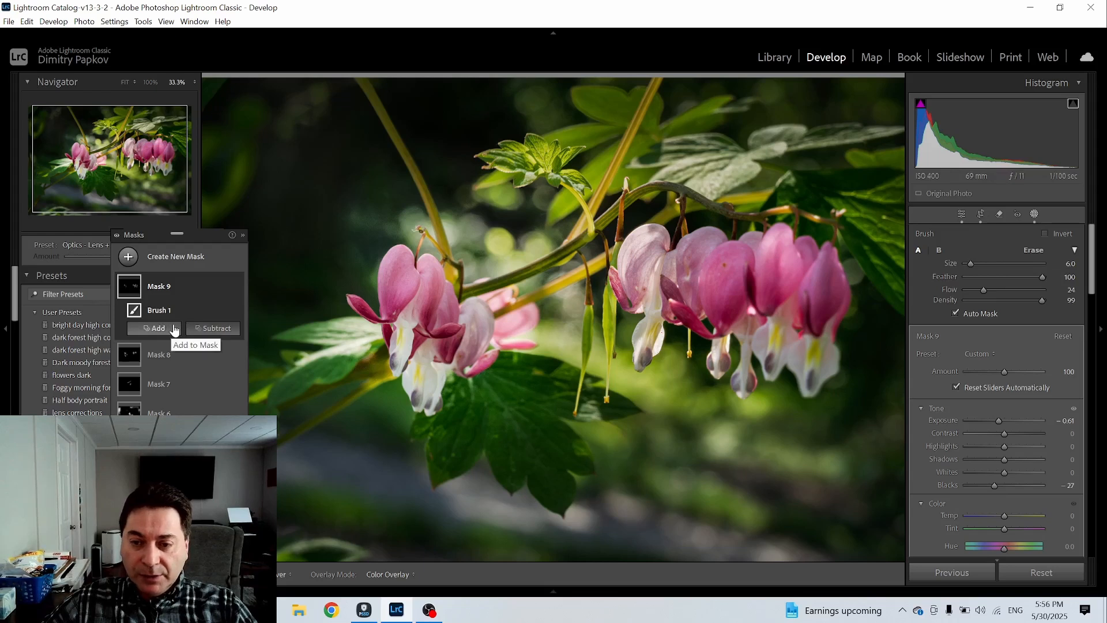
- Add a radial gradient mask with feather 100, centred on the flowers and enlarged to span nearly the whole photo
click(125, 257)
click(179, 434)
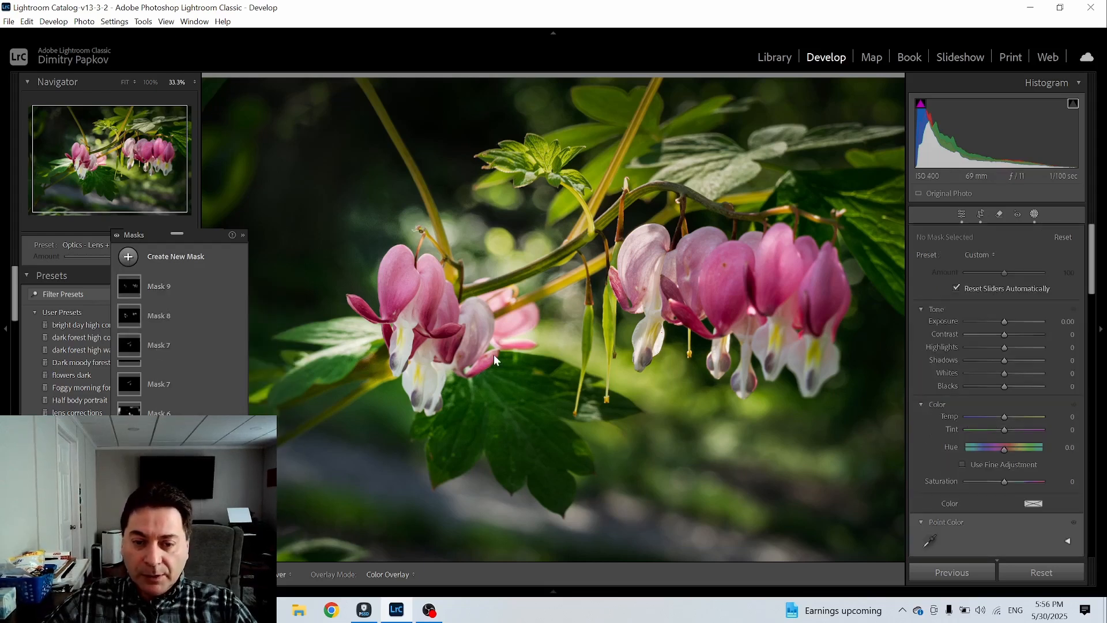
drag(512, 312, 729, 499)
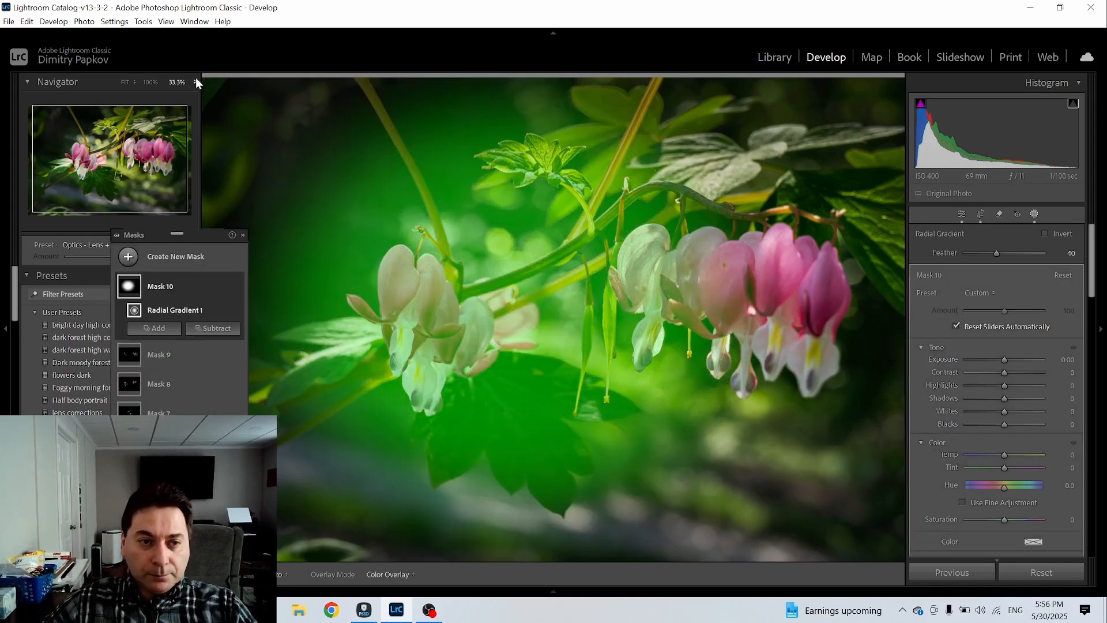
click(176, 82)
click(144, 94)
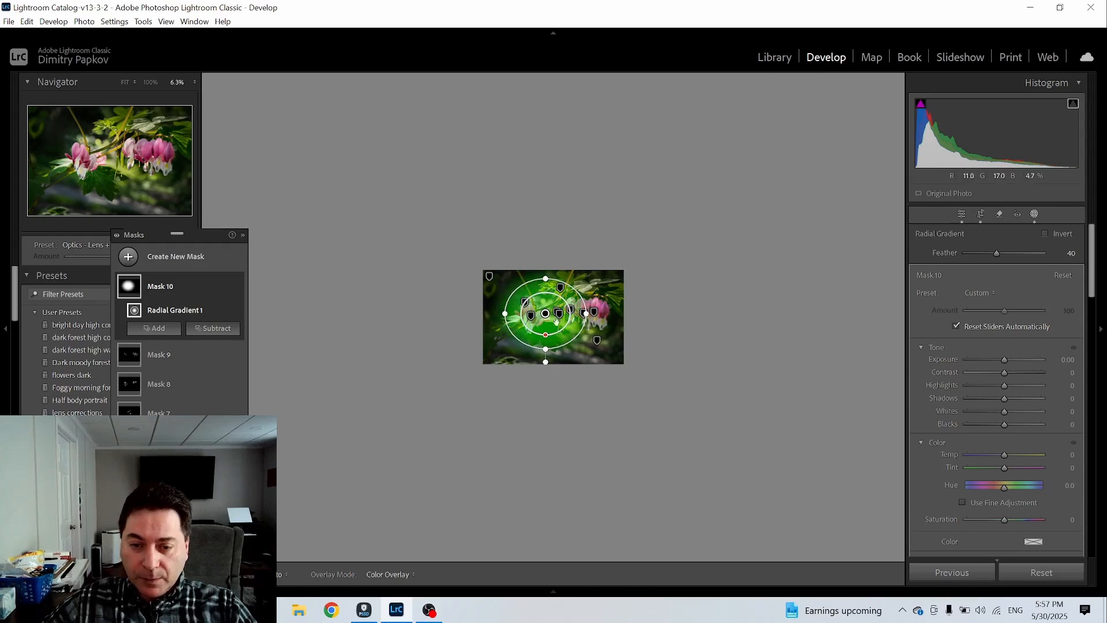
drag(546, 314, 594, 317)
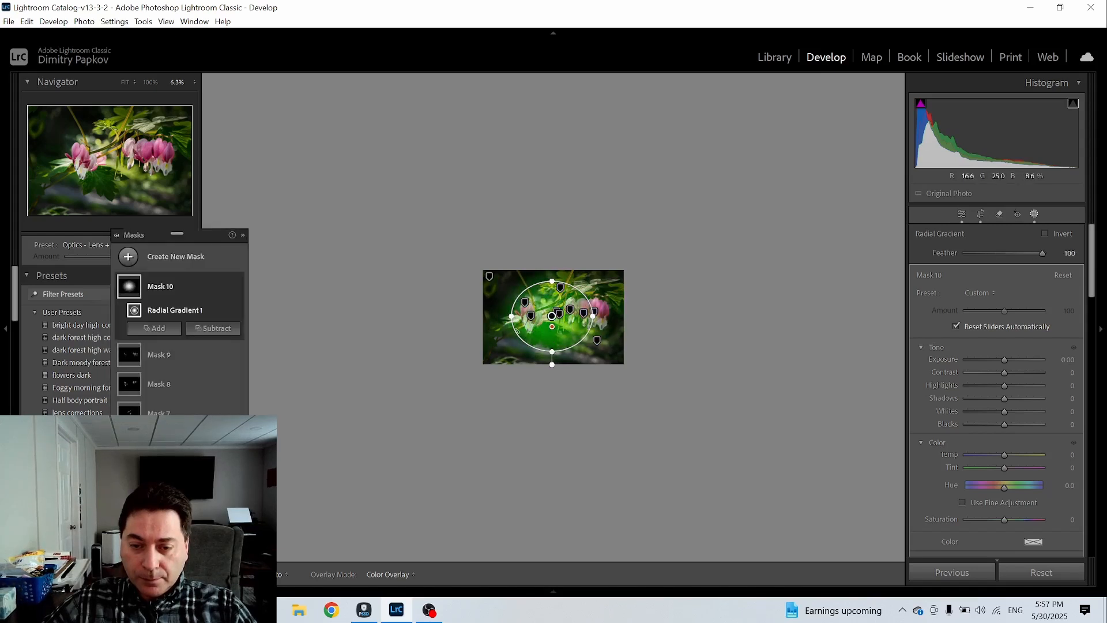
drag(512, 316, 475, 316)
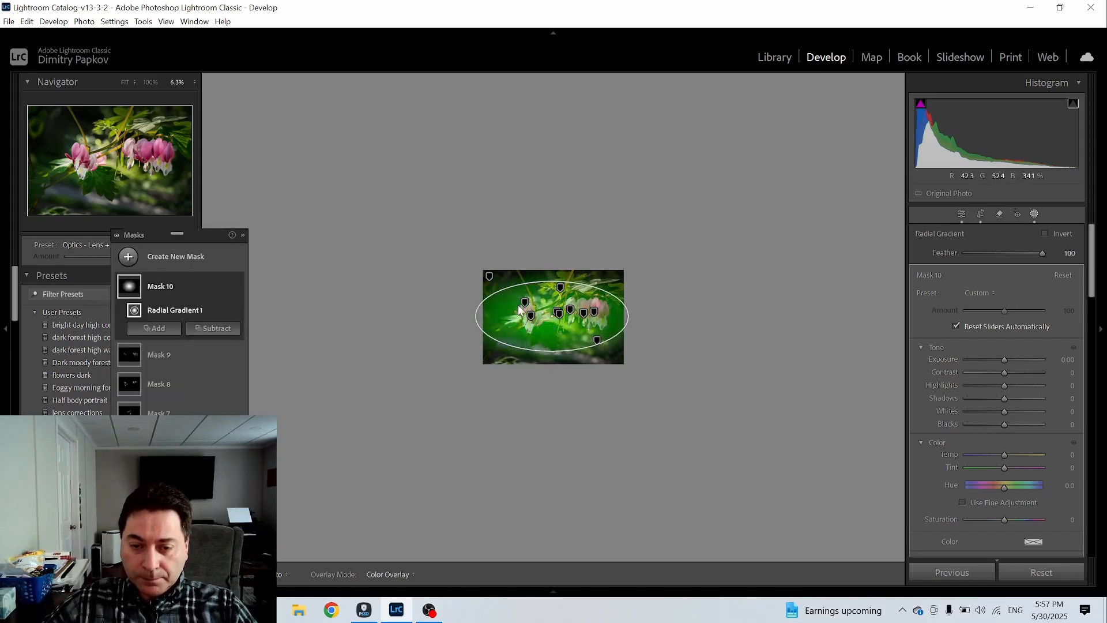
drag(552, 281, 552, 268)
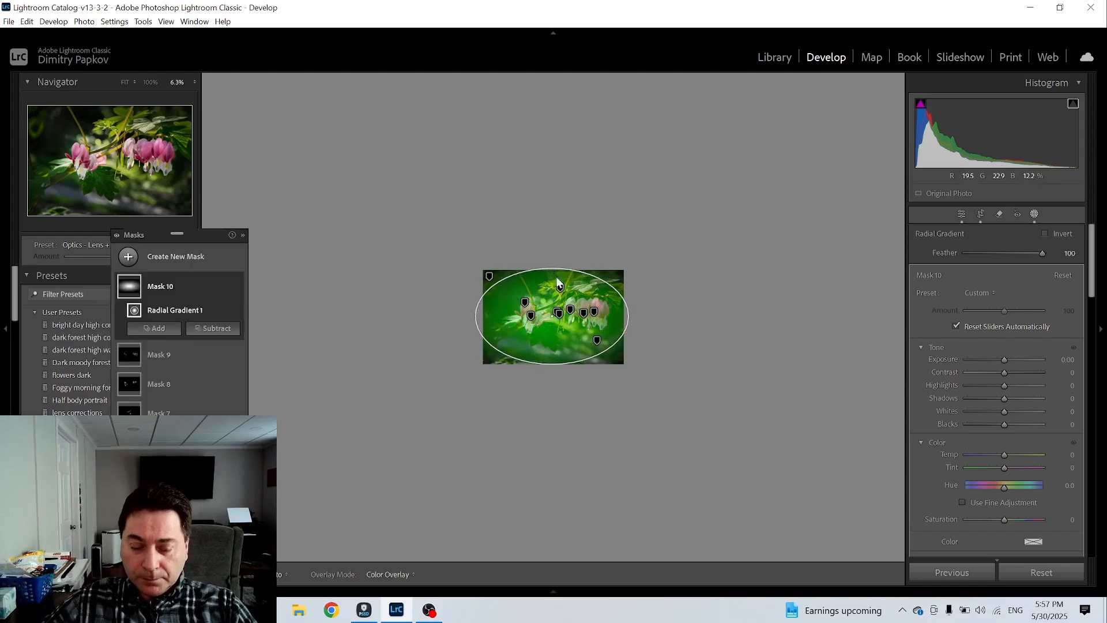
click(125, 83)
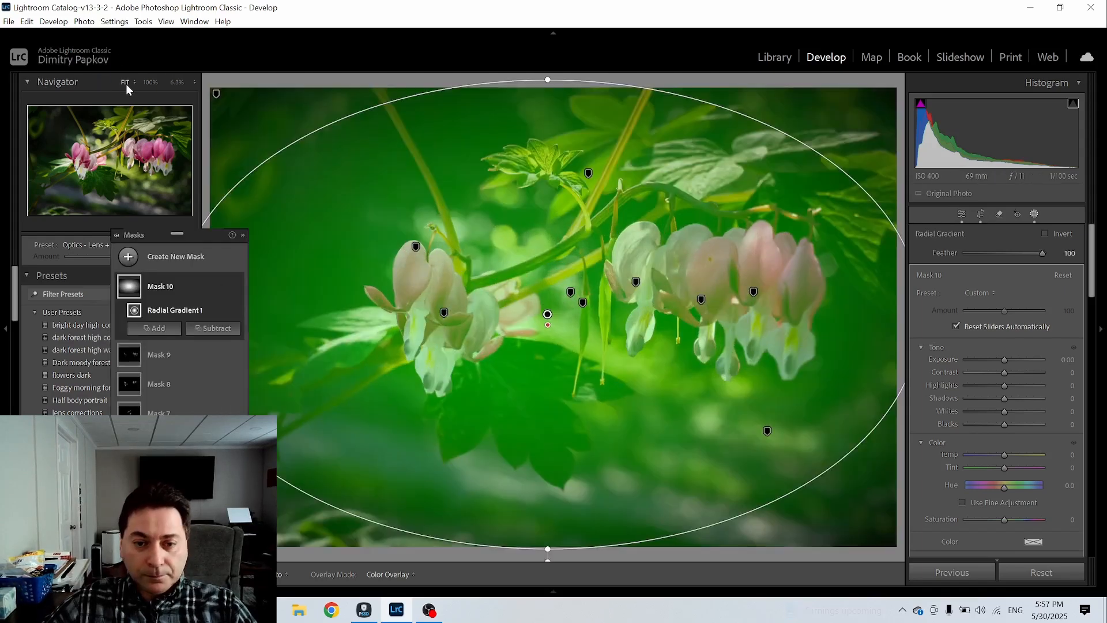
- Subtract the subject from the large radial gradient mask and raise the mask's exposure to 0.33
click(217, 329)
click(241, 361)
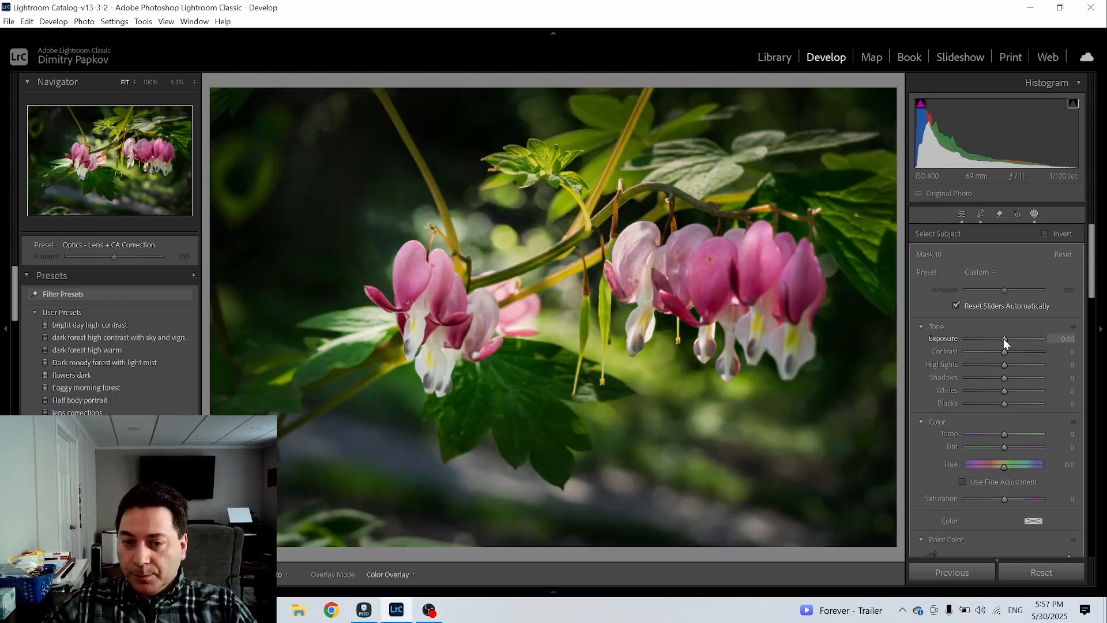
drag(1003, 338, 1007, 337)
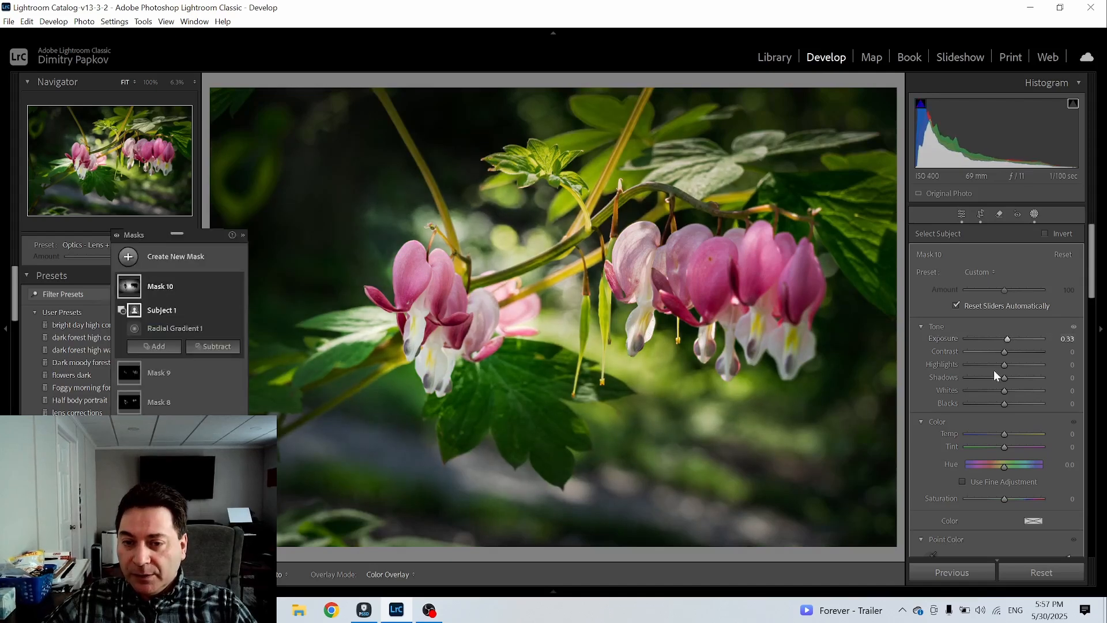
- Soften the background in the radial mask with dehaze −17, clarity 13, whites −20 and highlights −27
scroll(996, 392, down, 10)
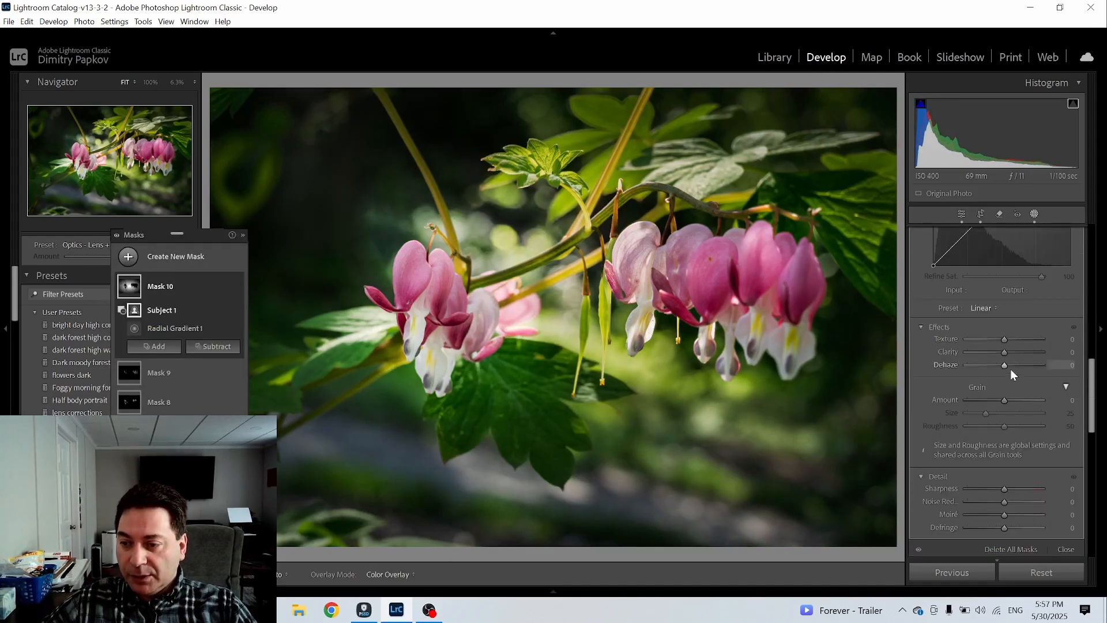
mouse_move(1005, 366)
mouse_down()
mouse_move(992, 366)
mouse_move(1019, 352)
mouse_up()
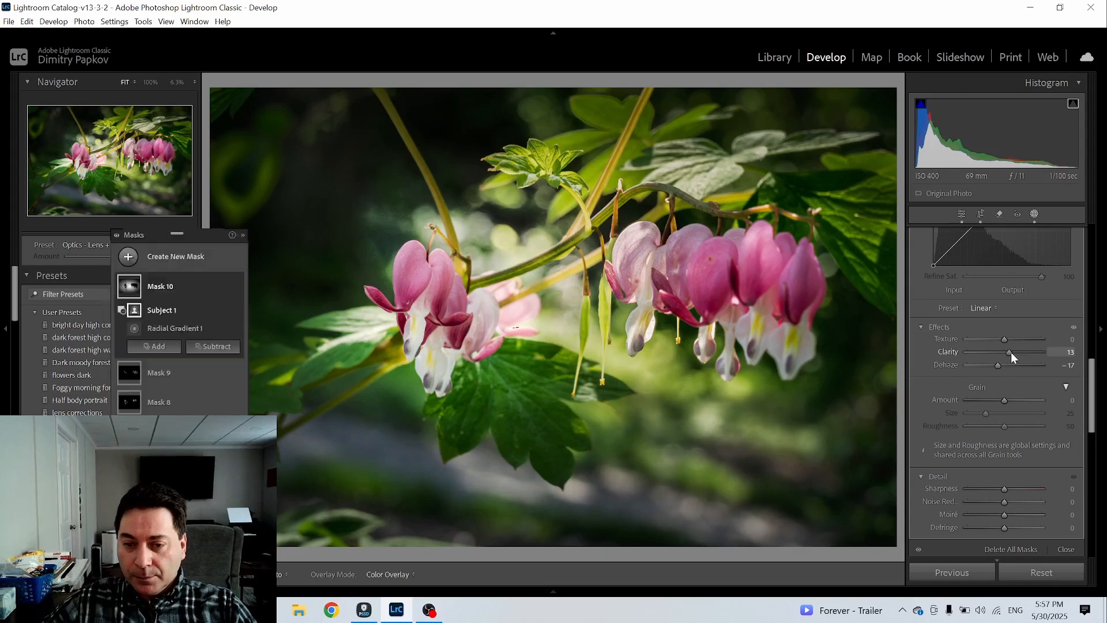
scroll(1012, 369, up, 10)
click(998, 390)
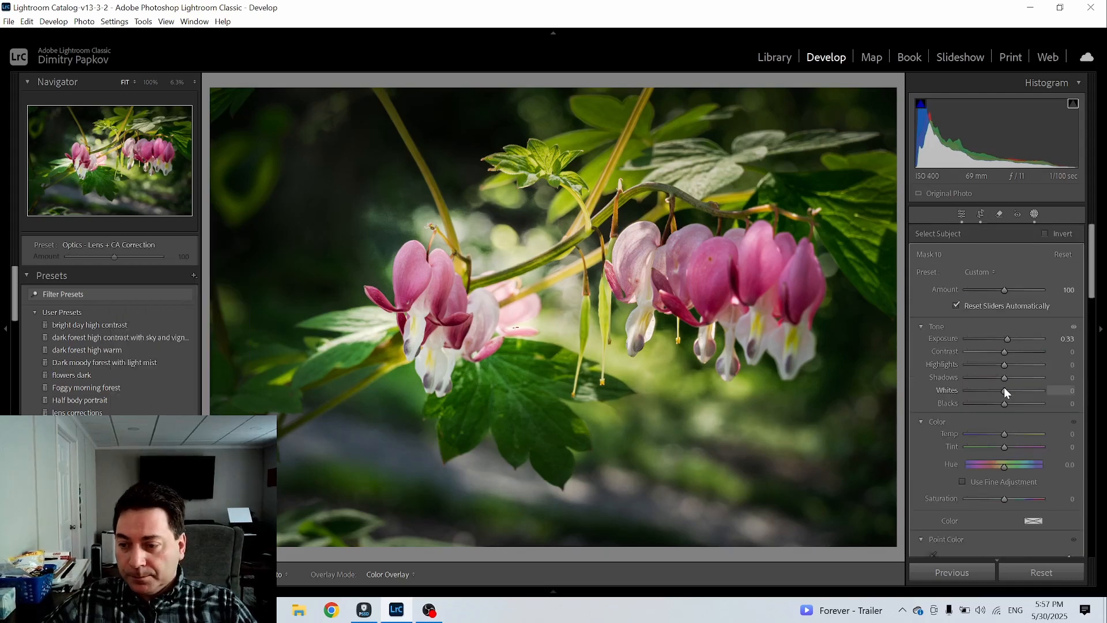
drag(1005, 363, 999, 365)
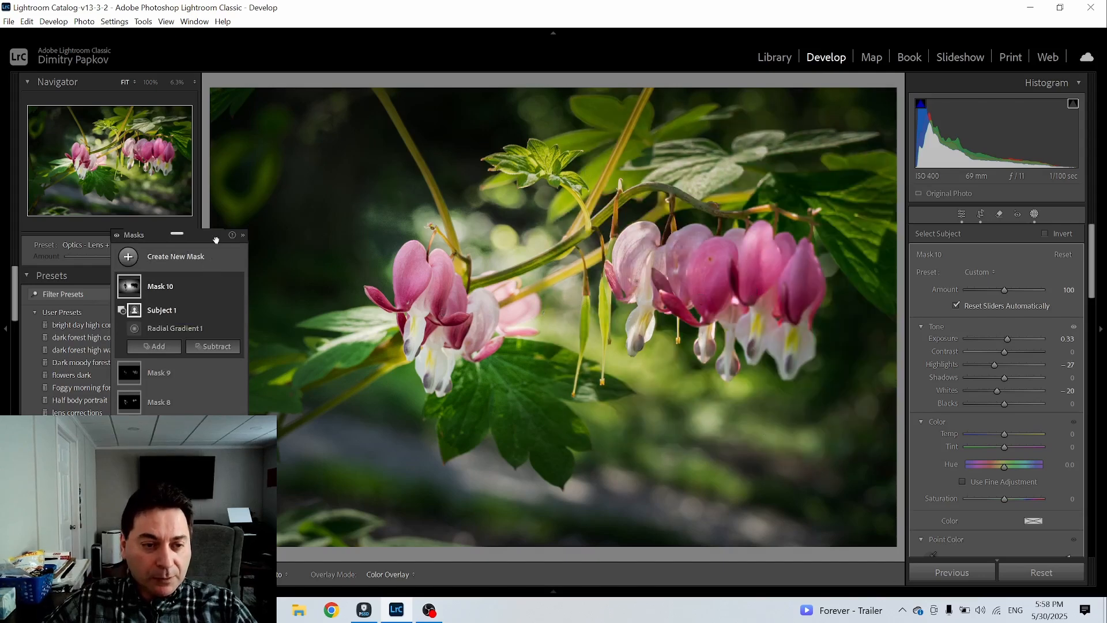
- Cool the inverted radial gradient of Mask 1 to temperature −13 and return to the global edit settings
click(767, 431)
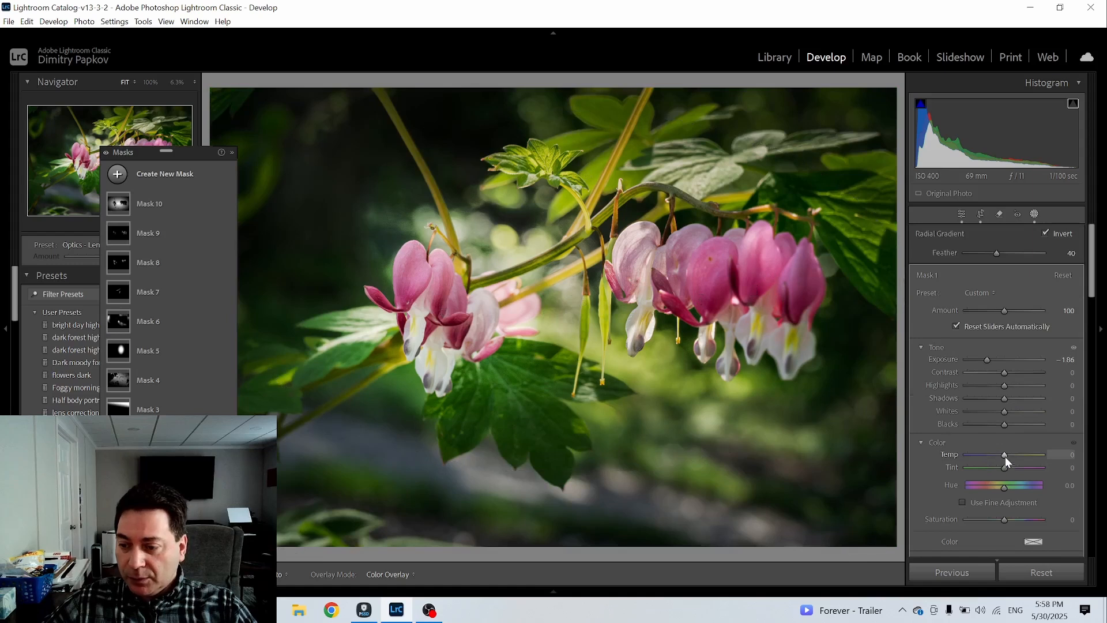
drag(1002, 455, 1000, 455)
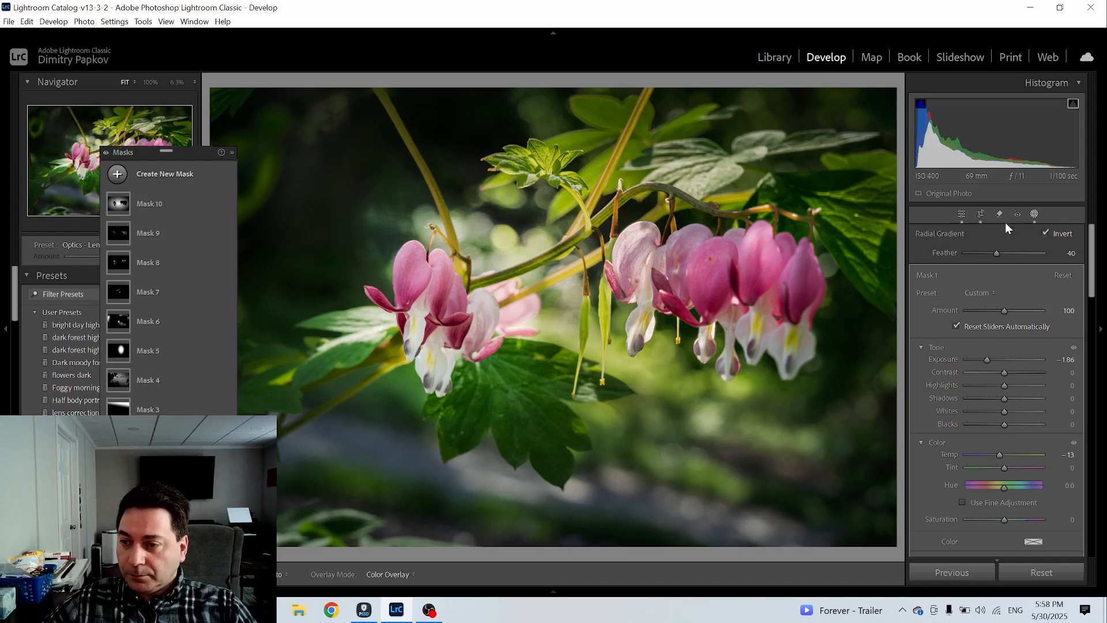
click(962, 215)
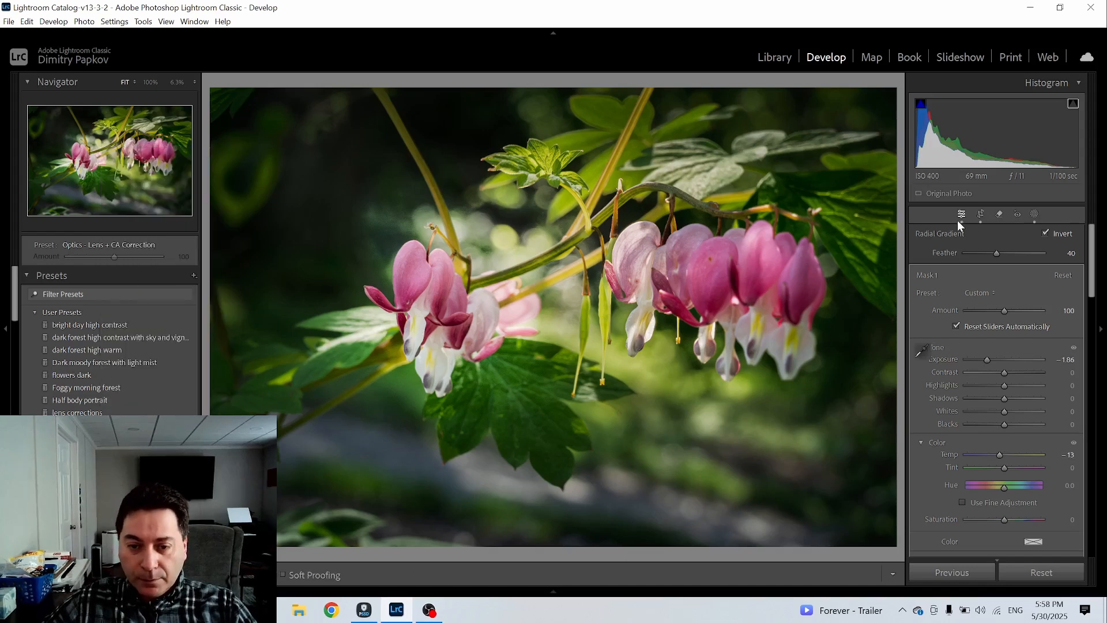
- Reopen the masks and toggle Mask 10's visibility repeatedly to compare the photo with and without its effect
click(1033, 214)
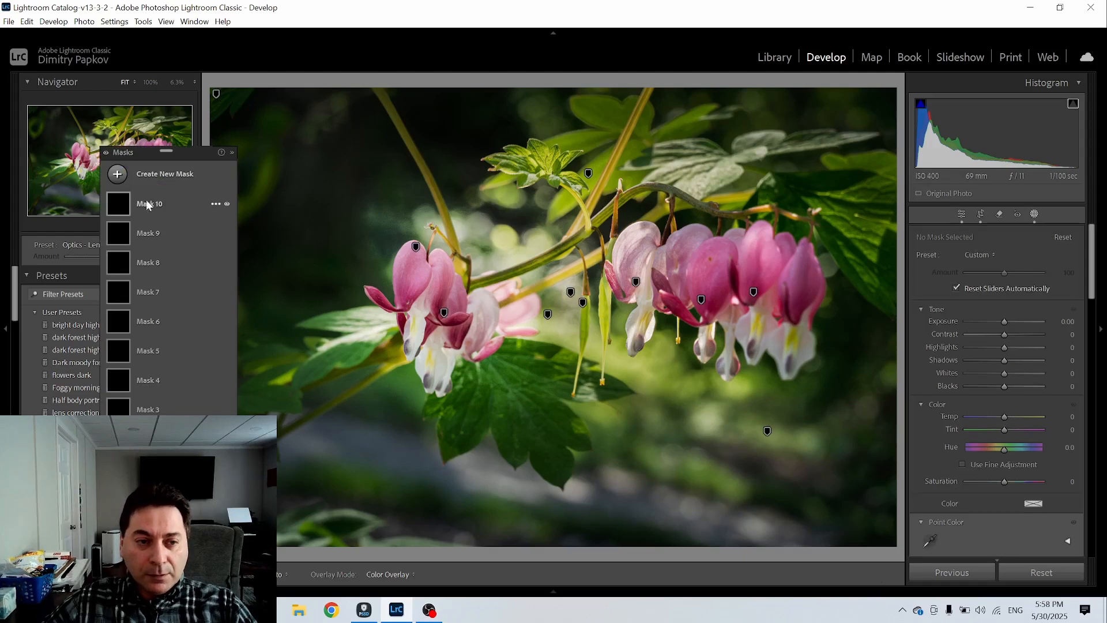
click(227, 204)
click(227, 204)
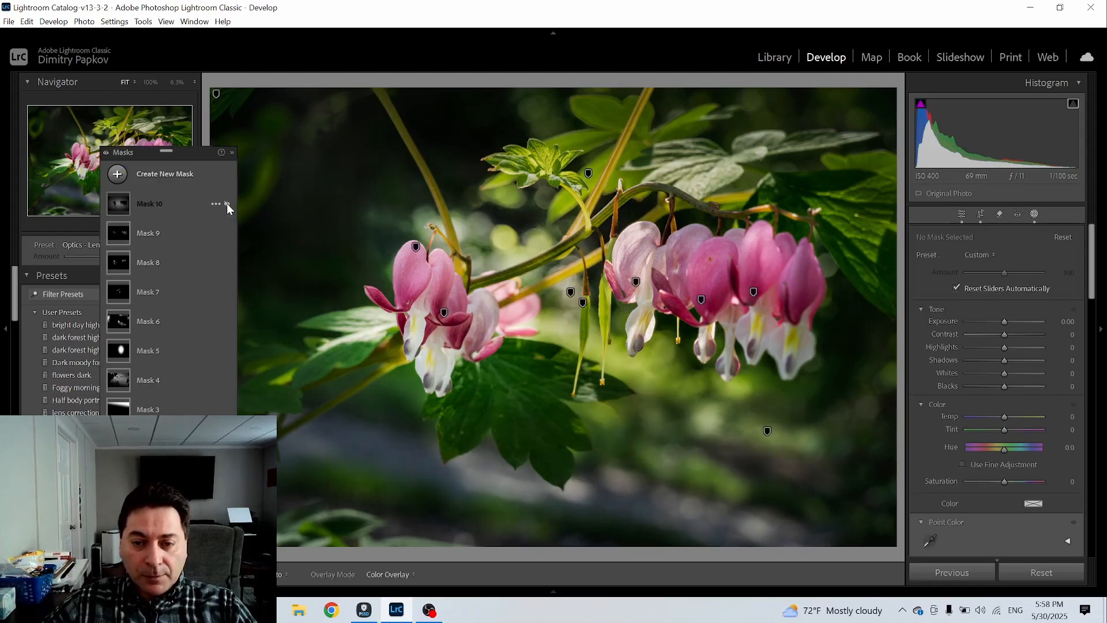
click(227, 204)
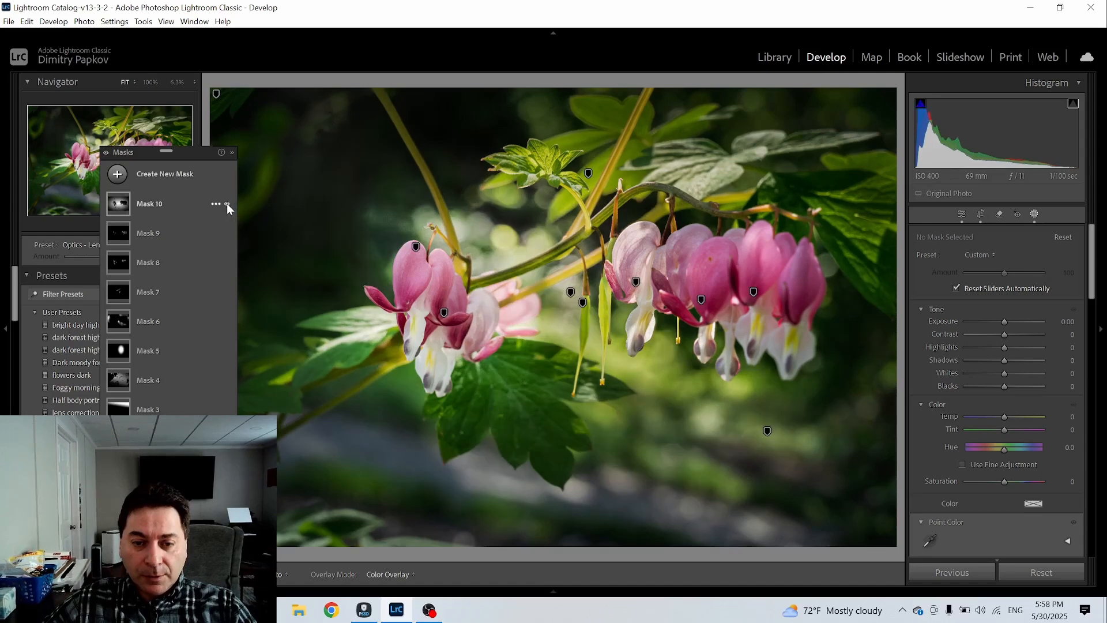
click(228, 204)
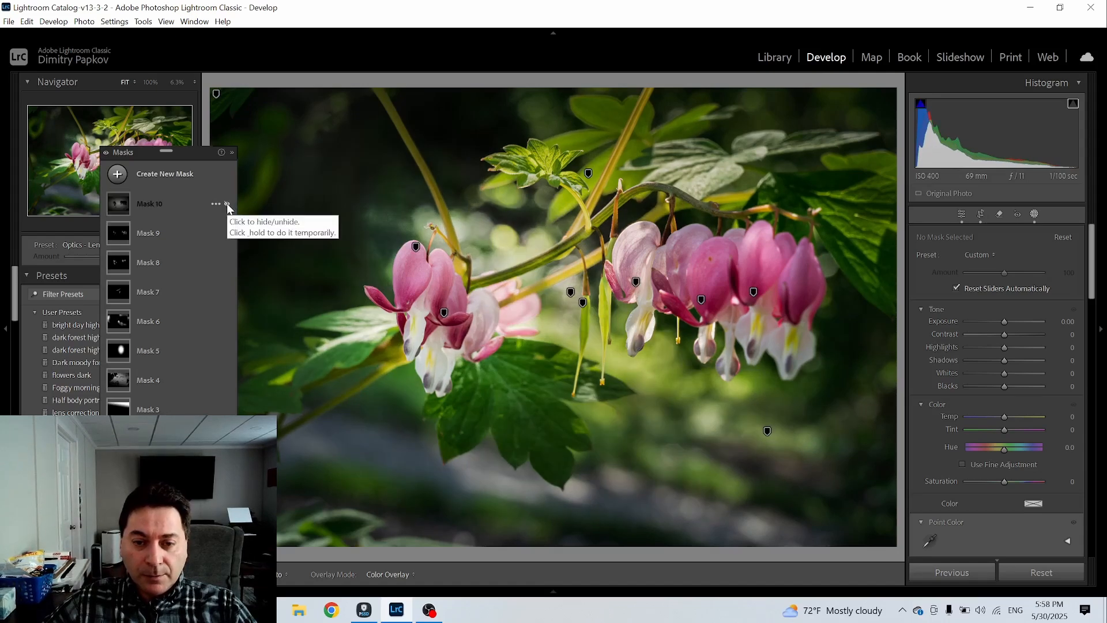
click(227, 204)
click(227, 204)
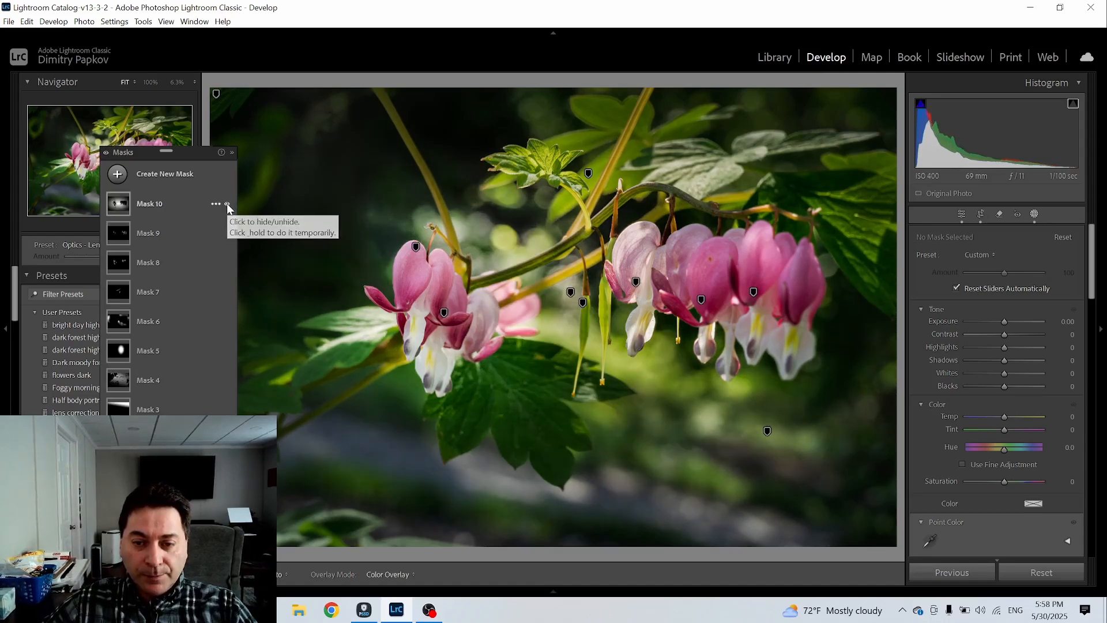
click(227, 205)
click(227, 205)
click(227, 205)
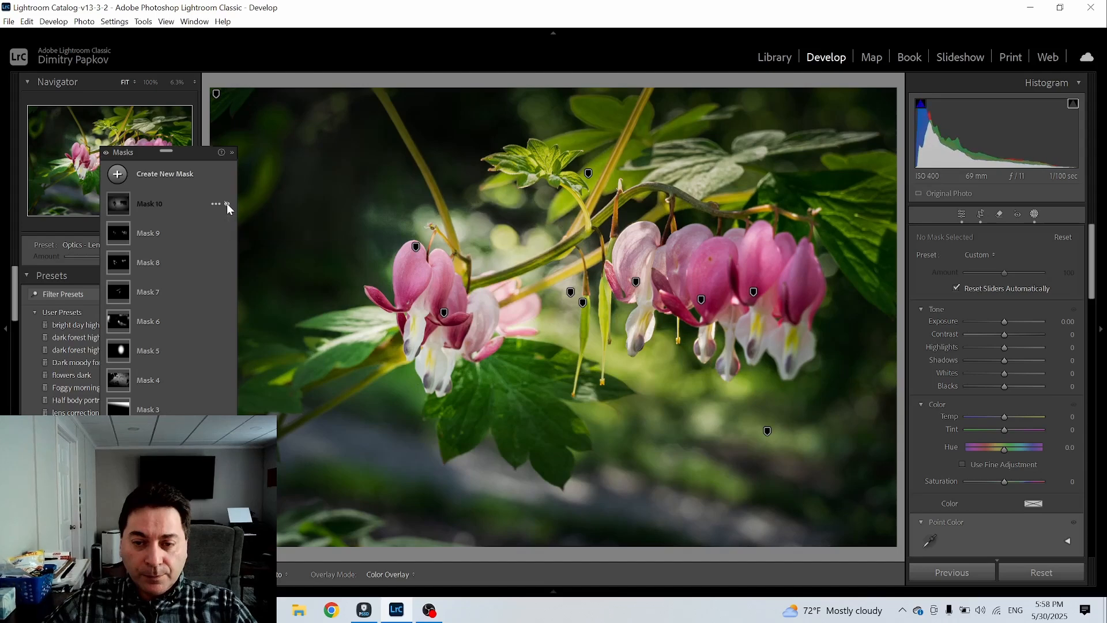
click(227, 205)
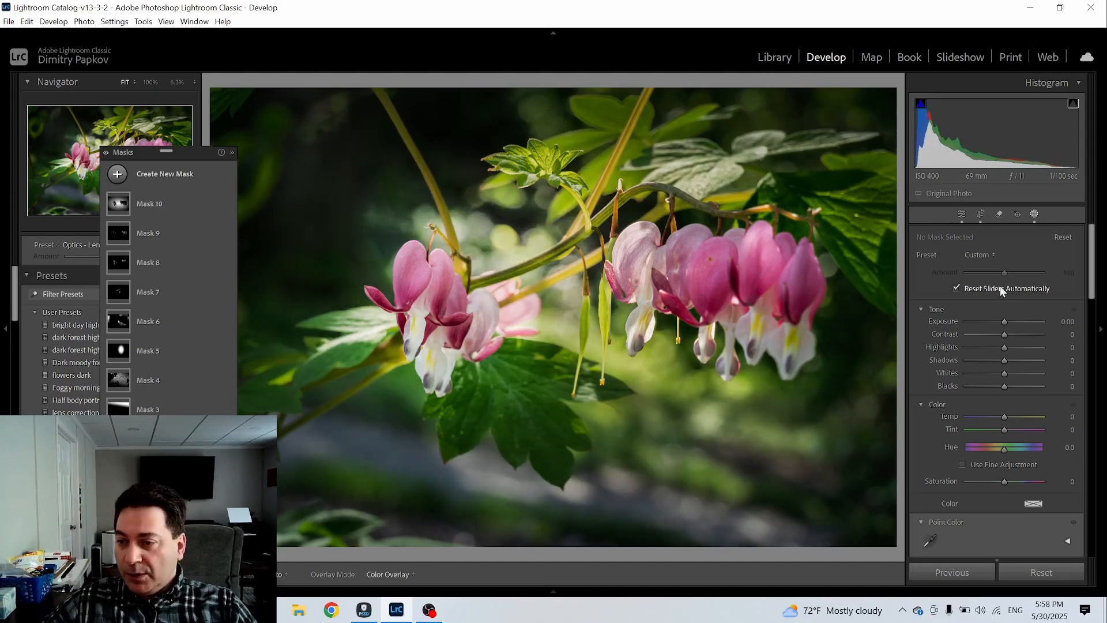
- Reduce Mask 10's overall amount to 50 and return to the global edit settings
click(149, 204)
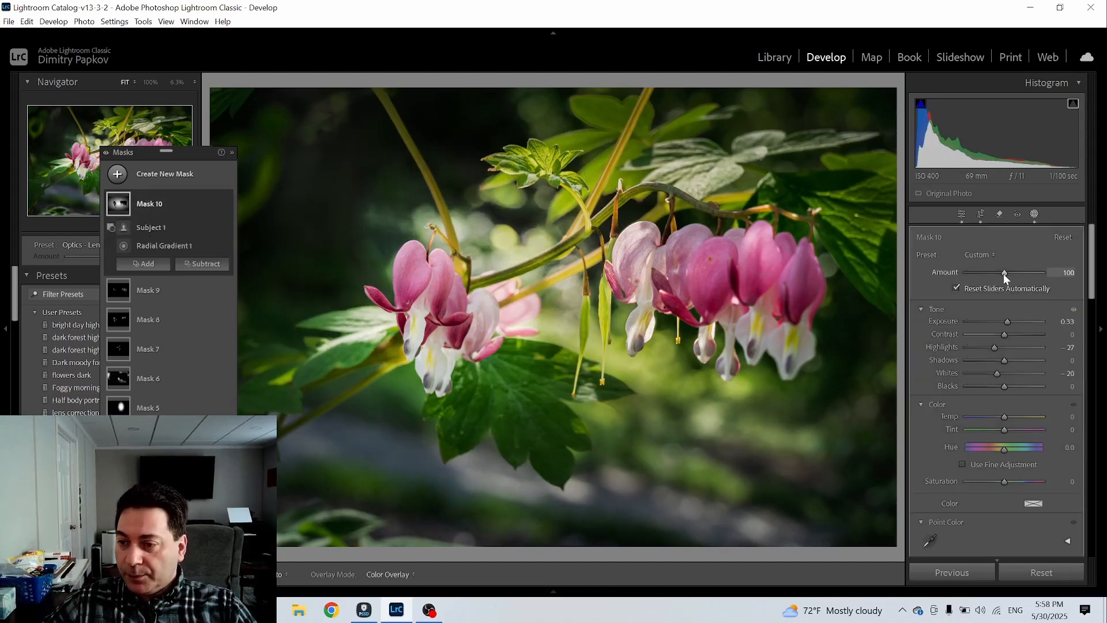
drag(1003, 274, 985, 274)
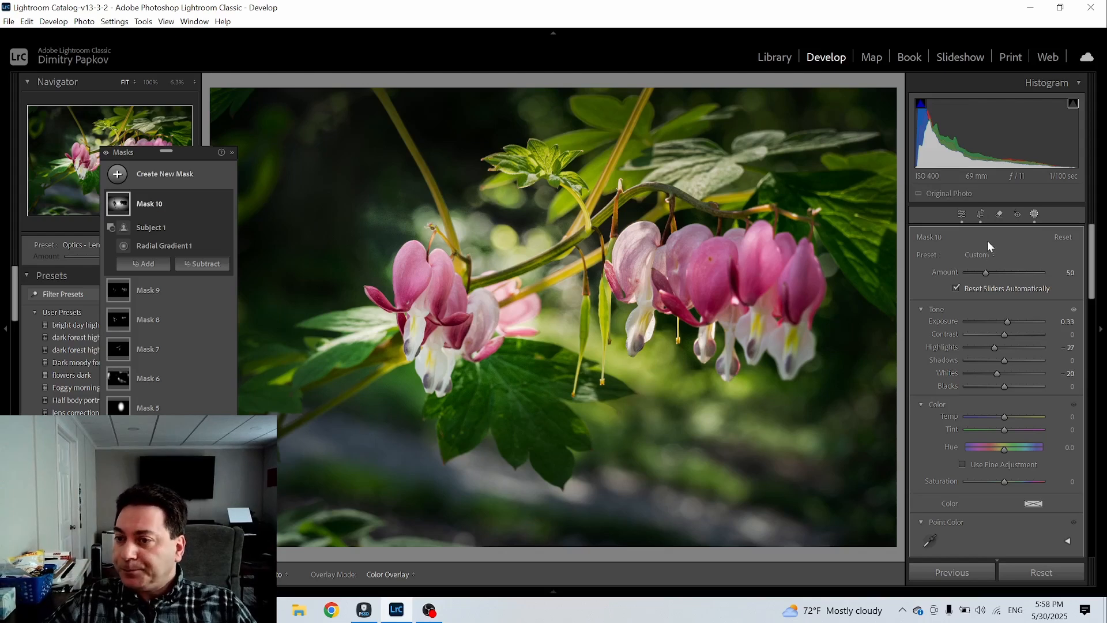
click(962, 215)
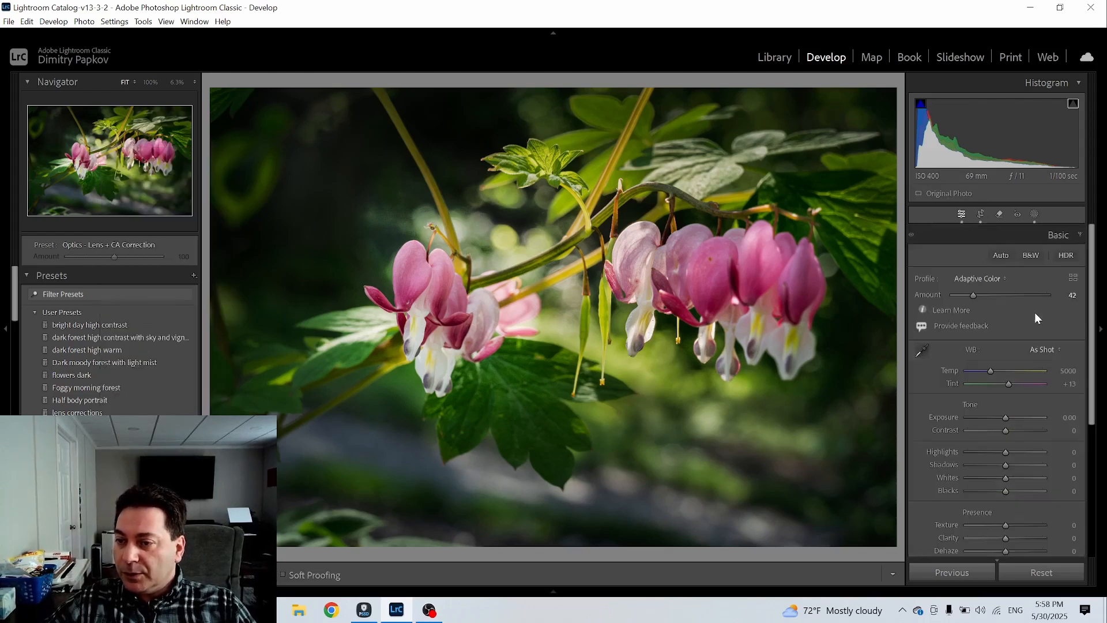
- In the Color Mixer, set luminance to magenta −6, red −3, orange −13 and green −10, trying aqua at −100 and resetting it
scroll(1038, 326, down, 5)
click(1071, 410)
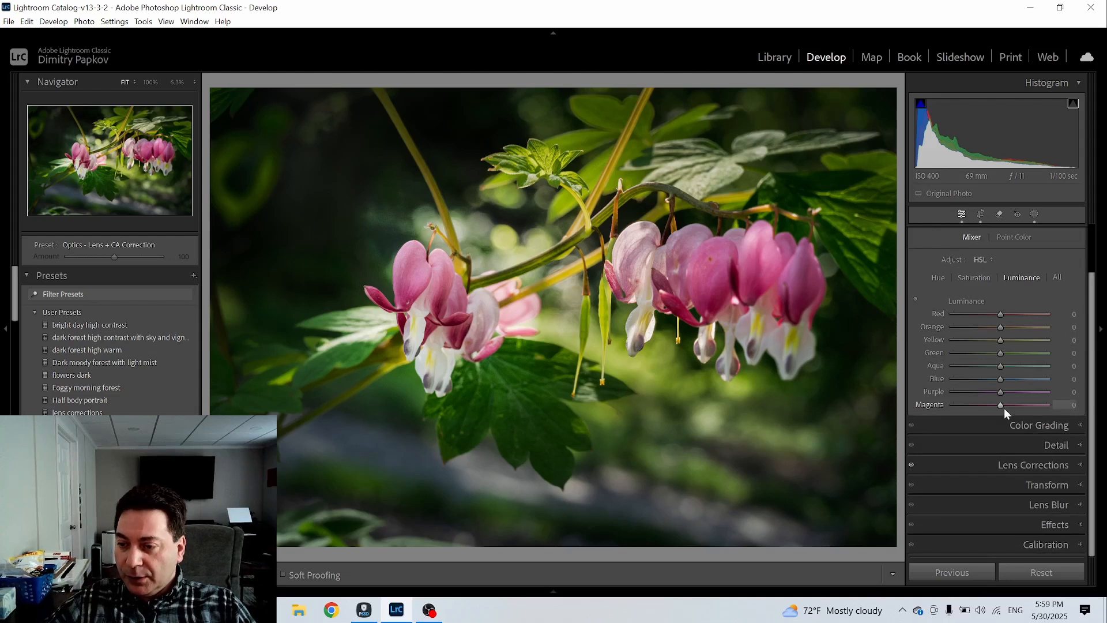
mouse_move(999, 406)
mouse_down()
mouse_move(1071, 407)
mouse_move(863, 421)
mouse_move(1099, 426)
mouse_move(990, 421)
mouse_move(1000, 419)
mouse_up()
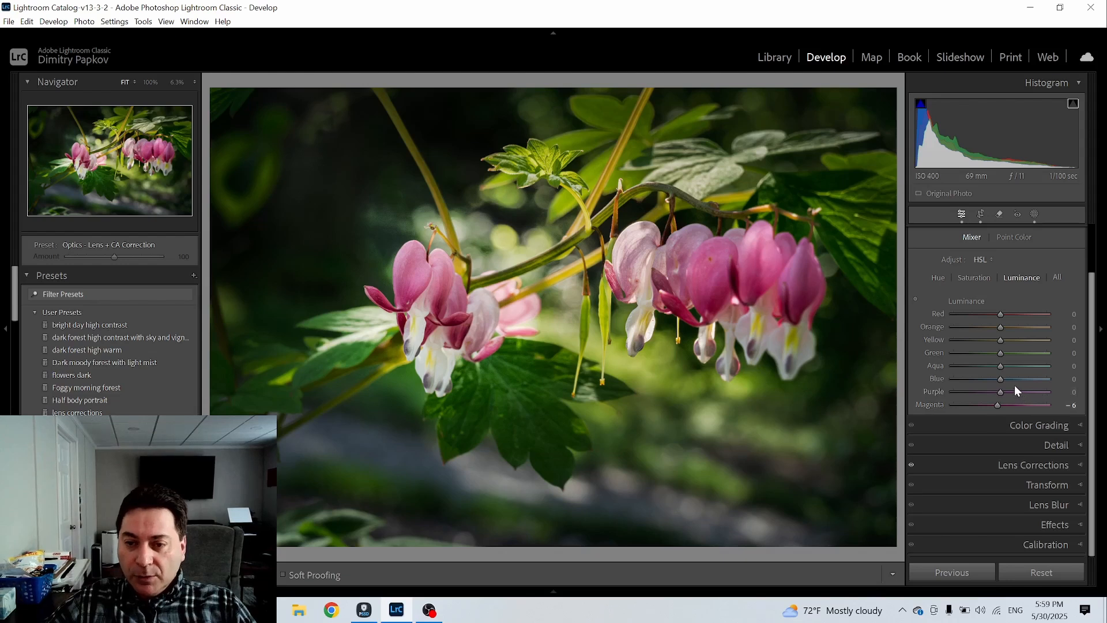
drag(1003, 313, 995, 351)
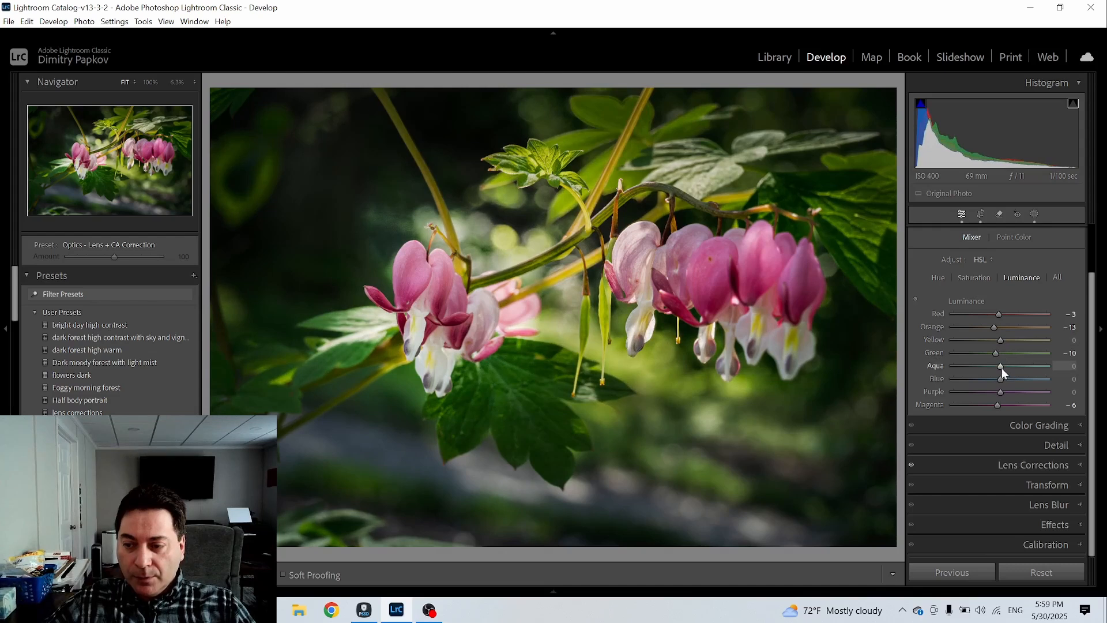
drag(999, 364, 940, 377)
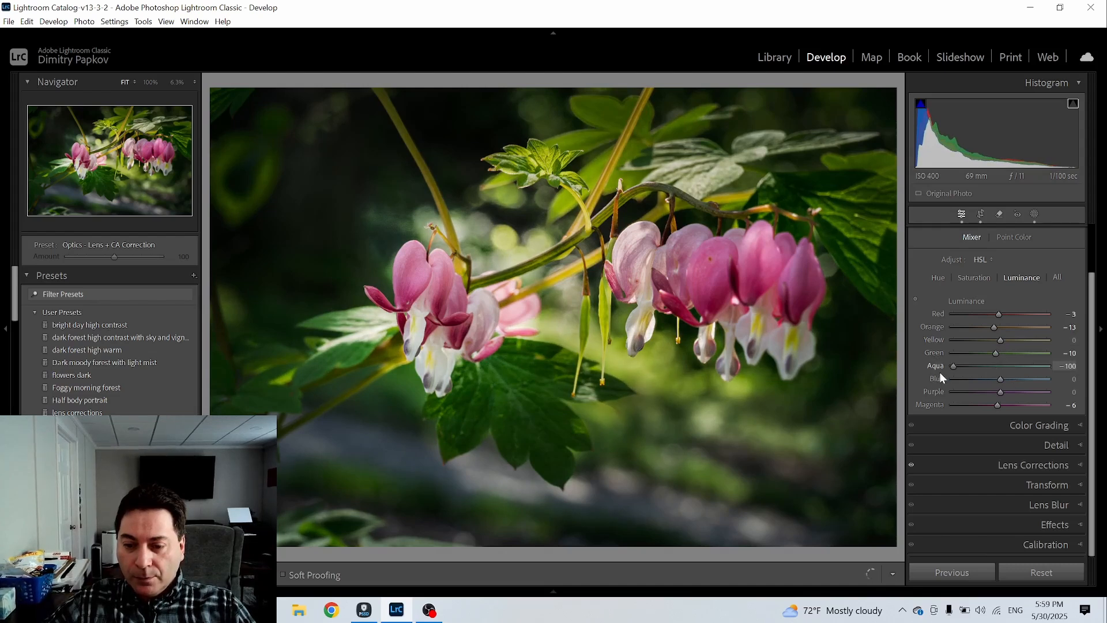
double_click(935, 366)
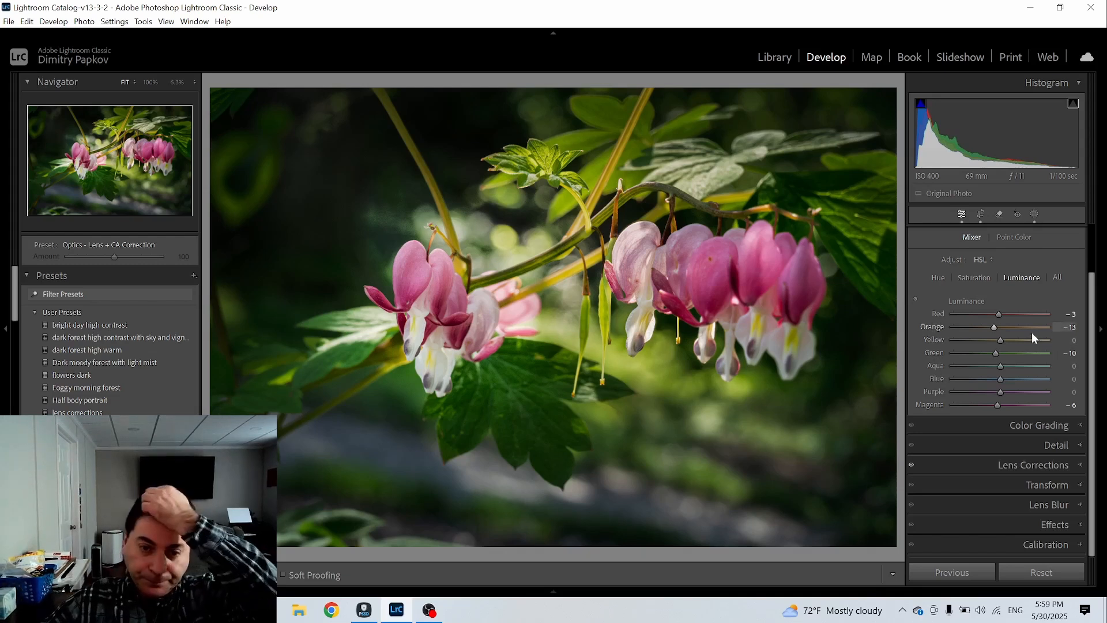
- Raise the Color Mixer saturation to magenta +4, red +10, orange +10 and yellow +9
click(981, 279)
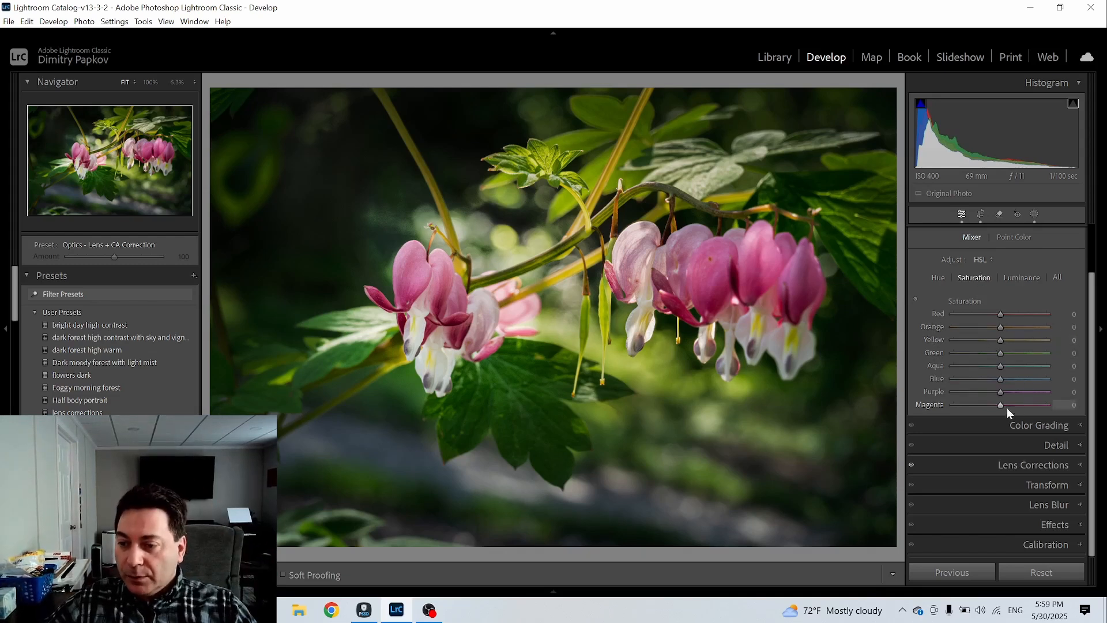
drag(999, 405, 1001, 409)
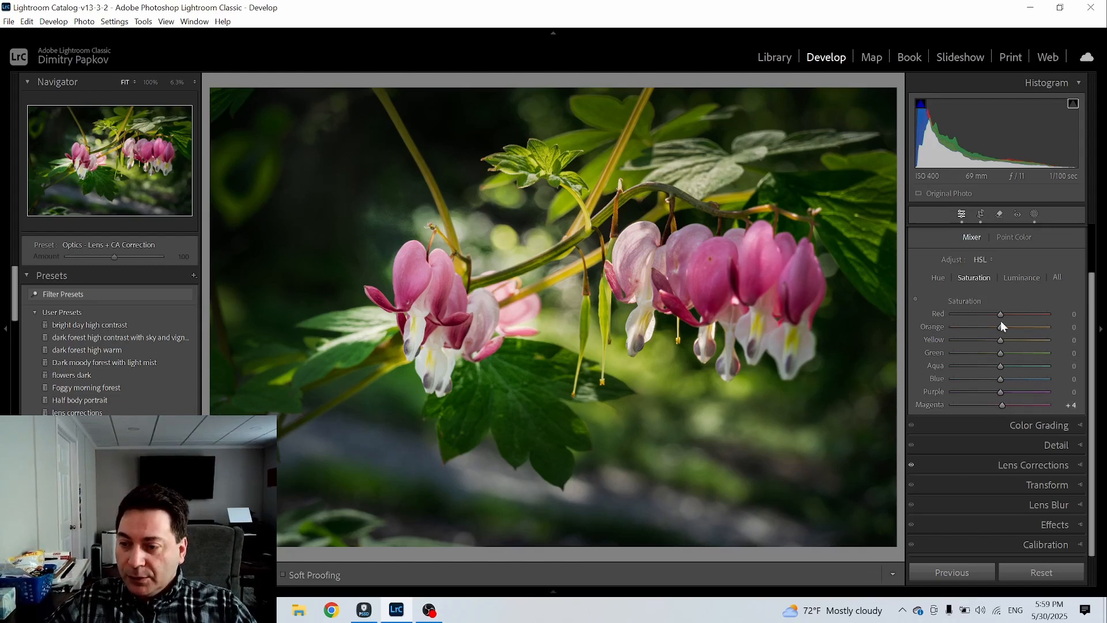
drag(1001, 315, 1001, 342)
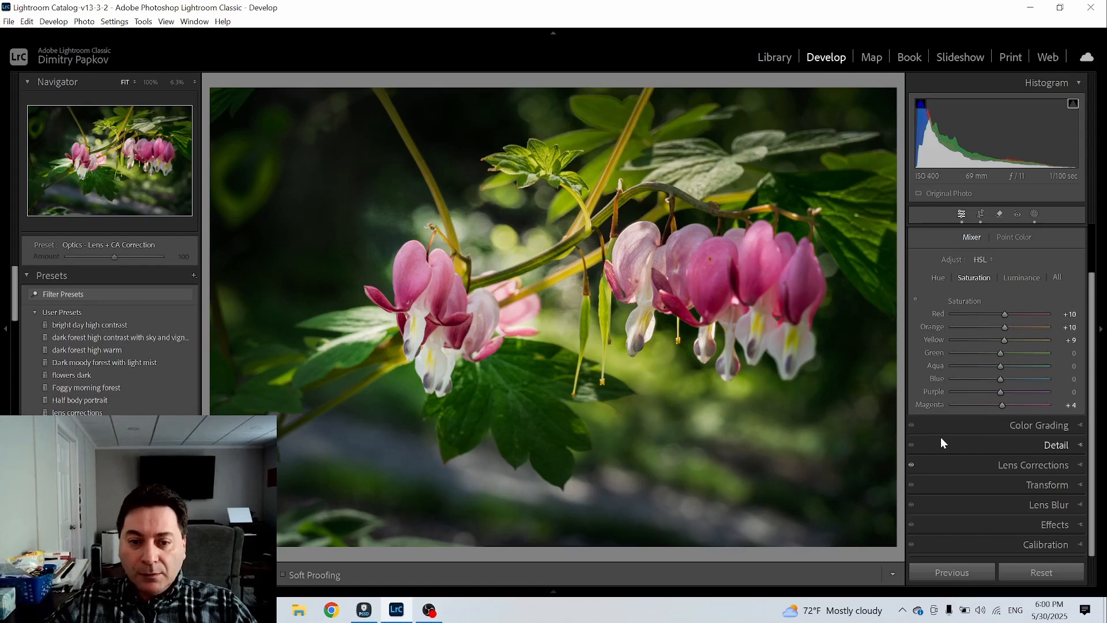
- Crop the photo slightly tighter from the lower-left corner and apply the crop
key(r)
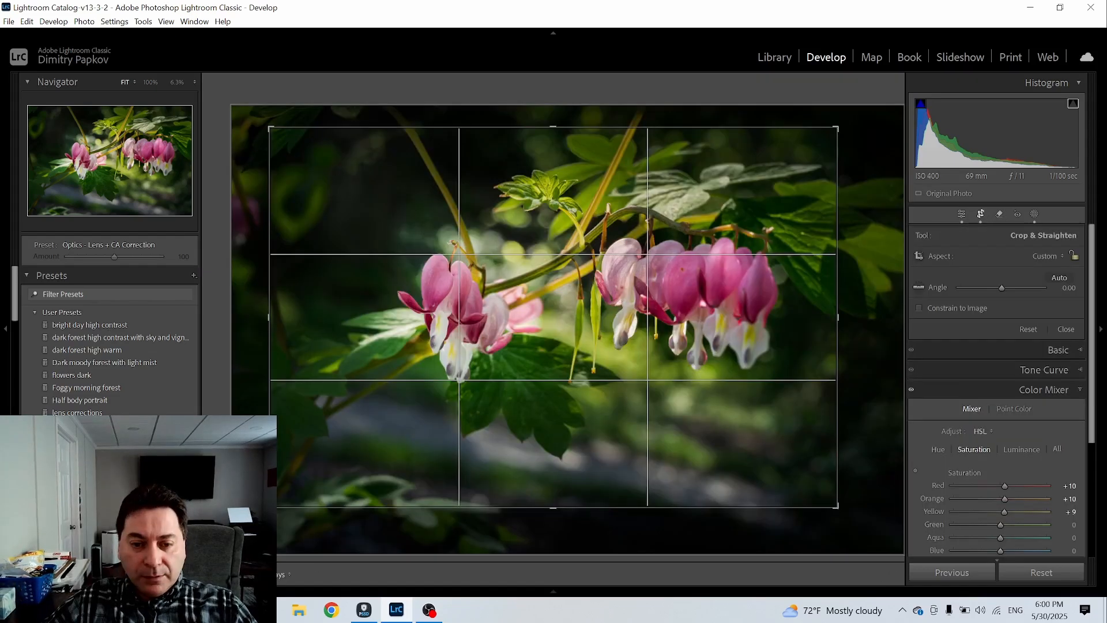
drag(269, 506, 298, 493)
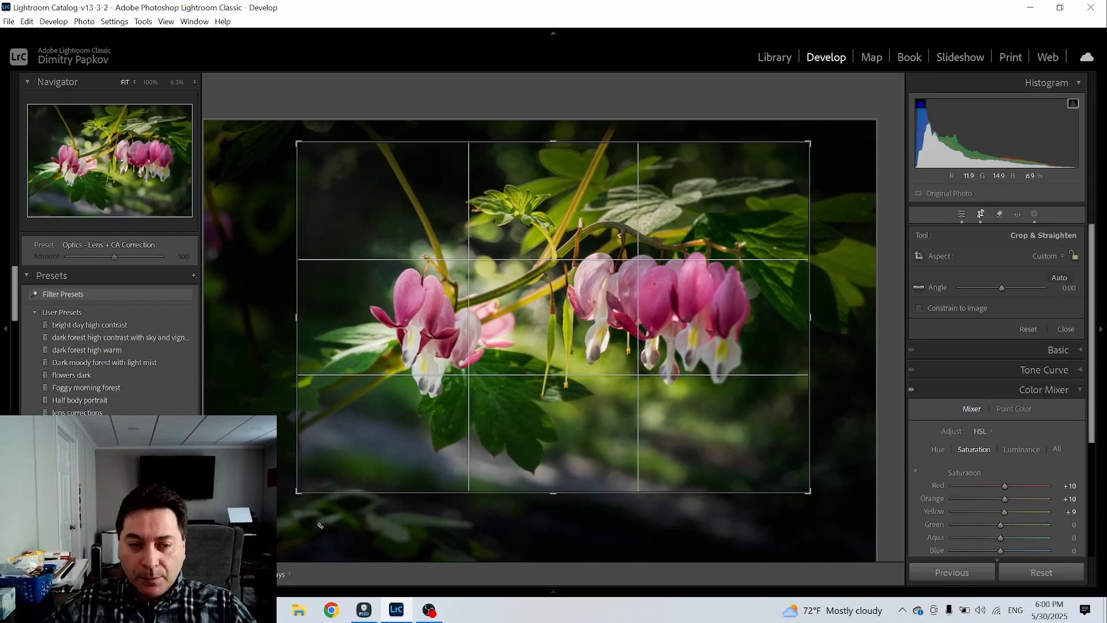
click(985, 217)
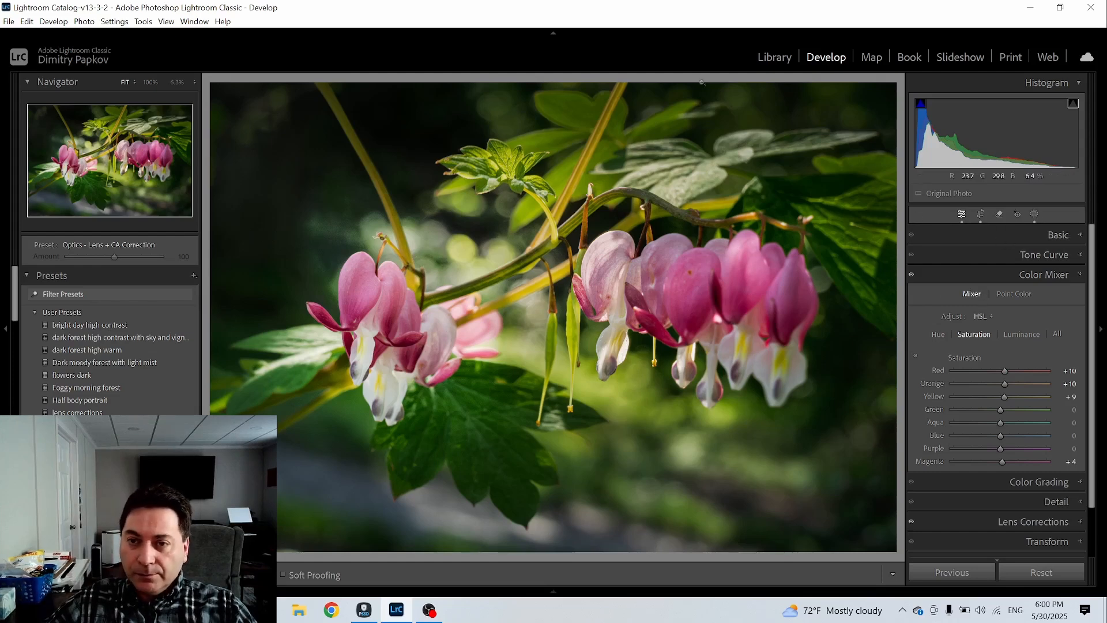
- Return to the Library and open the edited flower photo in Adobe Photoshop 2025
click(769, 57)
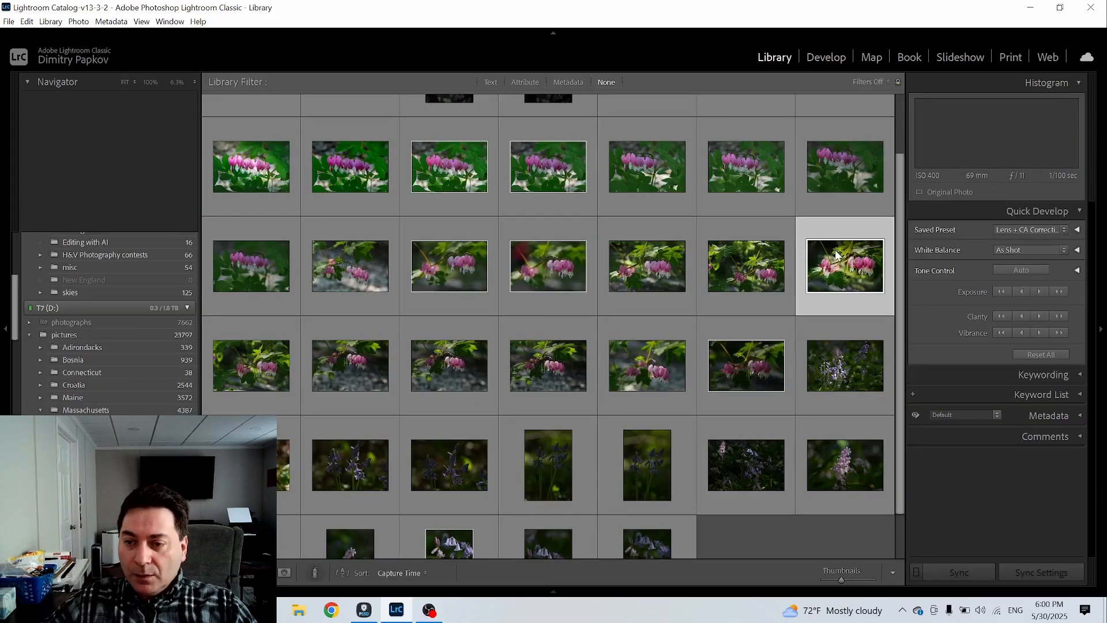
right_click(837, 252)
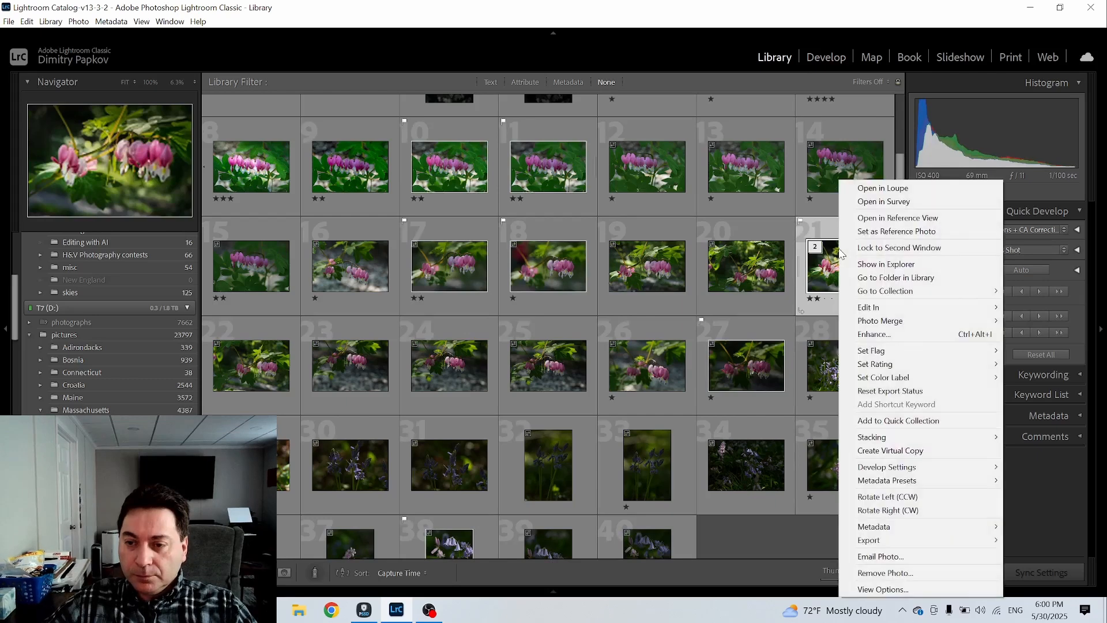
mouse_move(870, 307)
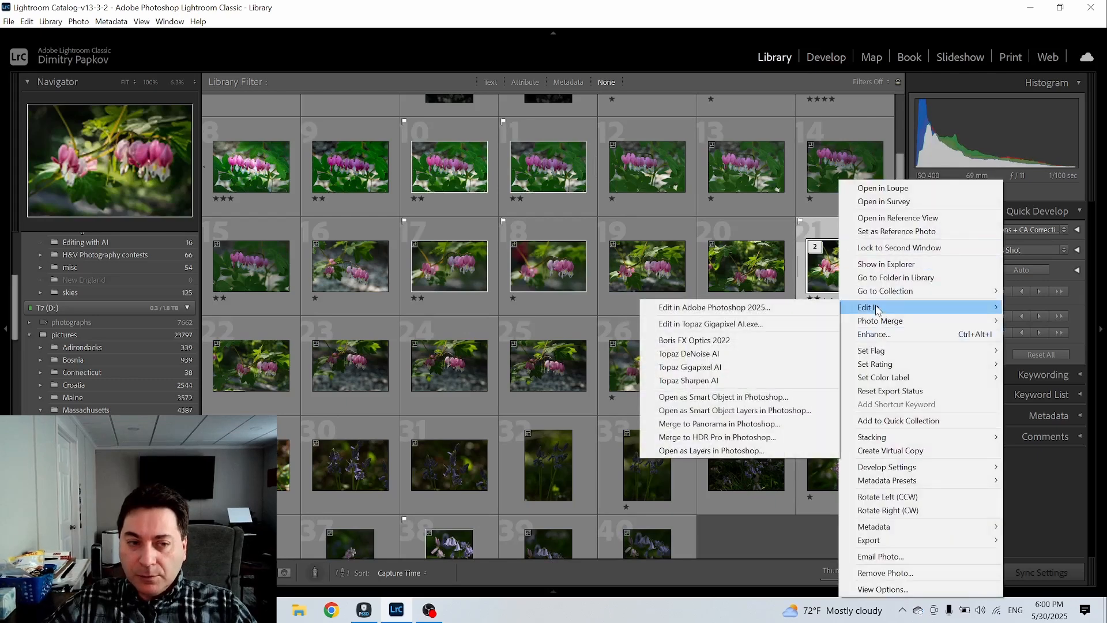
click(766, 309)
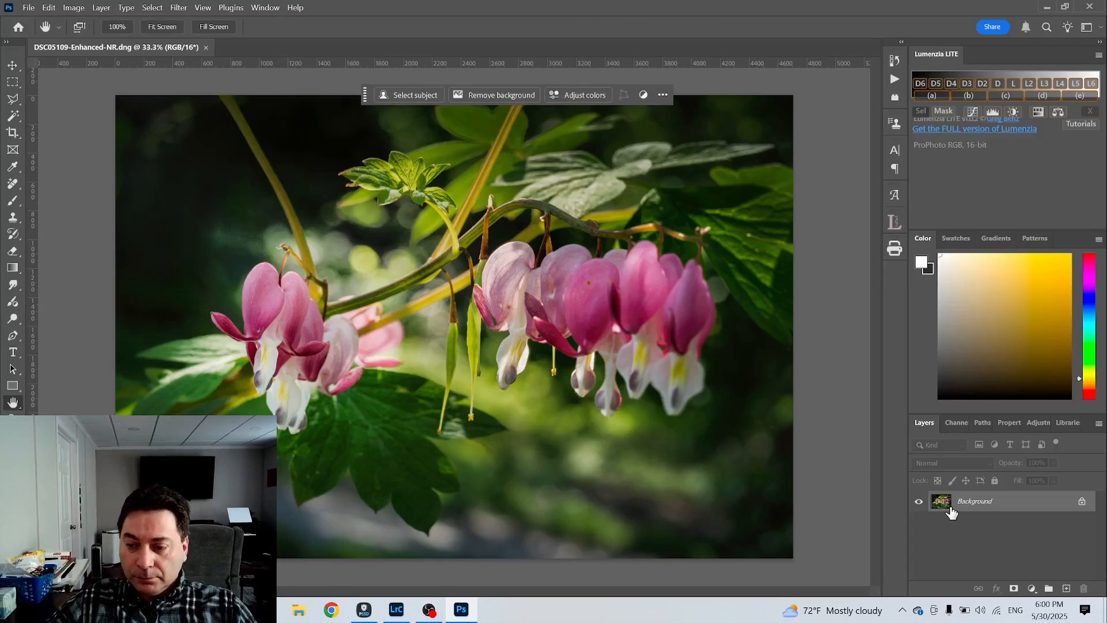
- Duplicate the Background layer as Background copy and move the contextual task bar off the photo
right_click(961, 502)
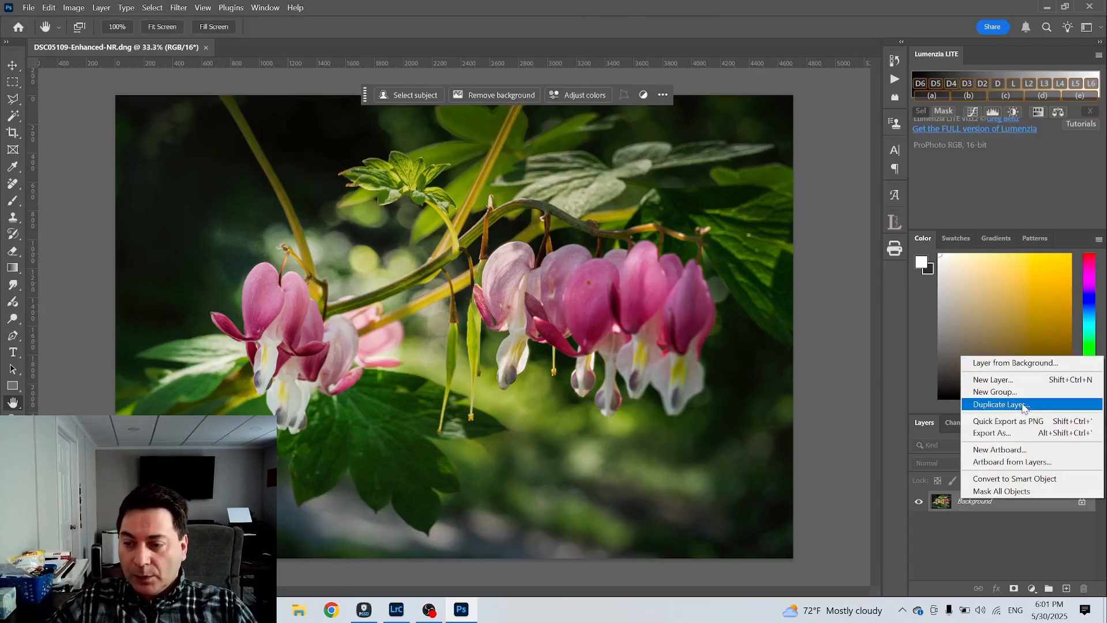
click(1015, 405)
click(522, 114)
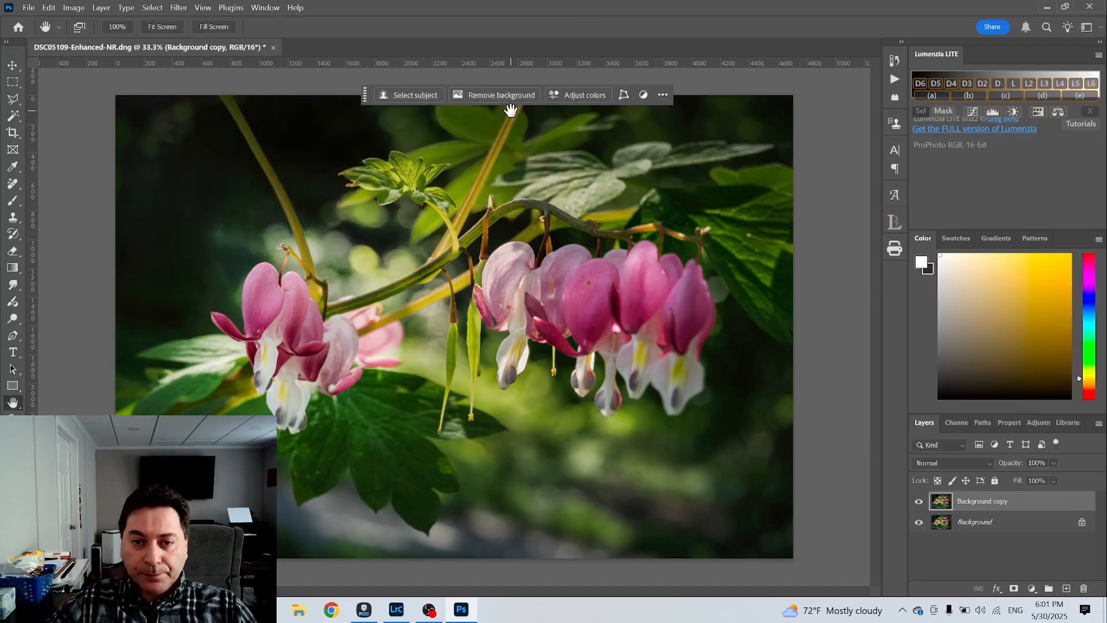
drag(363, 94, 517, 38)
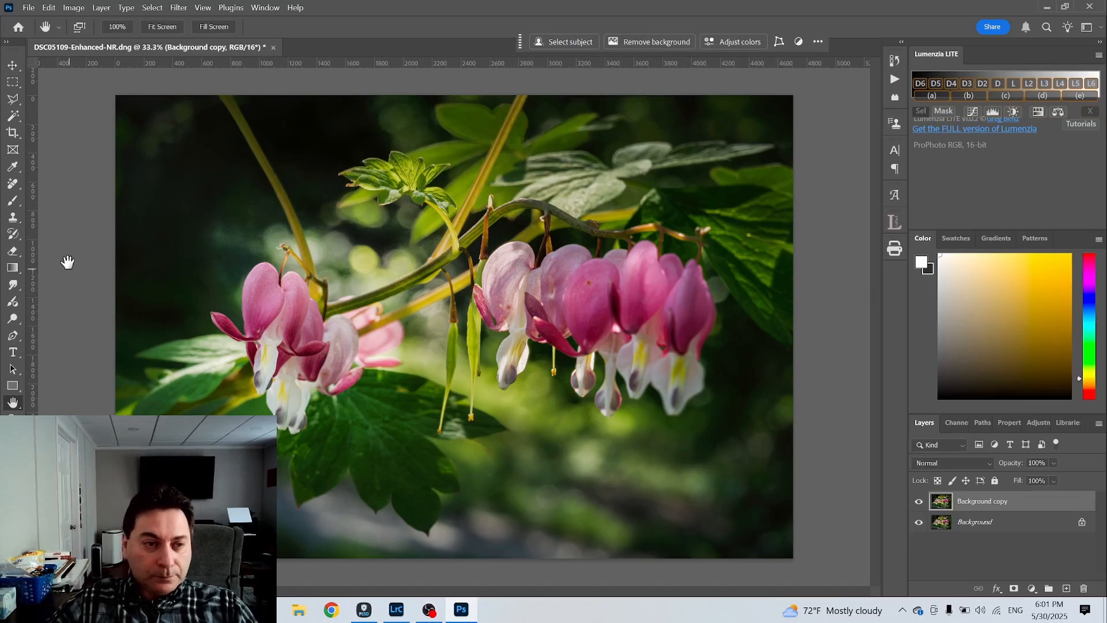
- Switch to the Remove tool and enlarge its brush to size 200
click(13, 184)
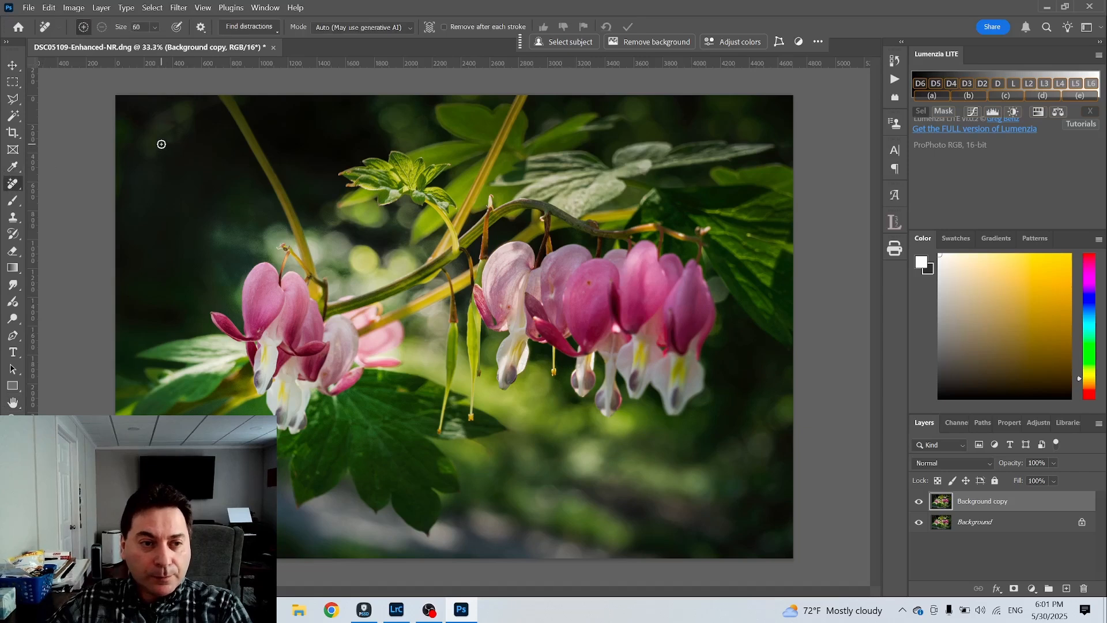
key(bracketright)
key(bracketright)
key(bracketright)
key(bracketright)
key(bracketright)
key(bracketright)
key(bracketright)
key(bracketright)
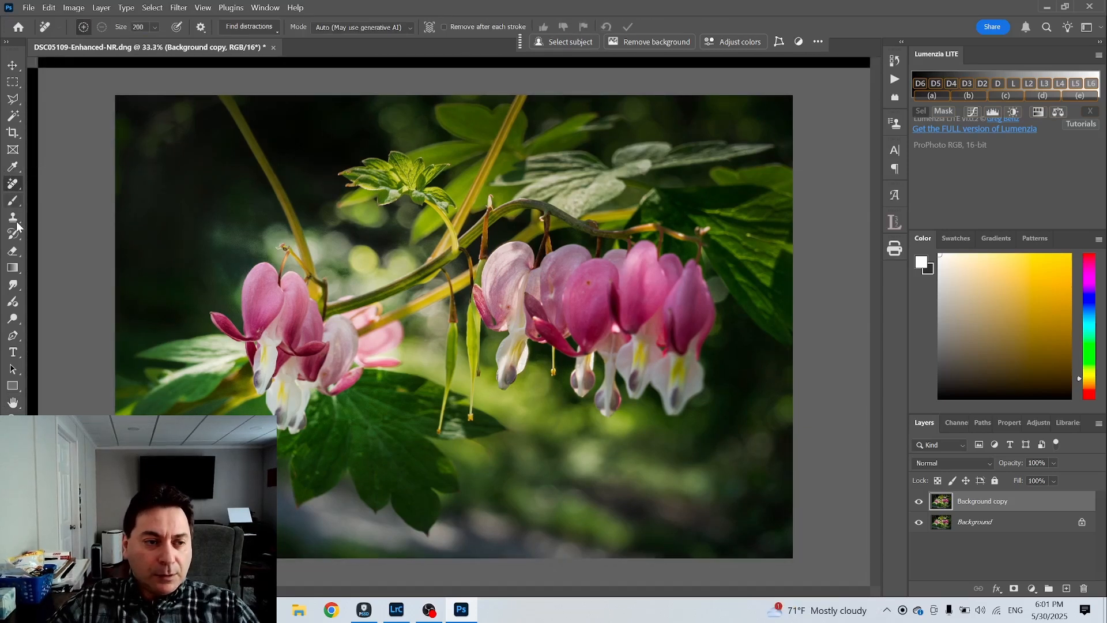
- Switch to the Clone Stamp tool and enlarge its brush to size 400
click(15, 220)
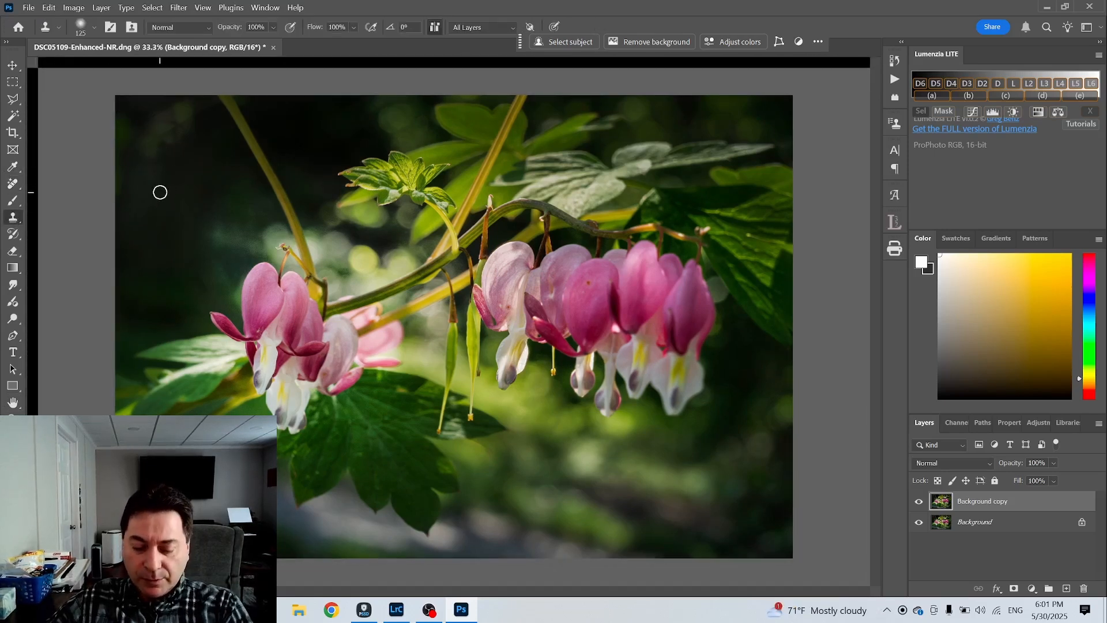
key(bracketright)
key(bracketright)
key(bracketright)
key(bracketright)
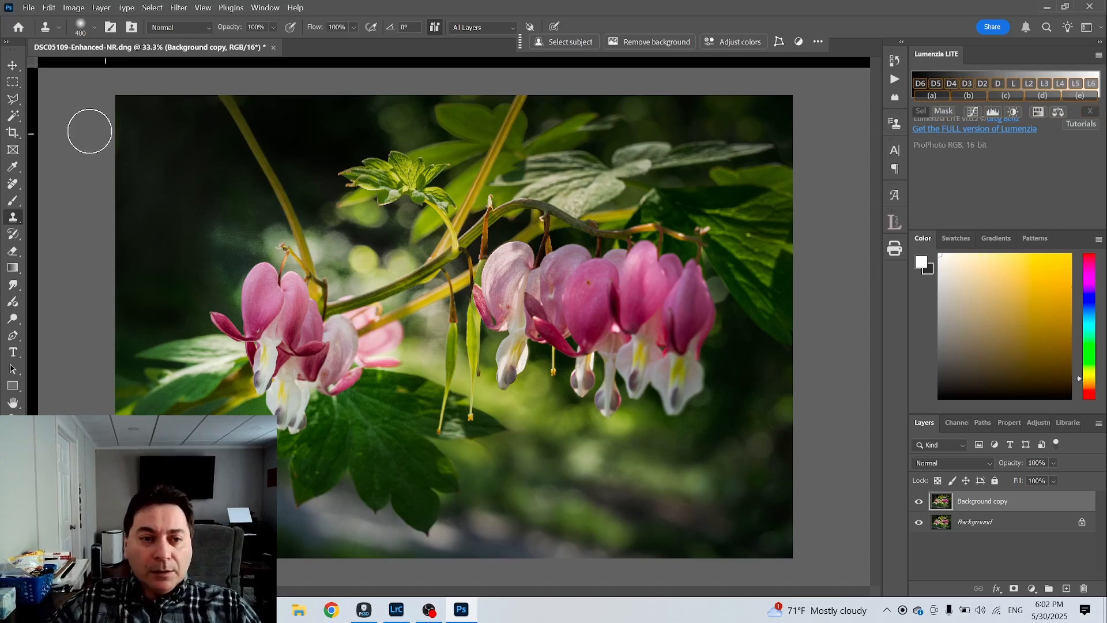
- Try to erase the long stem above the photo's left flower cluster with the Remove tool
click(12, 184)
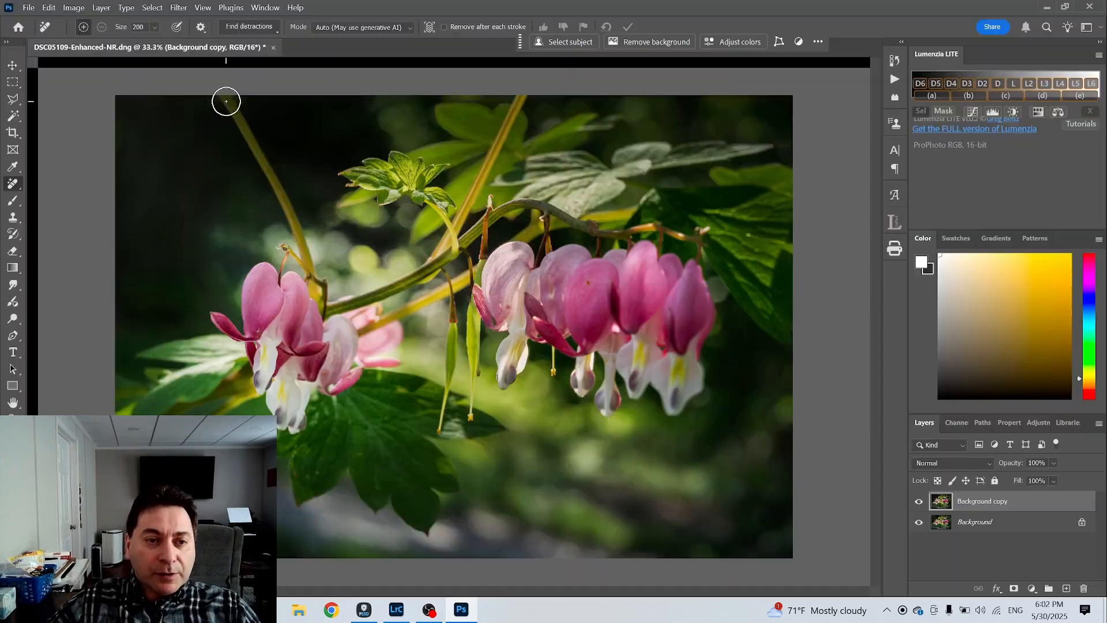
drag(225, 99, 293, 235)
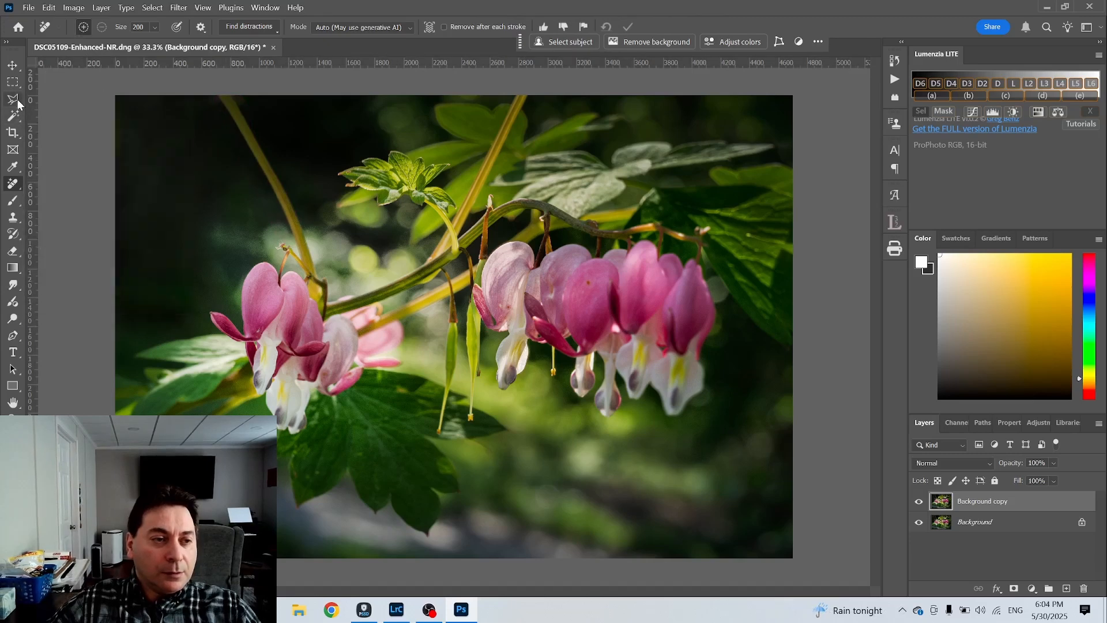
- Outline the long stem above the left flower cluster with a Polygonal Lasso selection reaching past the photo's upper edge
click(12, 99)
click(299, 256)
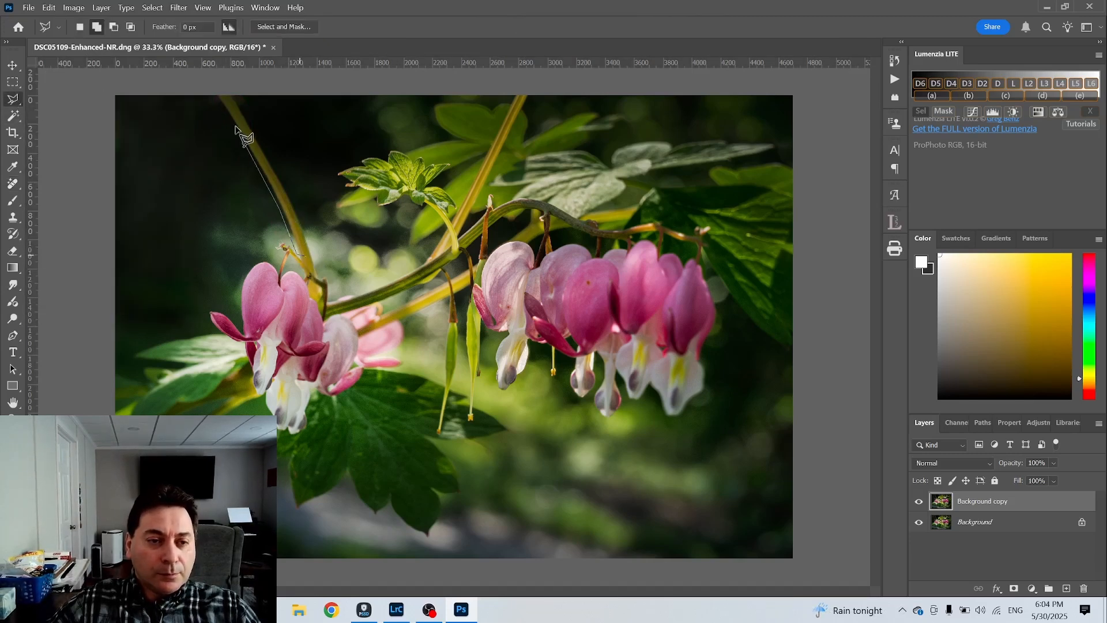
click(212, 82)
click(243, 90)
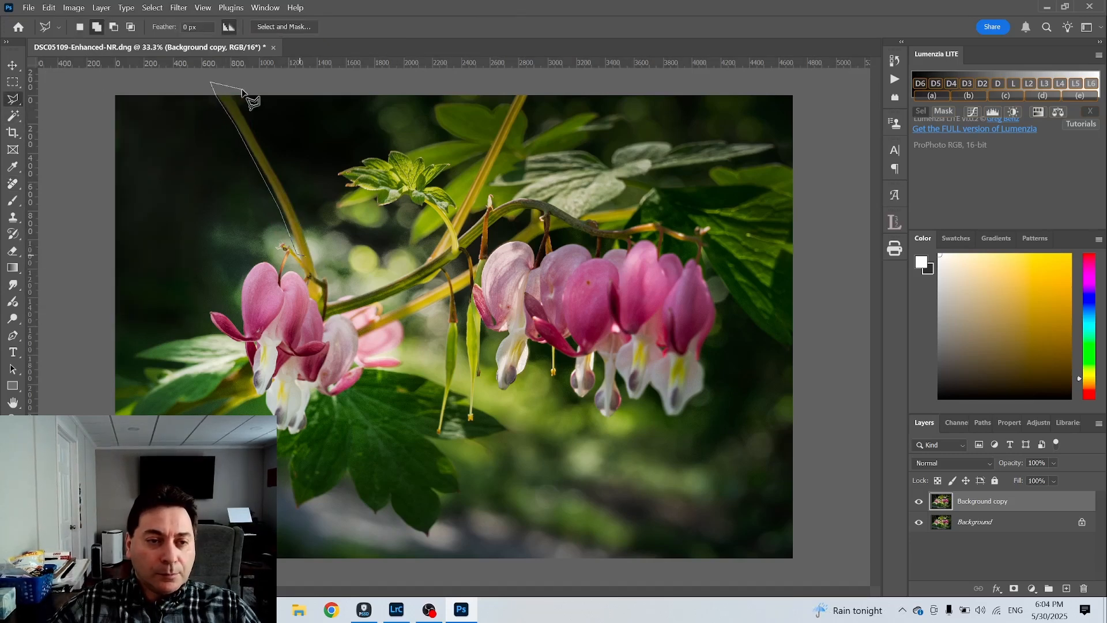
click(301, 263)
- Replace the selected stem with a Content-Aware Fill and clear the selection
click(695, 42)
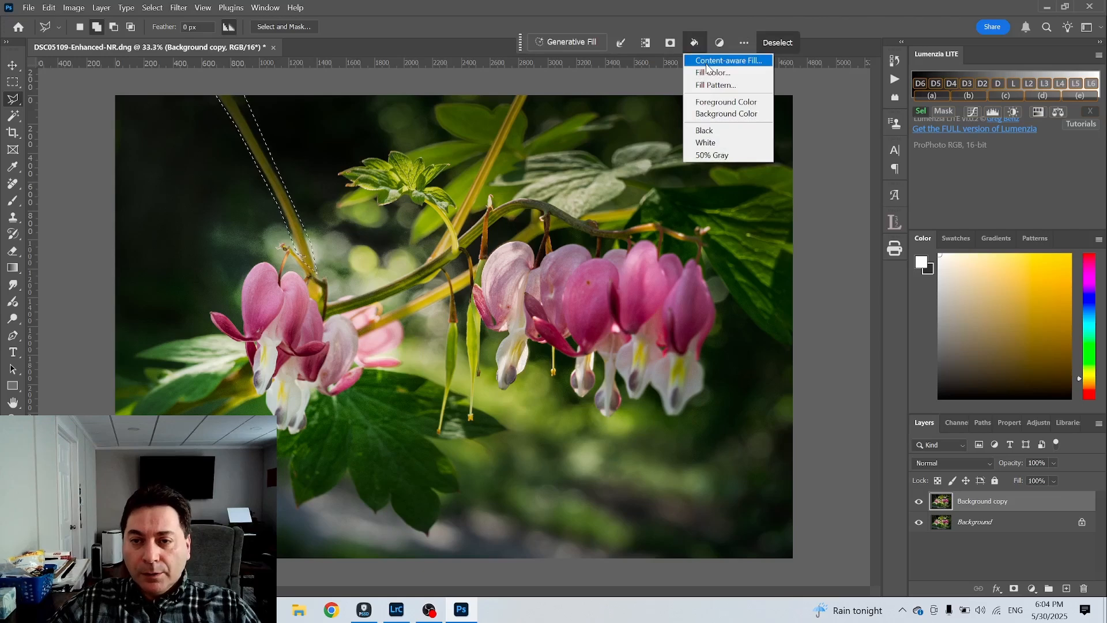
click(728, 61)
click(791, 109)
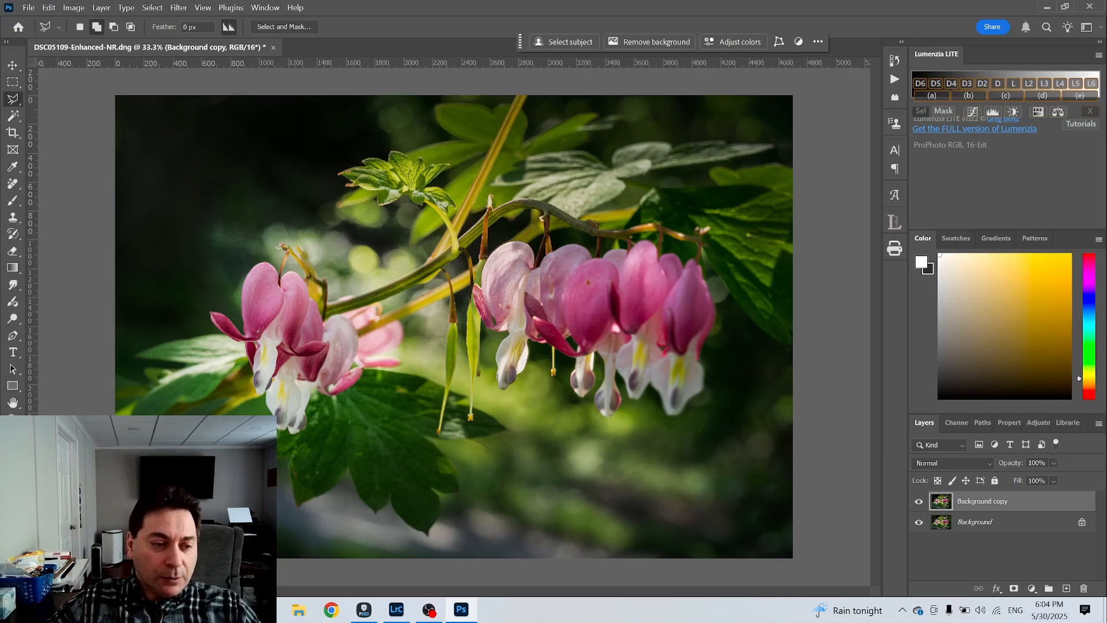
- Erase the leftover stem stub above the left flower cluster with the Remove tool at size 125
click(12, 419)
click(316, 256)
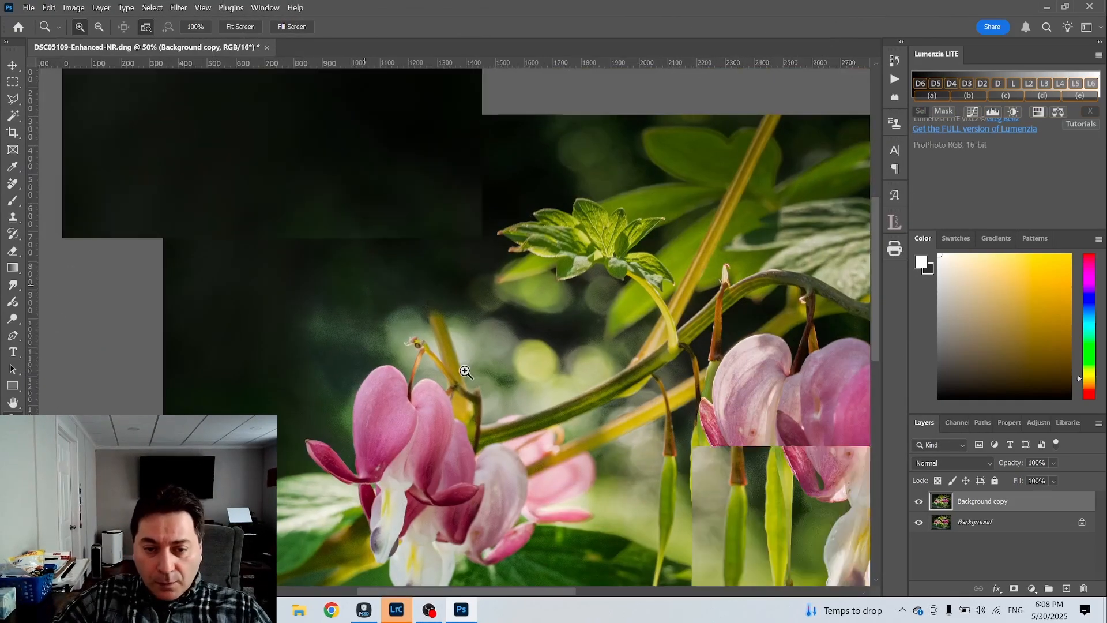
click(465, 372)
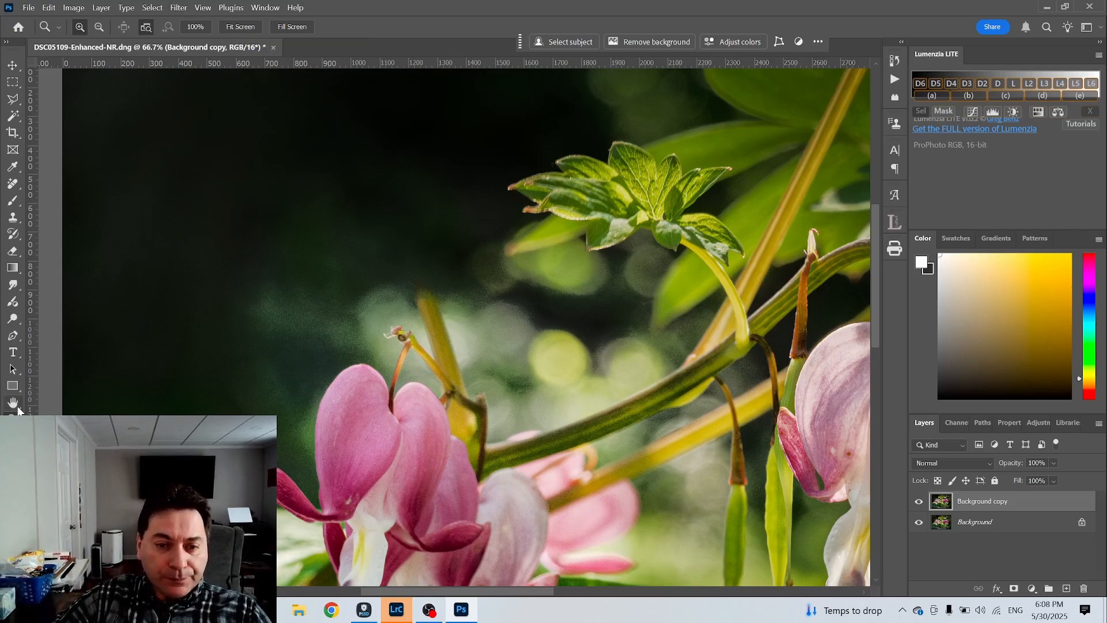
key(j)
drag(431, 293, 465, 375)
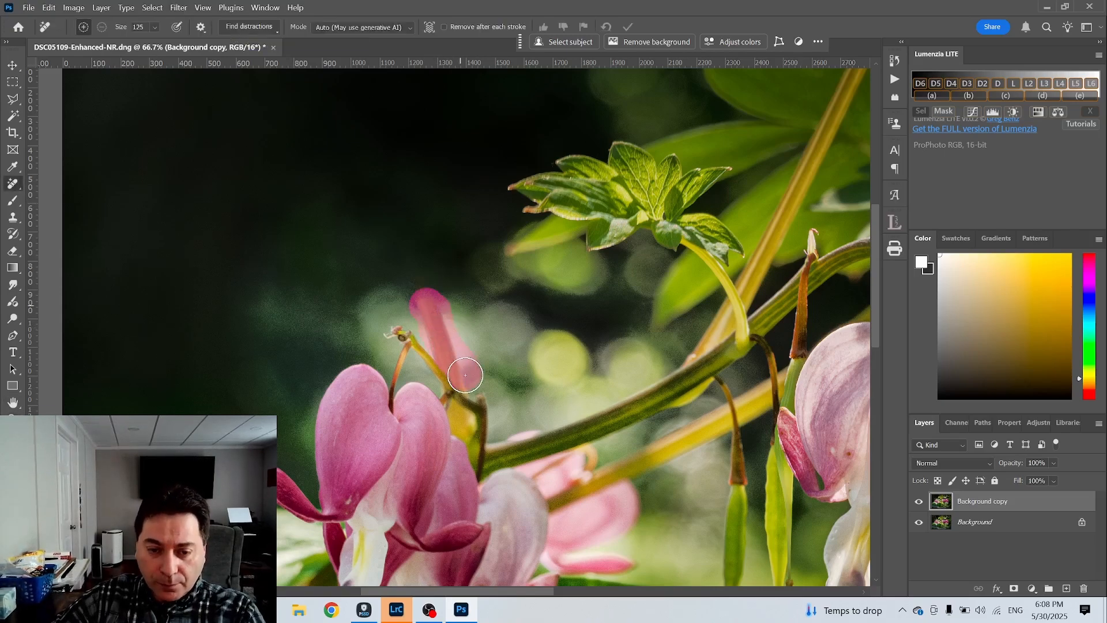
click(629, 28)
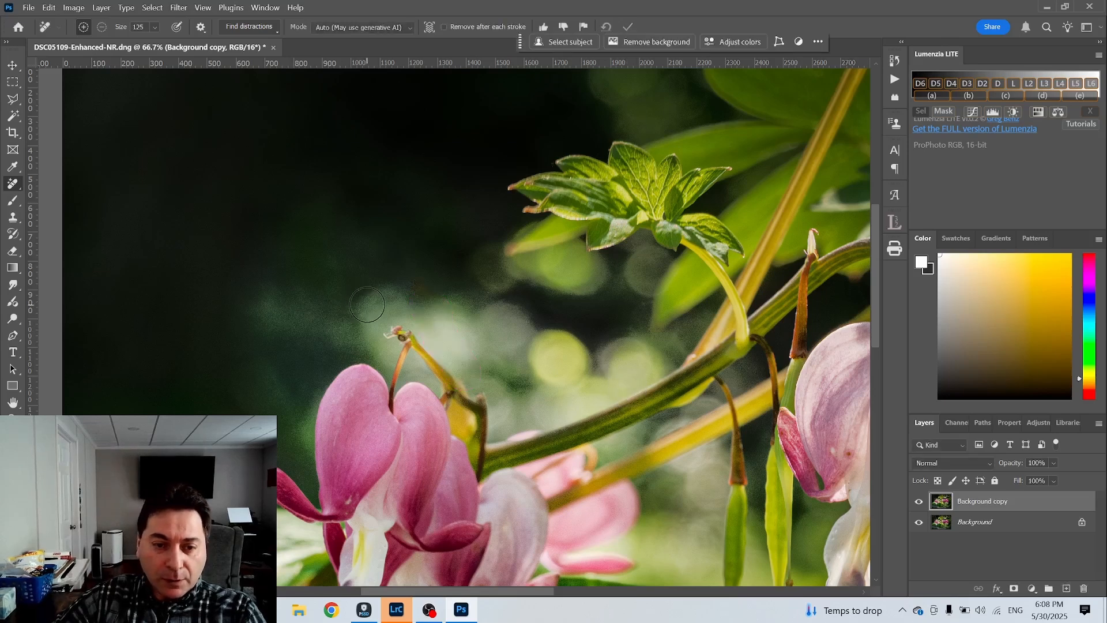
- Clean up the uneven background patches above the left flower cluster with the Remove tool
mouse_move(367, 305)
mouse_down()
mouse_move(380, 292)
mouse_move(415, 292)
mouse_move(507, 309)
mouse_move(492, 311)
mouse_up()
drag(325, 302, 258, 300)
click(628, 27)
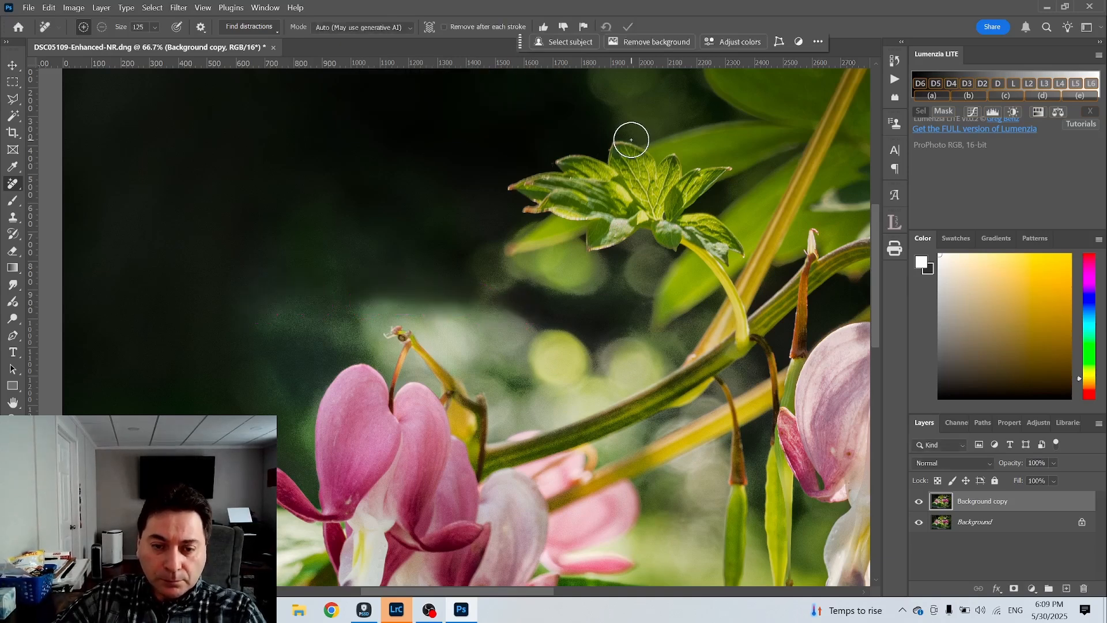
mouse_move(300, 320)
mouse_down()
mouse_move(271, 309)
mouse_move(291, 323)
mouse_up()
key(Escape)
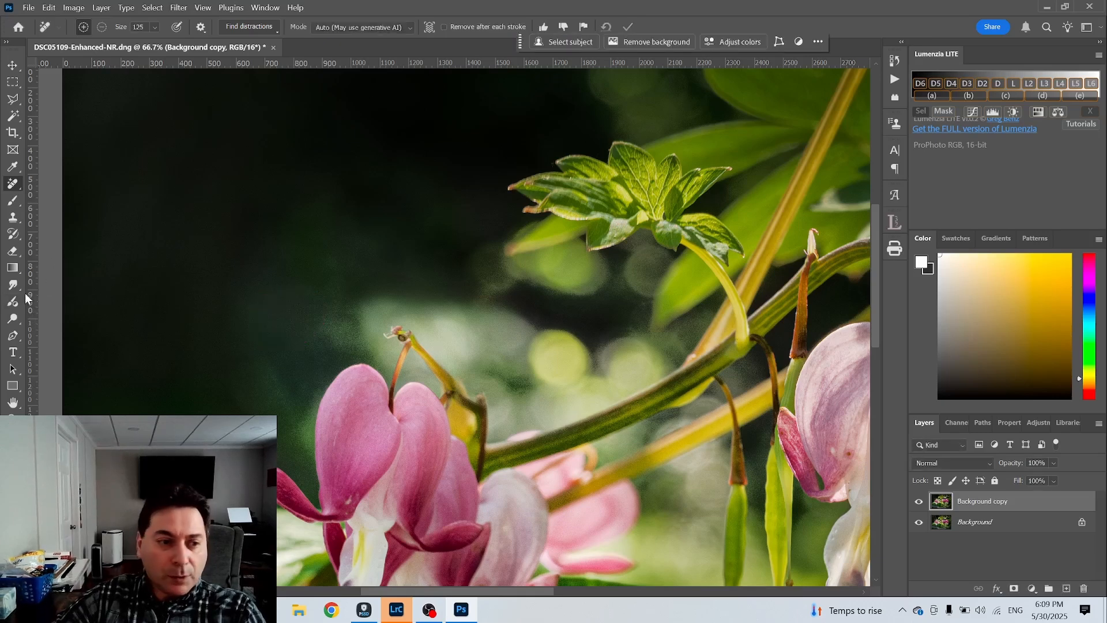
- Erase the yellow stem crossing the blurred leaves, from above the main branch to the photo's upper edge, with the Remove tool
click(13, 419)
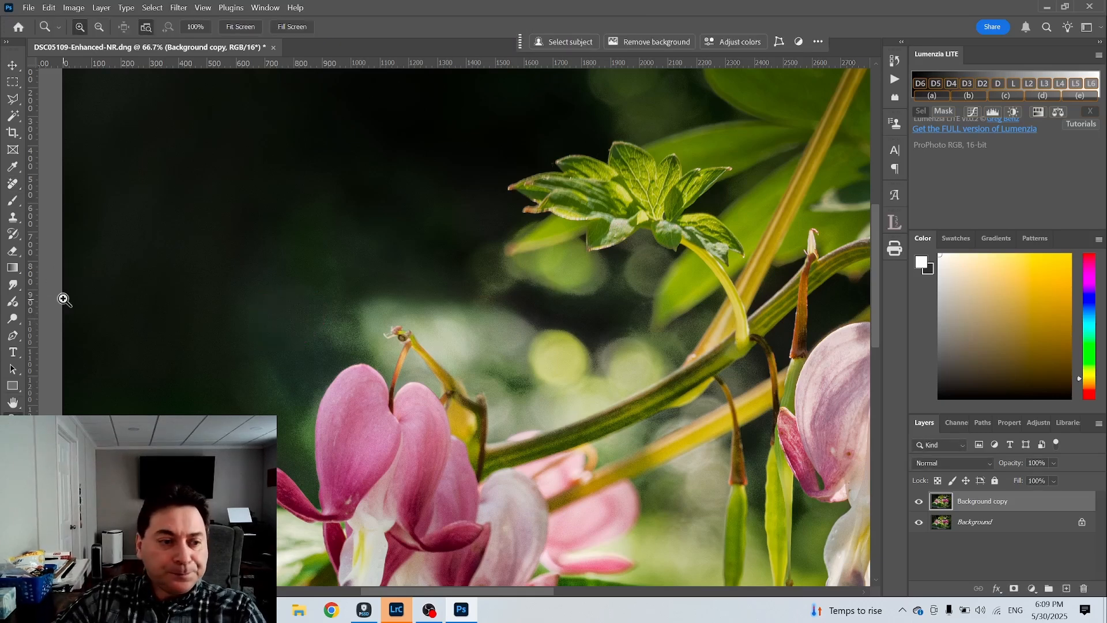
click(14, 402)
drag(558, 254, 295, 339)
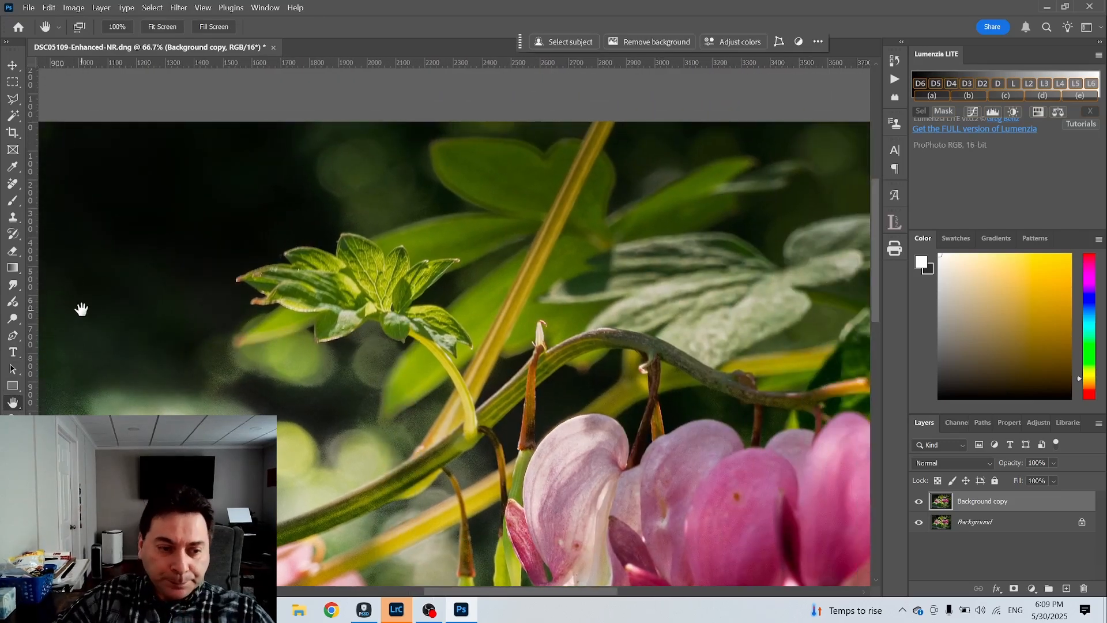
key(j)
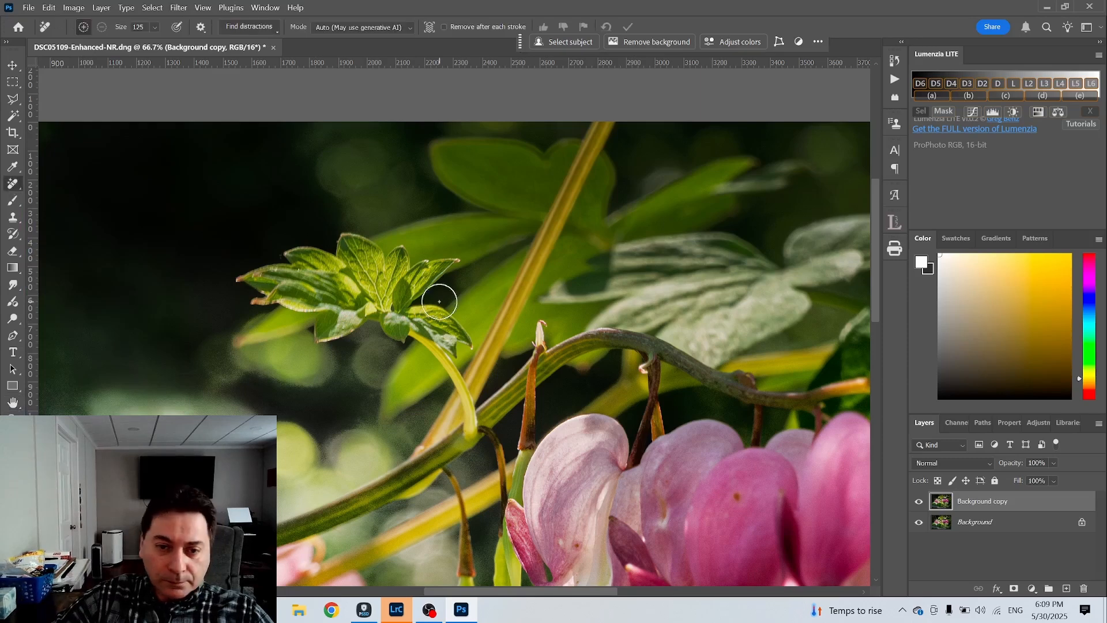
drag(495, 346, 606, 128)
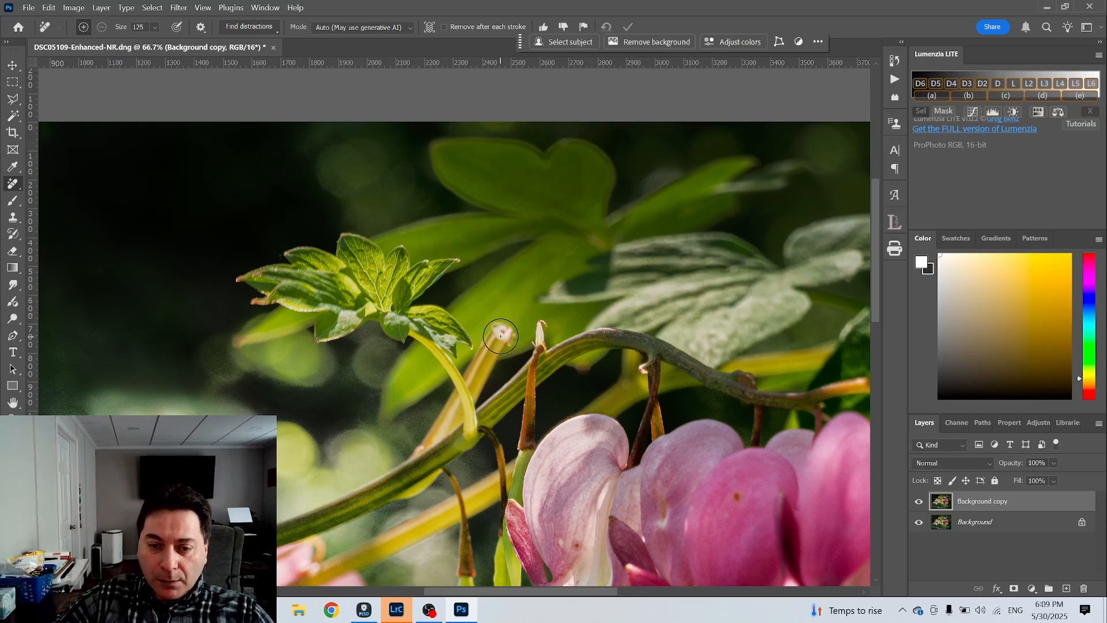
- Erase the yellow stem's remaining lower piece between the leaf sprout and the main branch, including the spot beside the sprout's stalk
drag(495, 342, 475, 377)
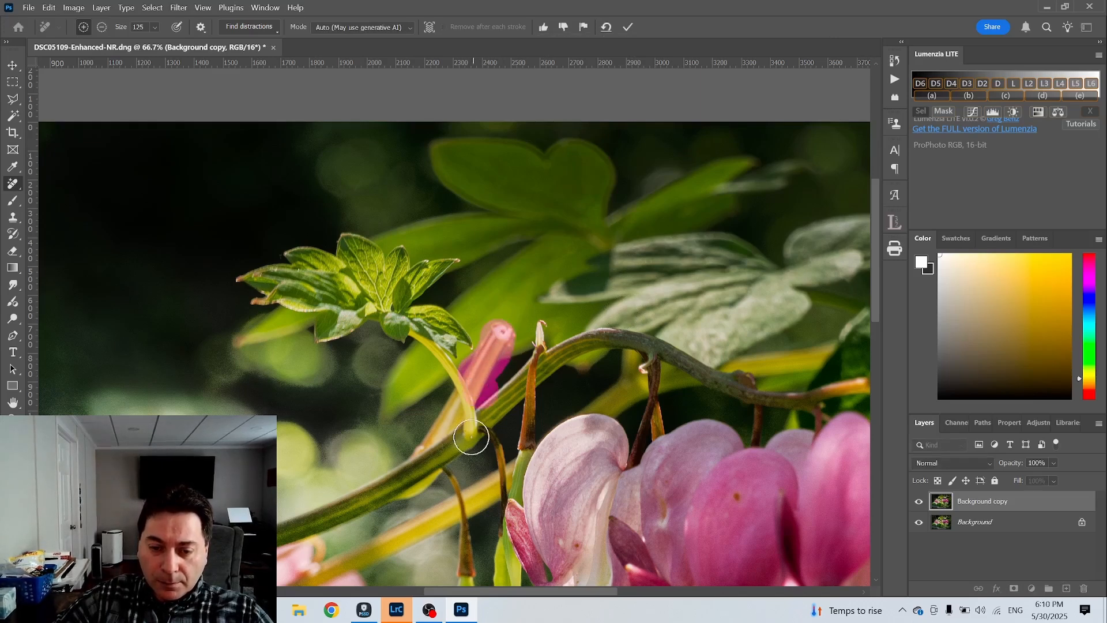
mouse_move(438, 414)
mouse_down()
mouse_move(459, 383)
mouse_move(422, 436)
mouse_move(471, 376)
mouse_up()
click(628, 26)
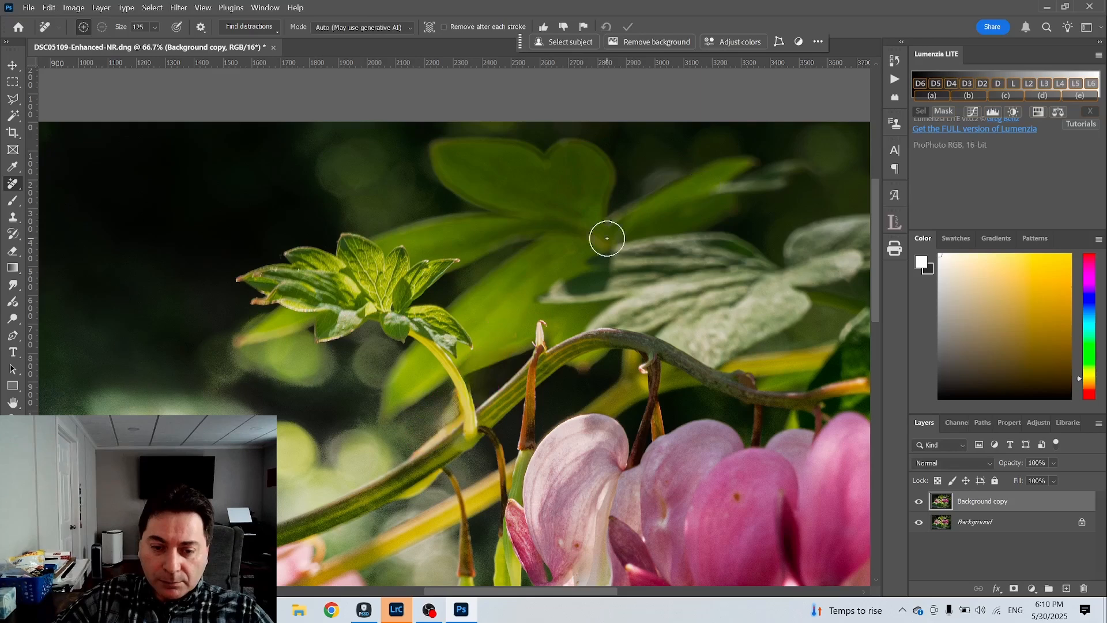
drag(441, 397, 445, 399)
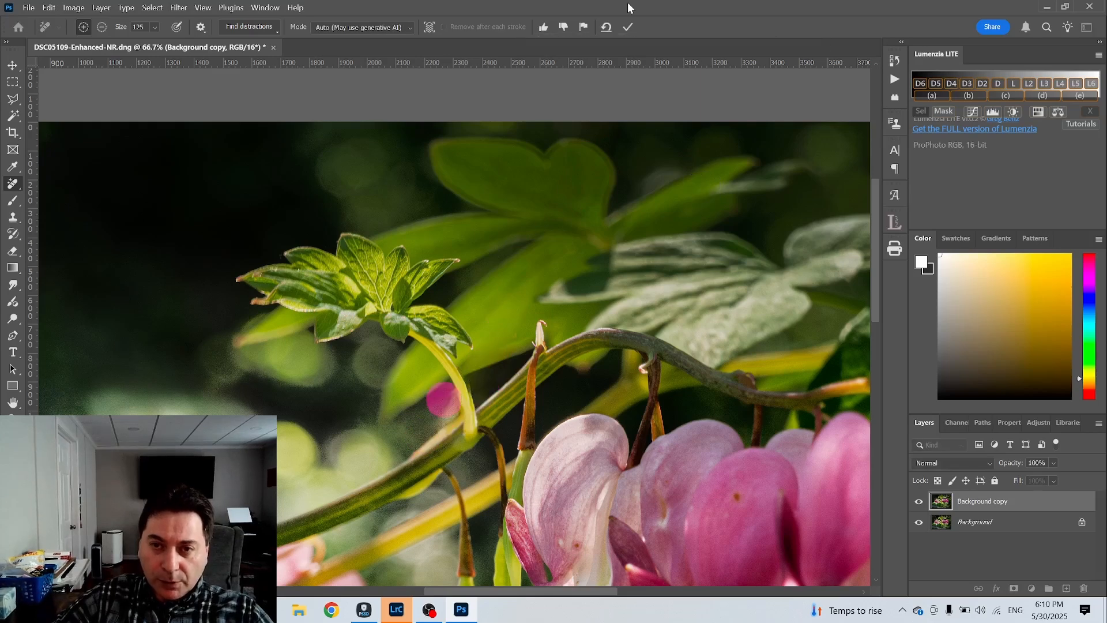
click(629, 27)
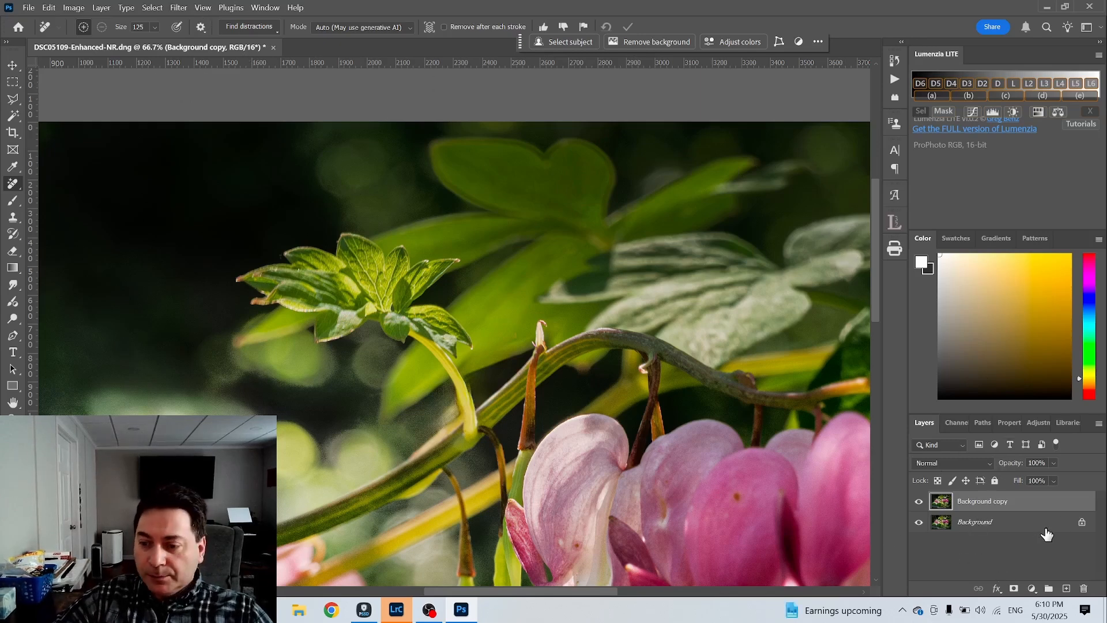
- Duplicate the Background copy layer as Background copy 2
right_click(993, 503)
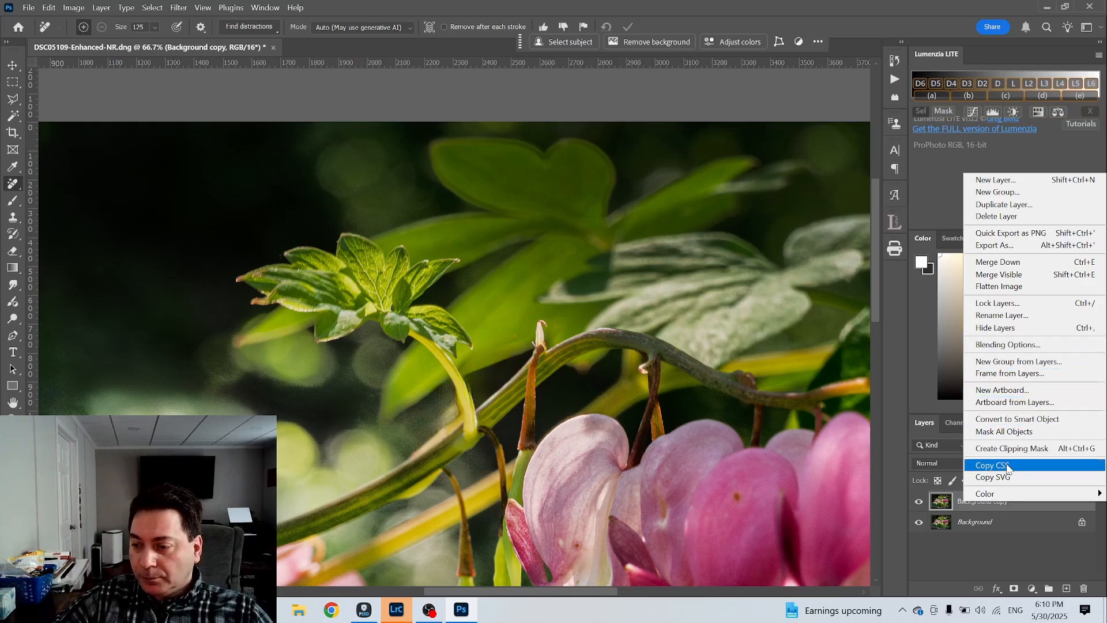
click(1003, 204)
click(522, 115)
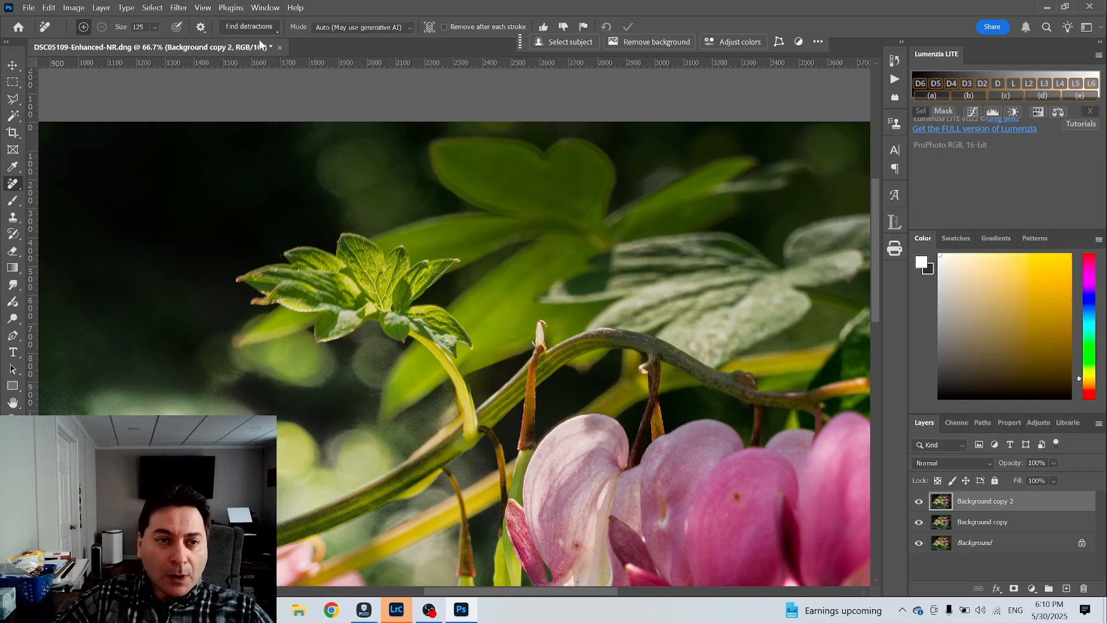
- Apply a Lens Blur with radius 15 to Background copy 2 and hide the result behind a black layer mask
click(178, 7)
mouse_move(205, 152)
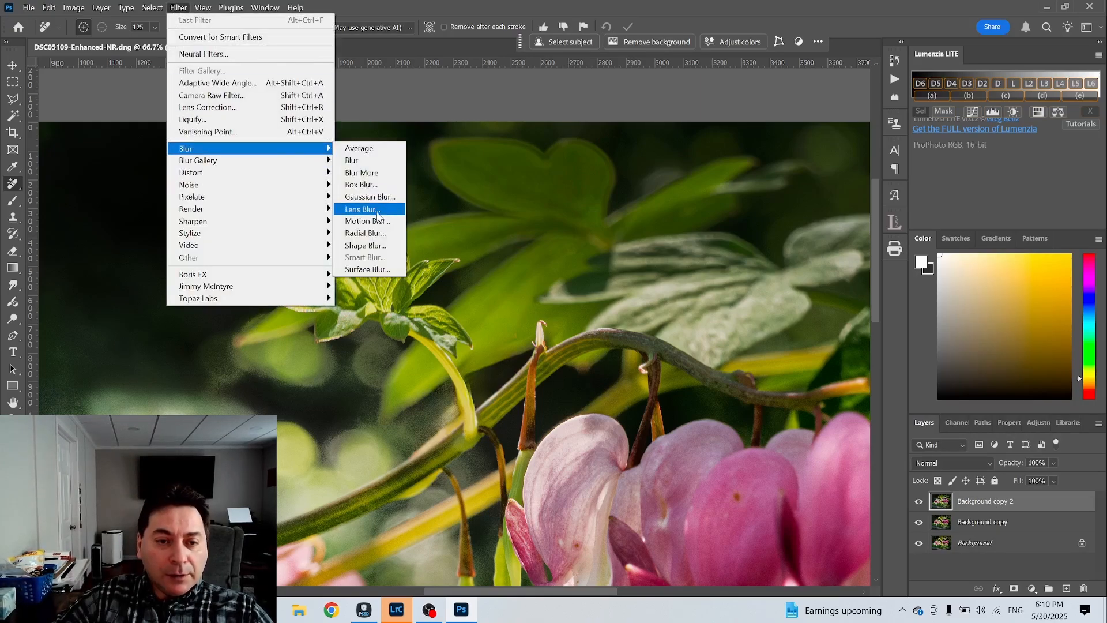
click(378, 210)
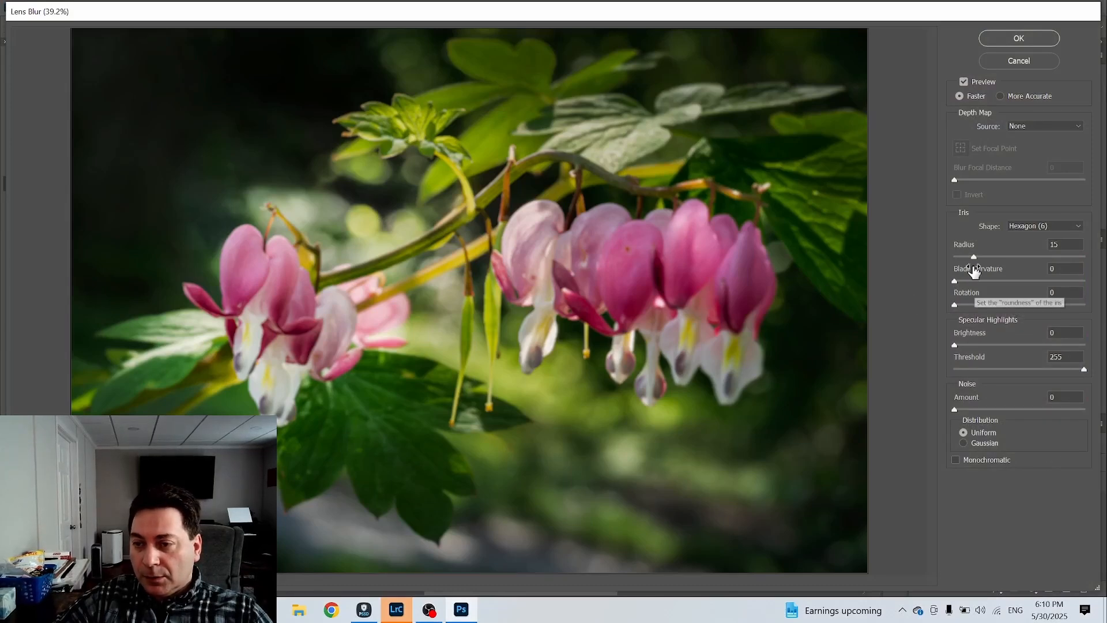
click(1016, 41)
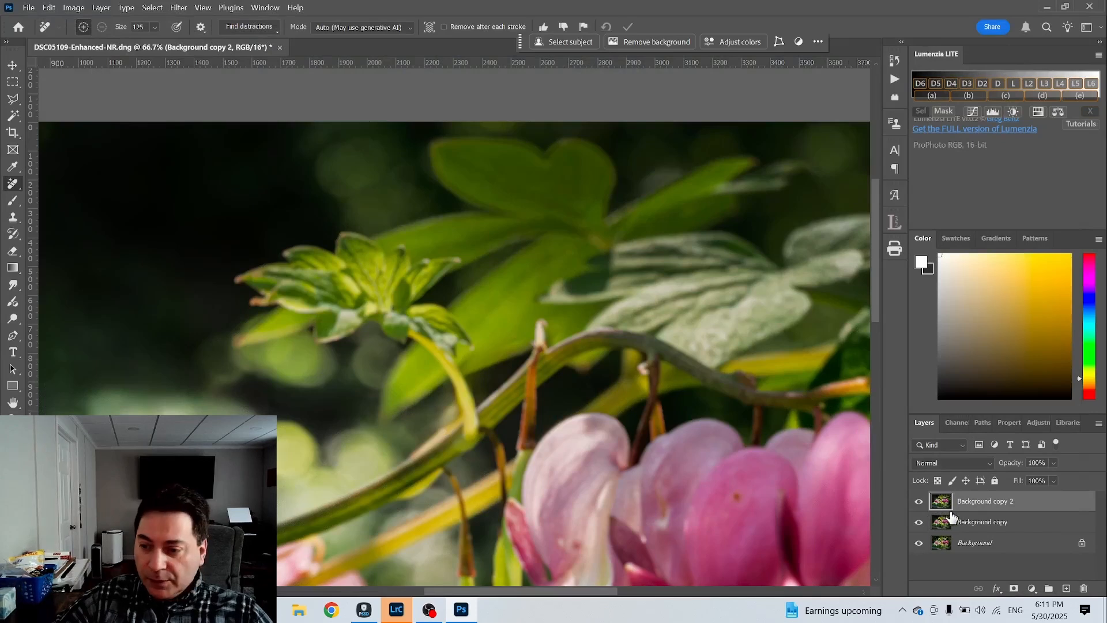
click(1015, 589)
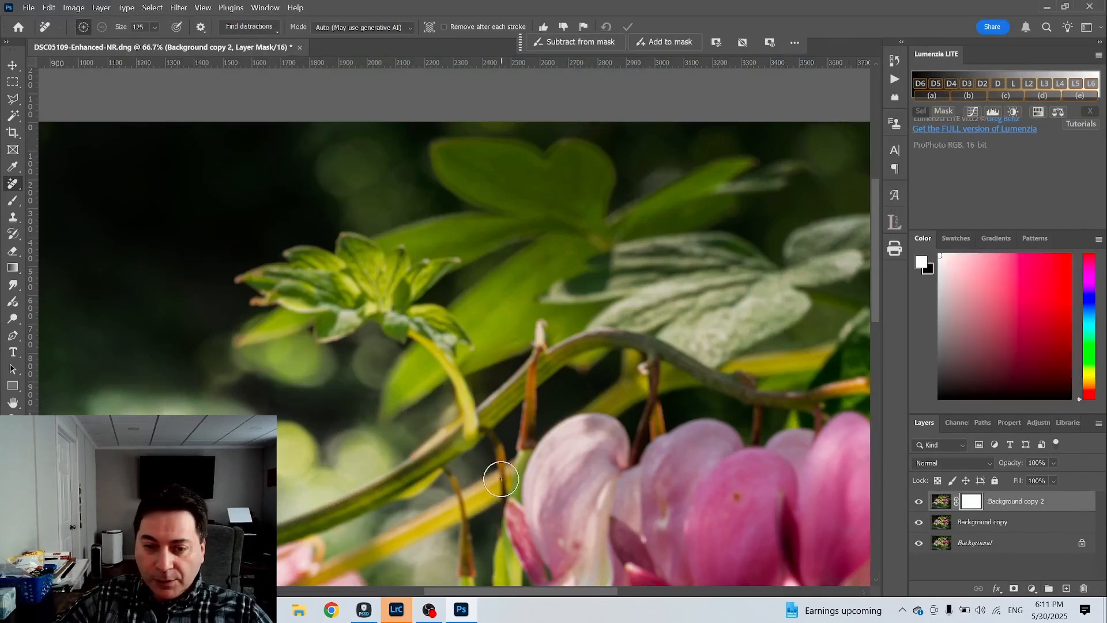
key(ctrl+i)
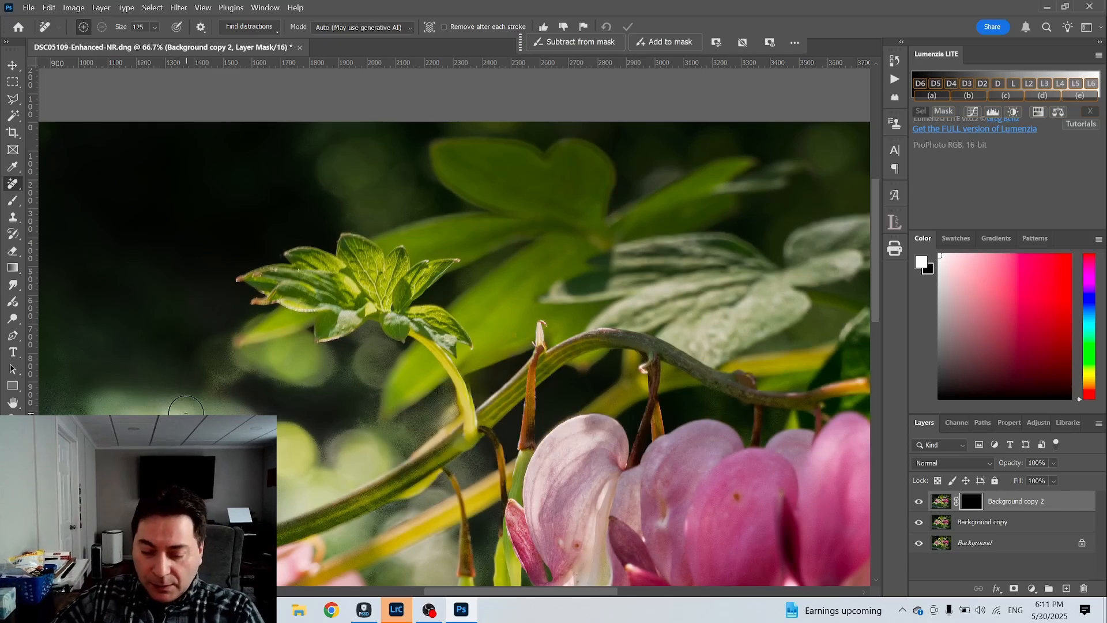
drag(176, 401, 196, 402)
click(50, 9)
click(60, 25)
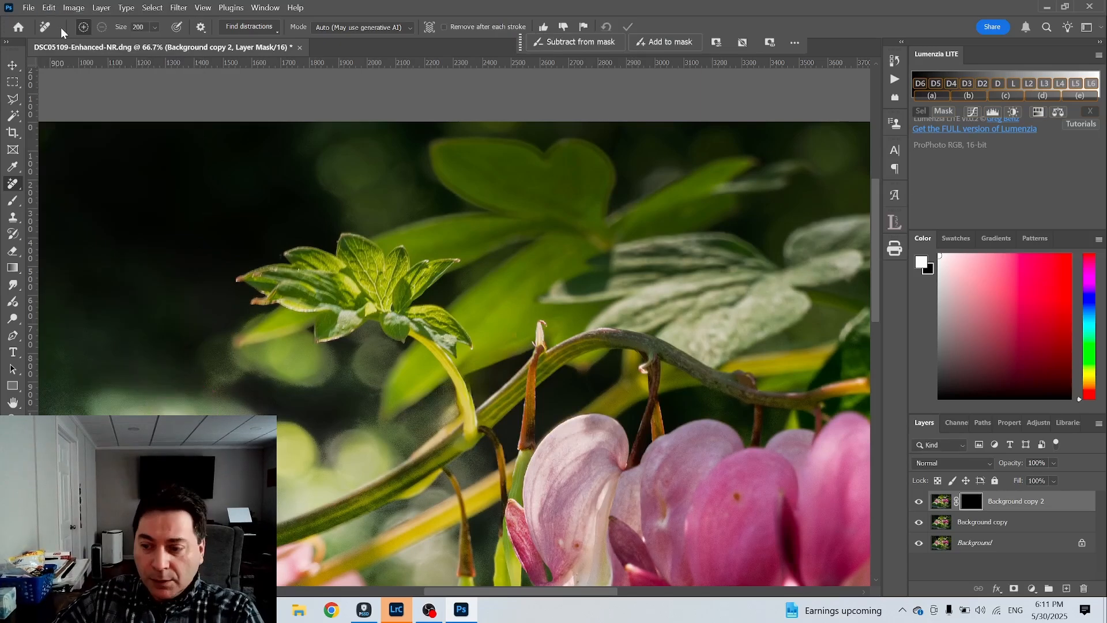
- Paint white on the mask with a size 250 Brush to reveal the blur in the retouched background around the leaf sprout
click(13, 201)
key(3)
key(bracketleft)
key(bracketleft)
key(bracketleft)
key(bracketleft)
key(bracketleft)
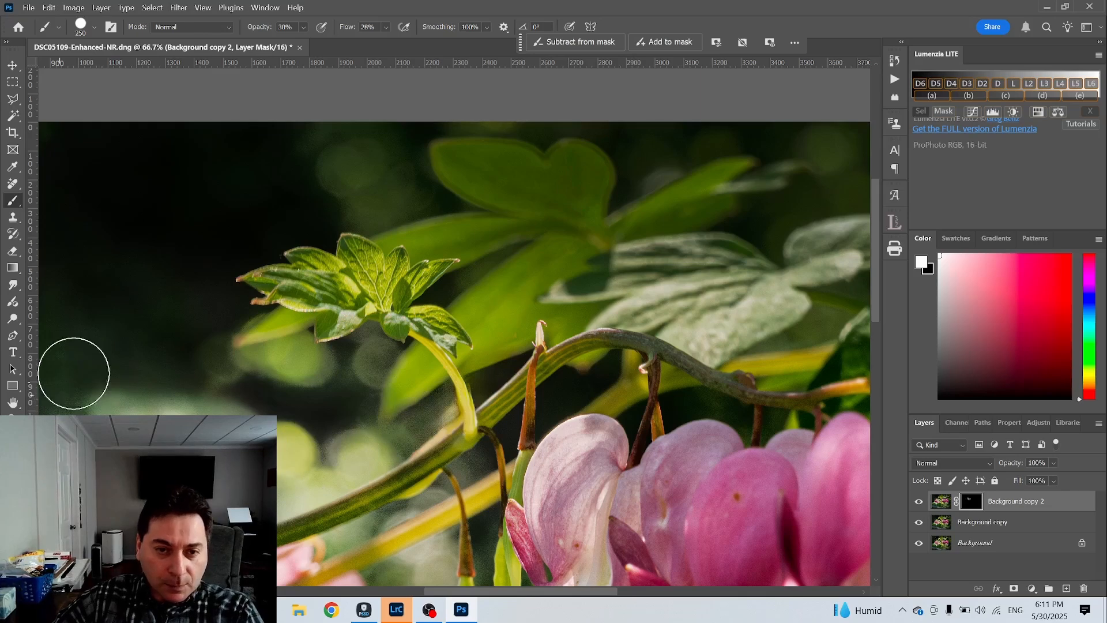
mouse_move(501, 208)
mouse_down()
mouse_move(461, 172)
mouse_move(585, 165)
mouse_move(621, 190)
mouse_move(452, 152)
mouse_move(388, 188)
mouse_up()
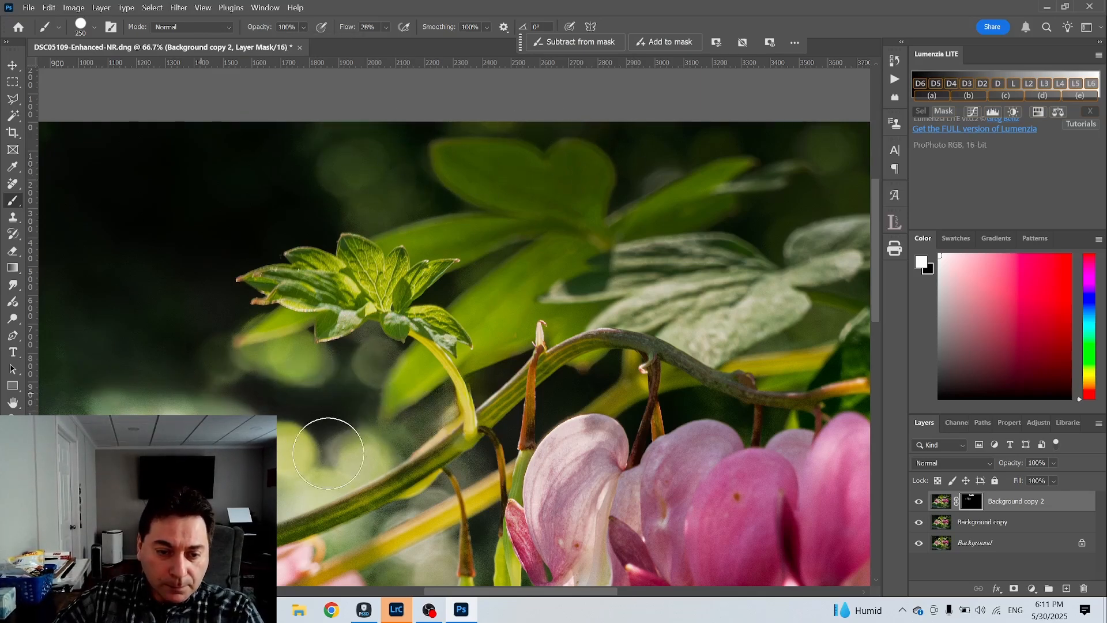
drag(486, 593, 450, 597)
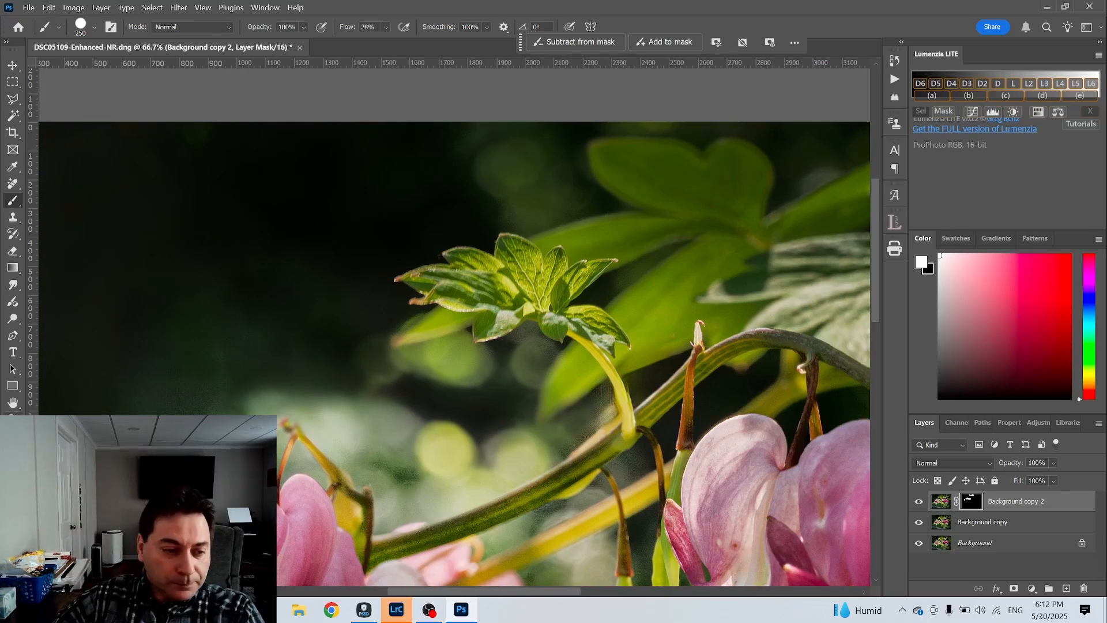
- Inspect the retouched area up close and in full, and stamp all visible layers into a new layer on top
key(z)
click(237, 28)
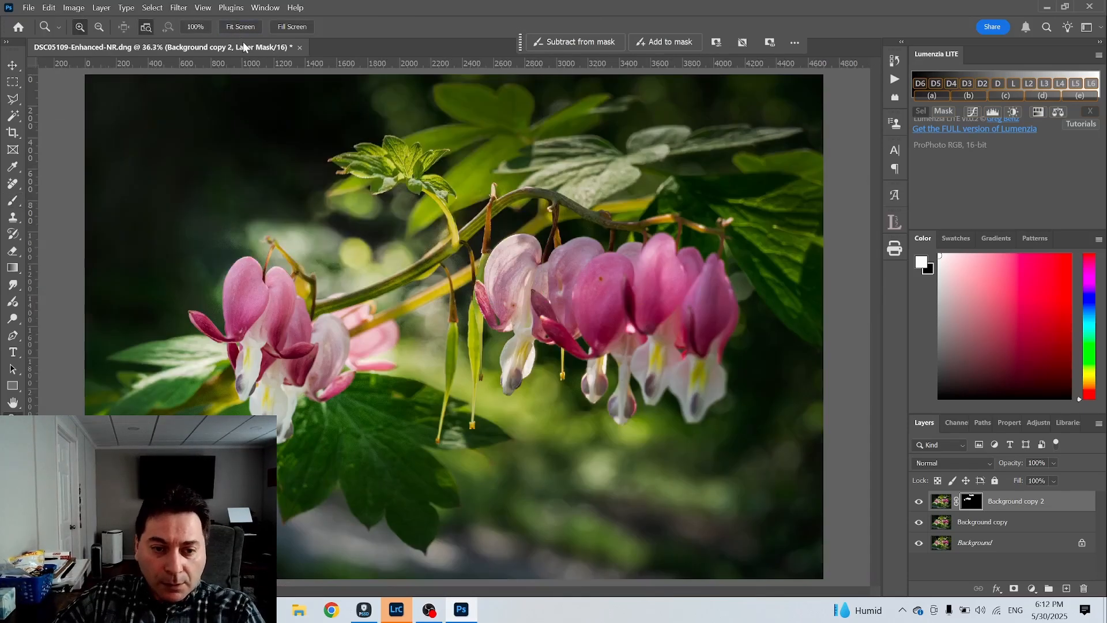
click(234, 297)
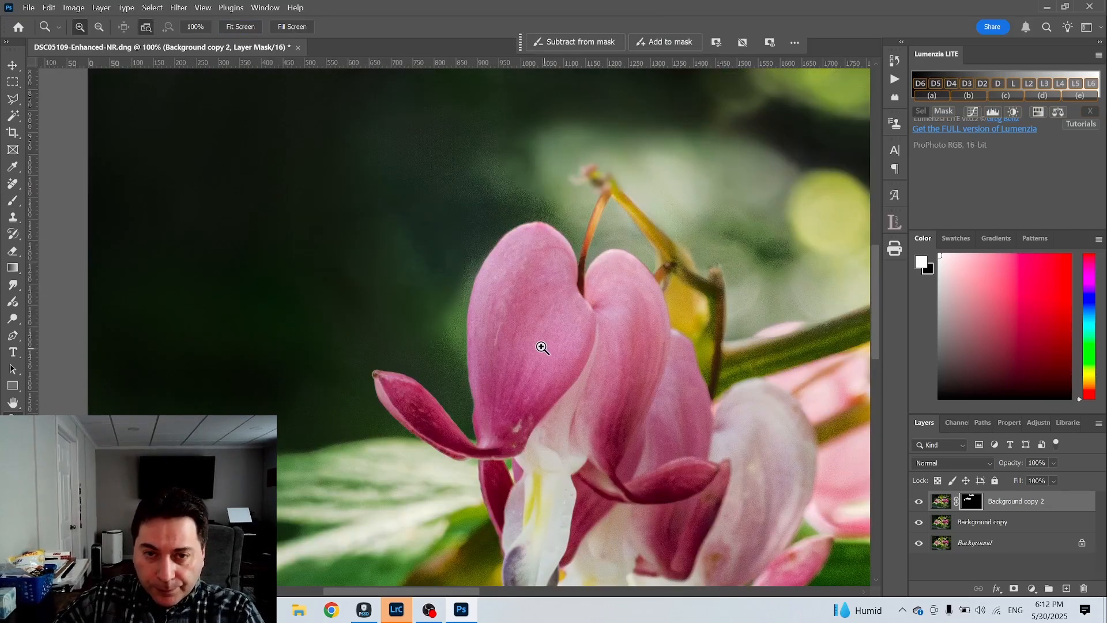
click(228, 27)
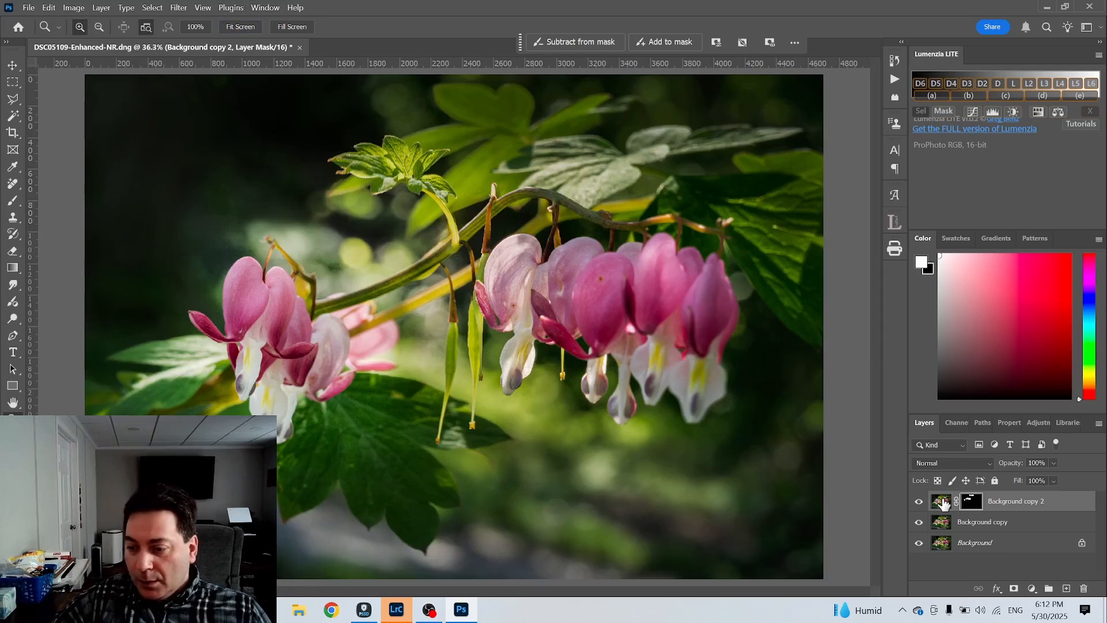
click(942, 502)
key(ctrl+shift+alt+e)
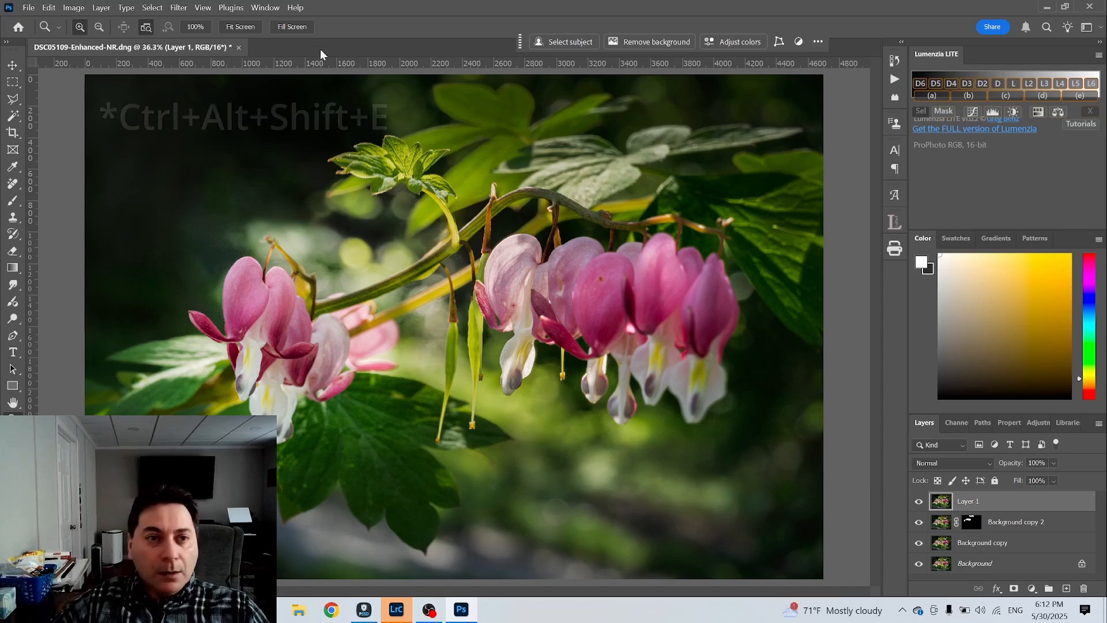
- Apply a Gaussian Blur with a radius of 33 pixels to the stamped Layer 1
click(161, 9)
mouse_move(179, 8)
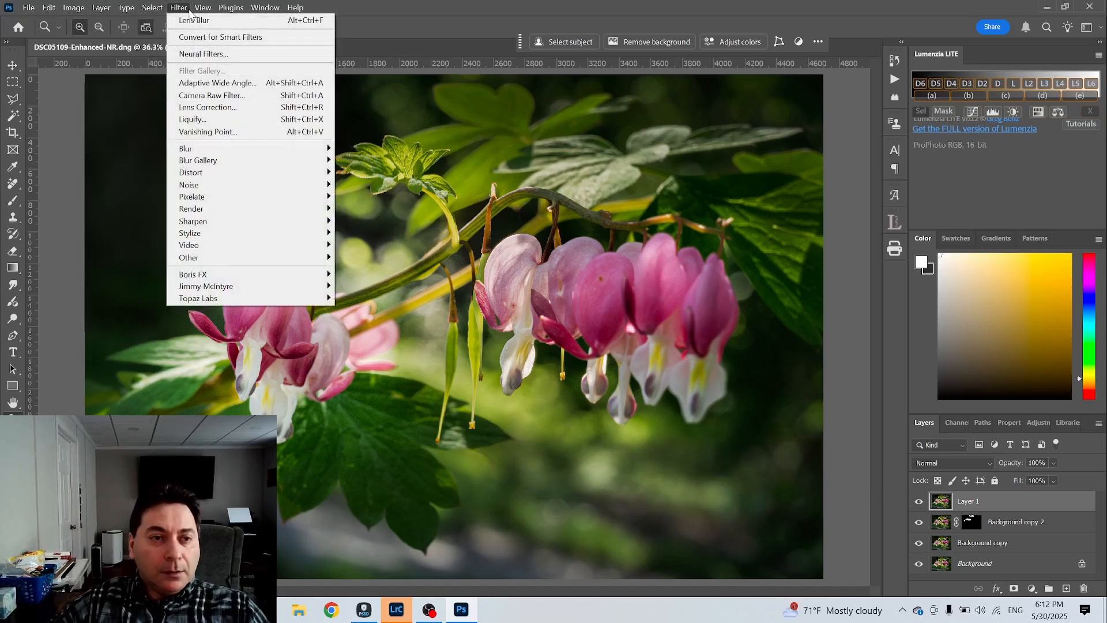
mouse_move(312, 153)
click(370, 197)
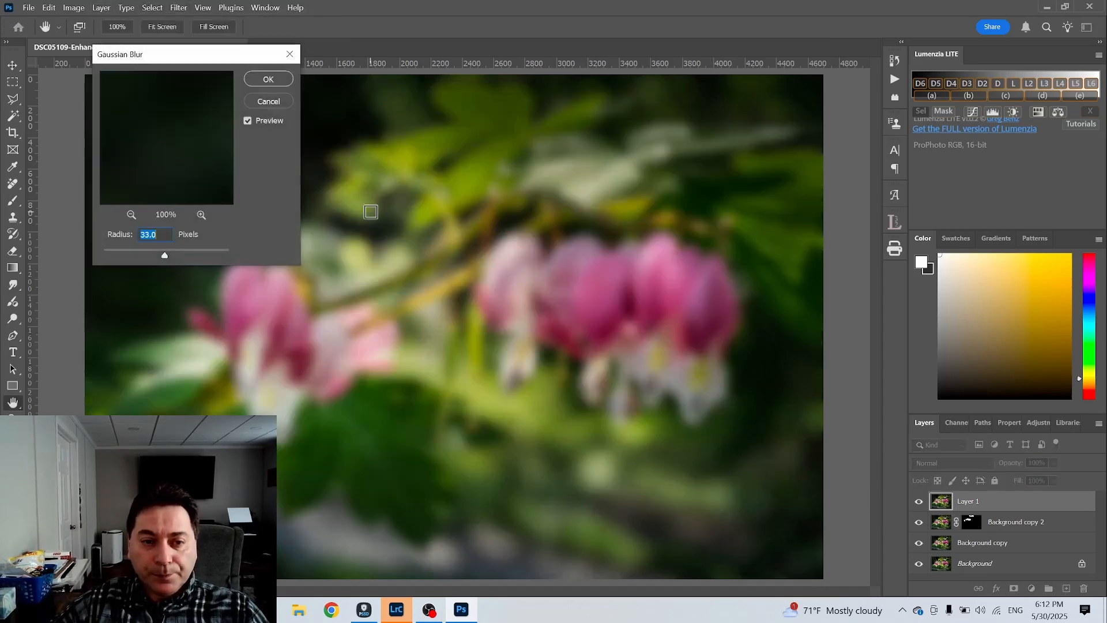
click(269, 79)
key(z)
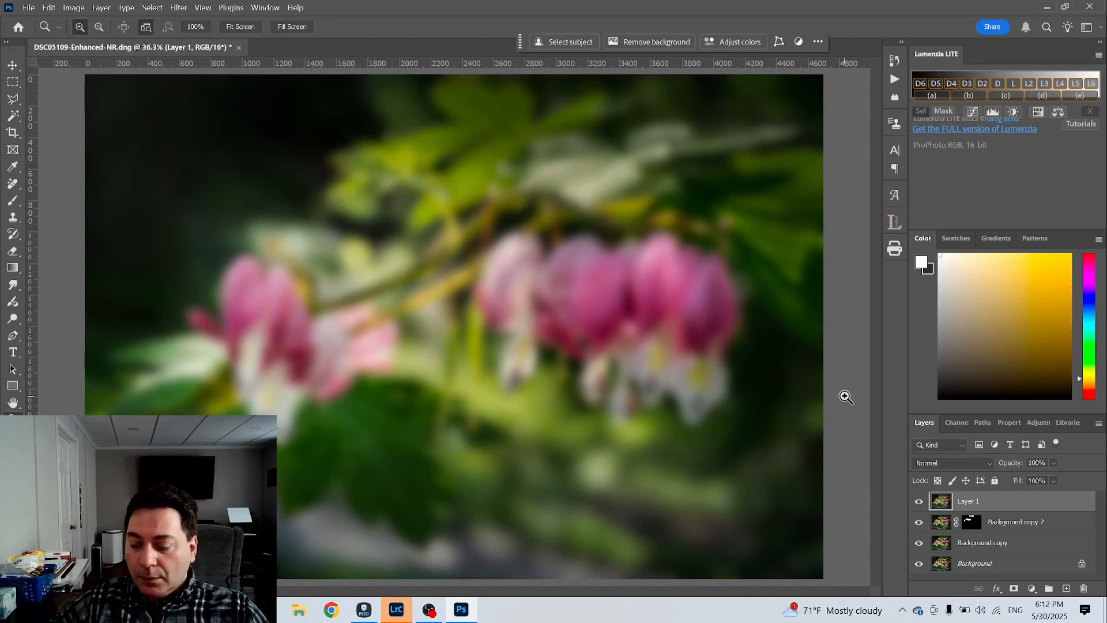
- Set Layer 1's blend mode to Lighten and its opacity to 21%
click(987, 463)
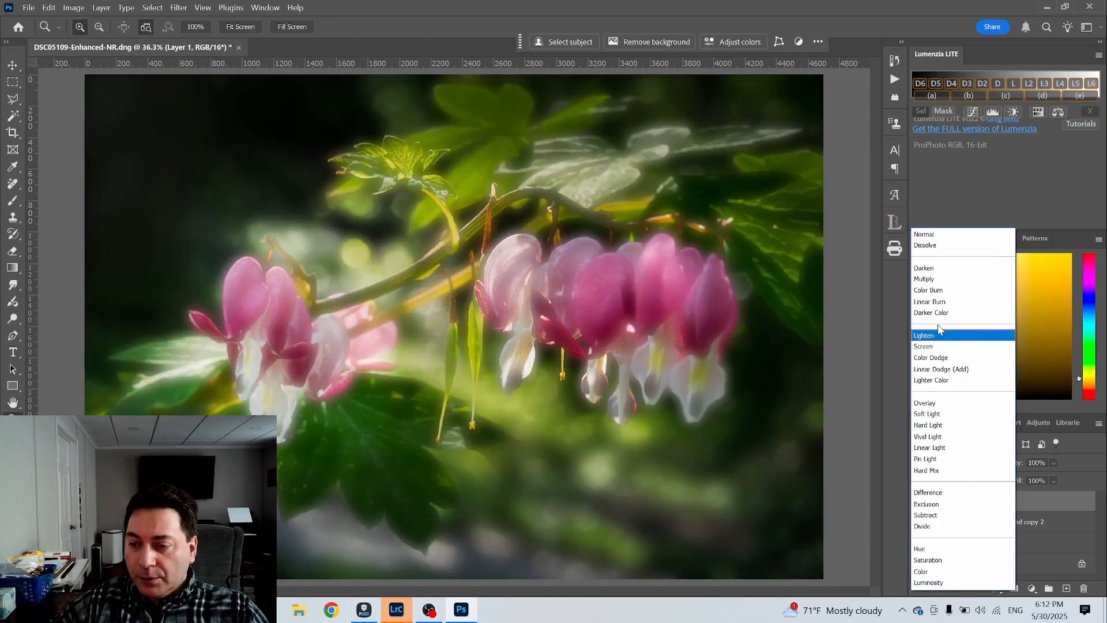
click(969, 333)
drag(1011, 464, 963, 469)
- Add a Brightness/Contrast adjustment clipped to Layer 1 with Brightness 20 and Contrast 82, and compare the image with and without Layer 1
click(1032, 589)
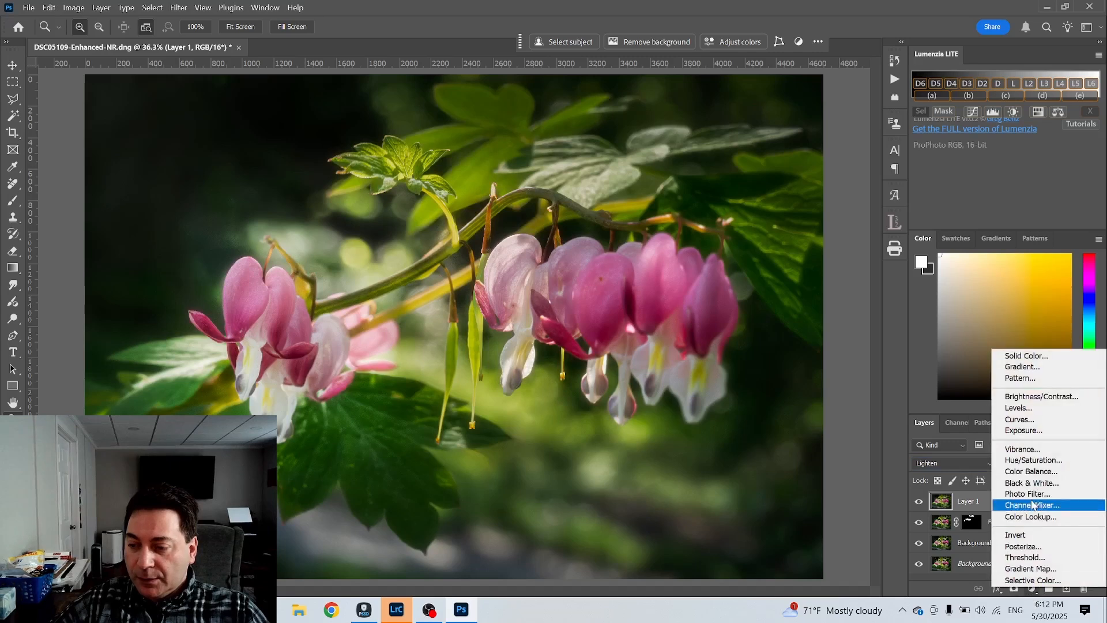
click(1038, 397)
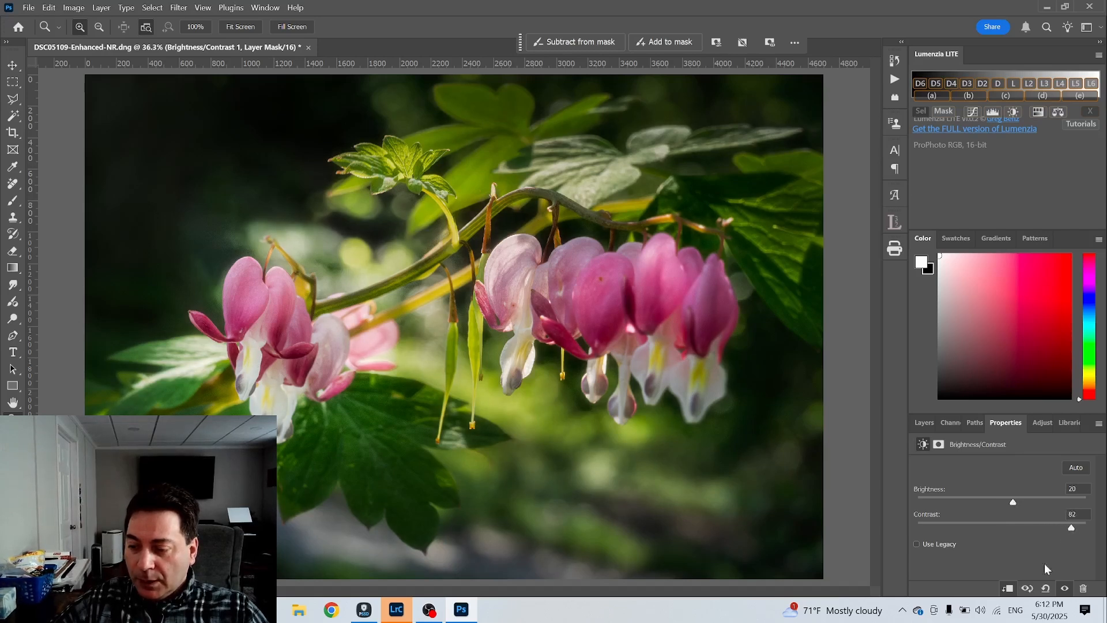
click(923, 424)
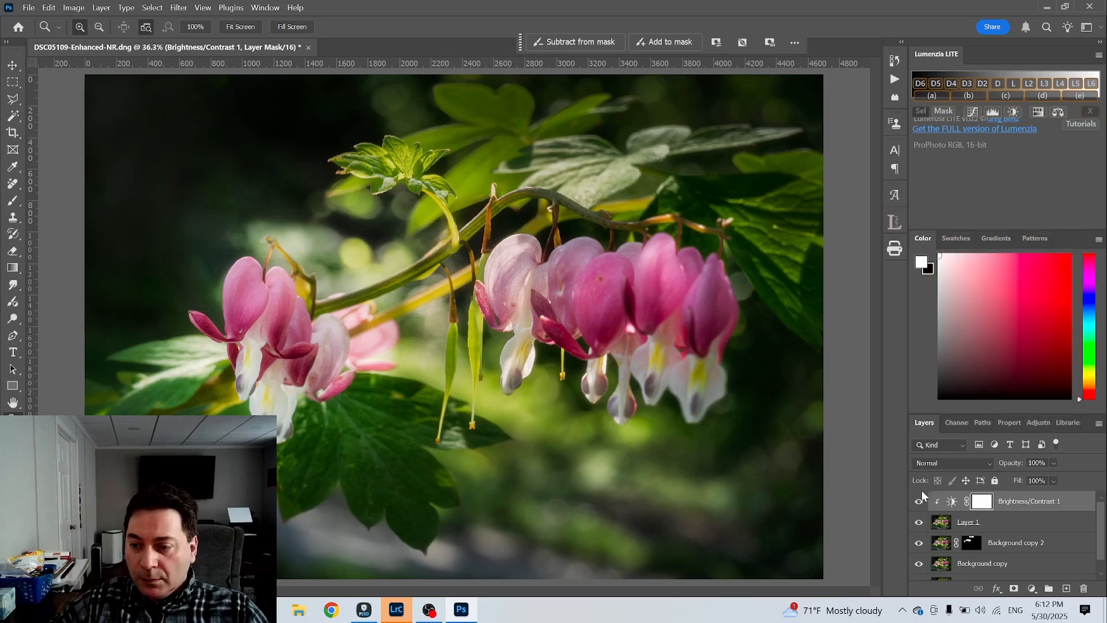
click(917, 524)
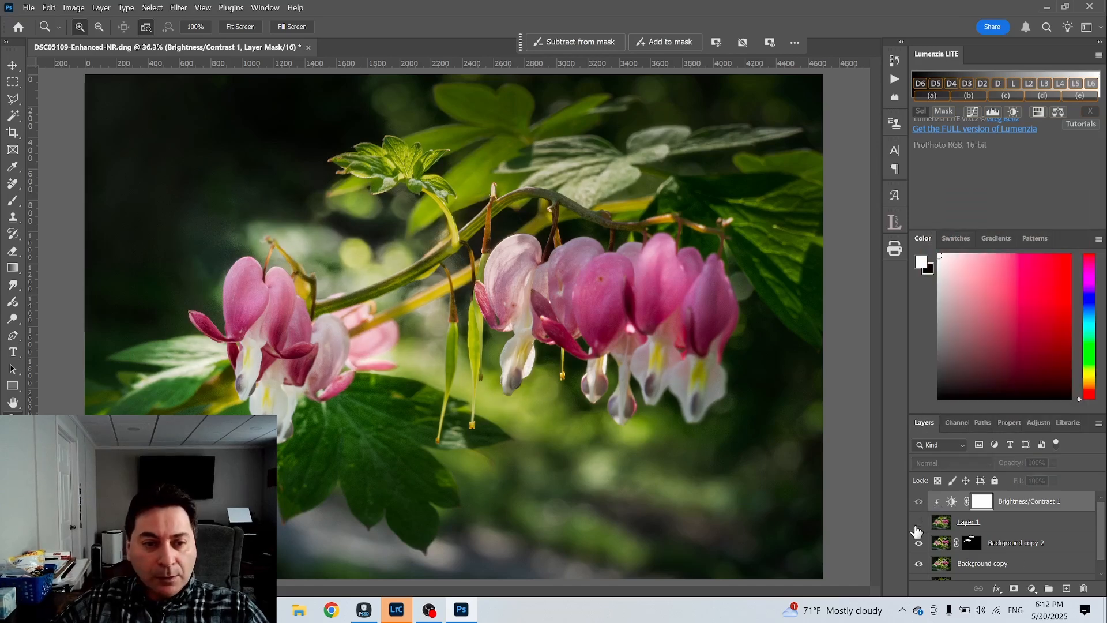
click(917, 524)
click(917, 524)
click(917, 525)
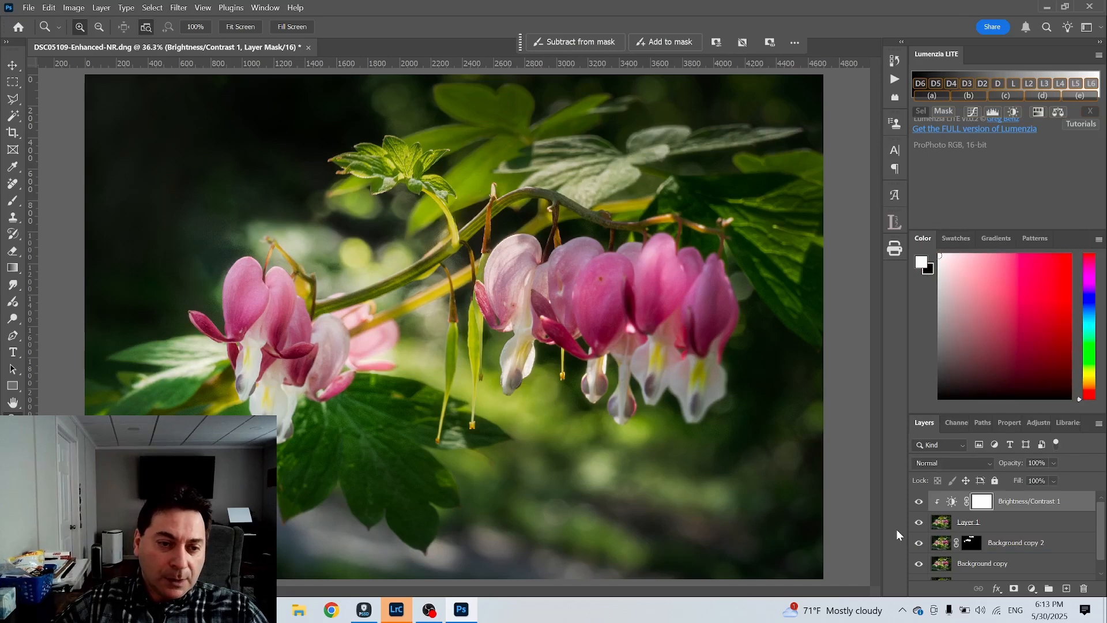
- Activate the Brush and add a white layer mask to Layer 1
click(971, 543)
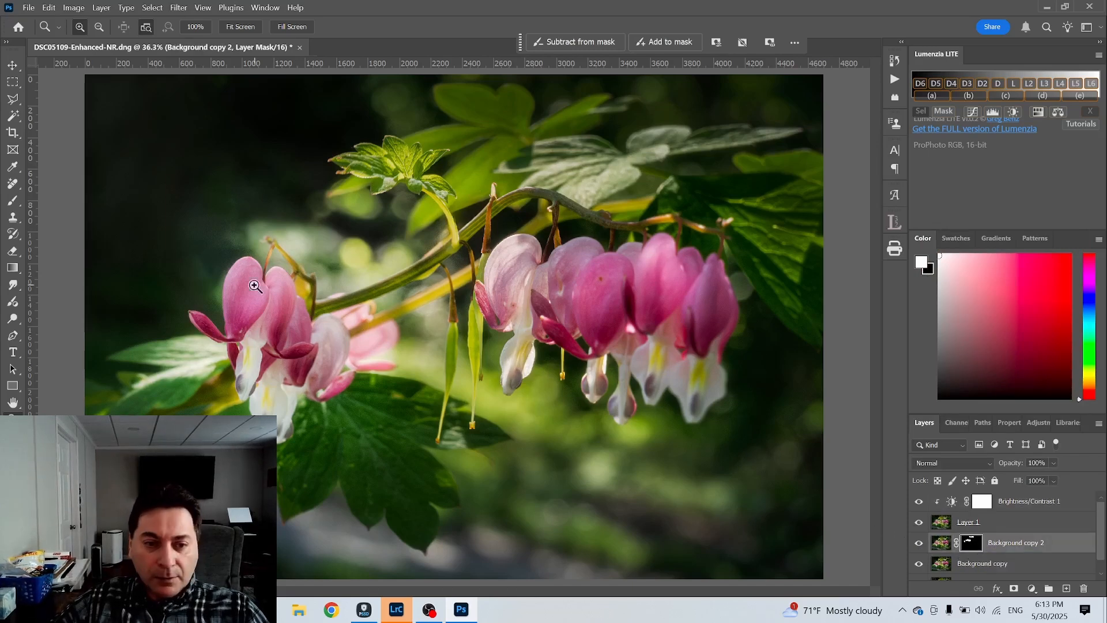
key(b)
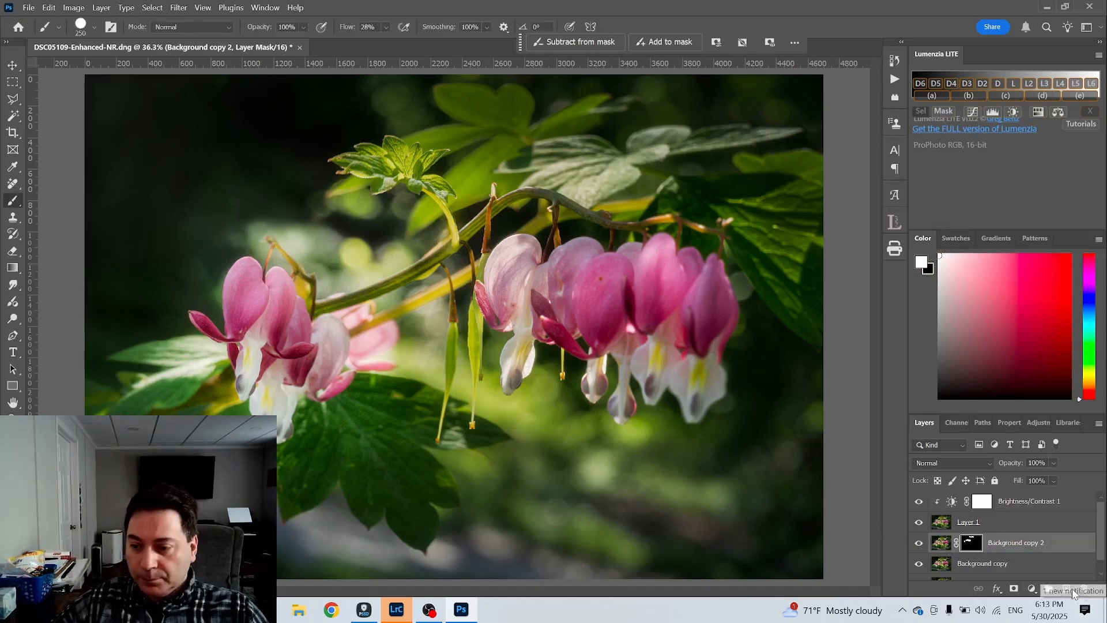
click(941, 522)
click(1015, 590)
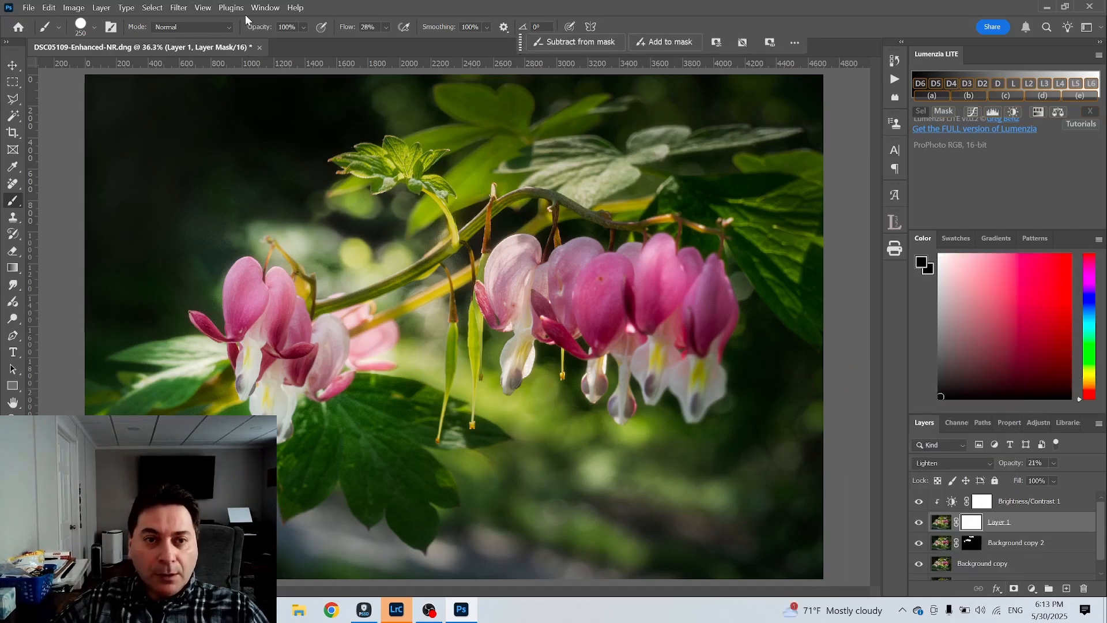
- Set the Brush opacity to 46% and paint black on Layer 1's mask over the flowers and leaf sprout to reduce the glow
click(302, 27)
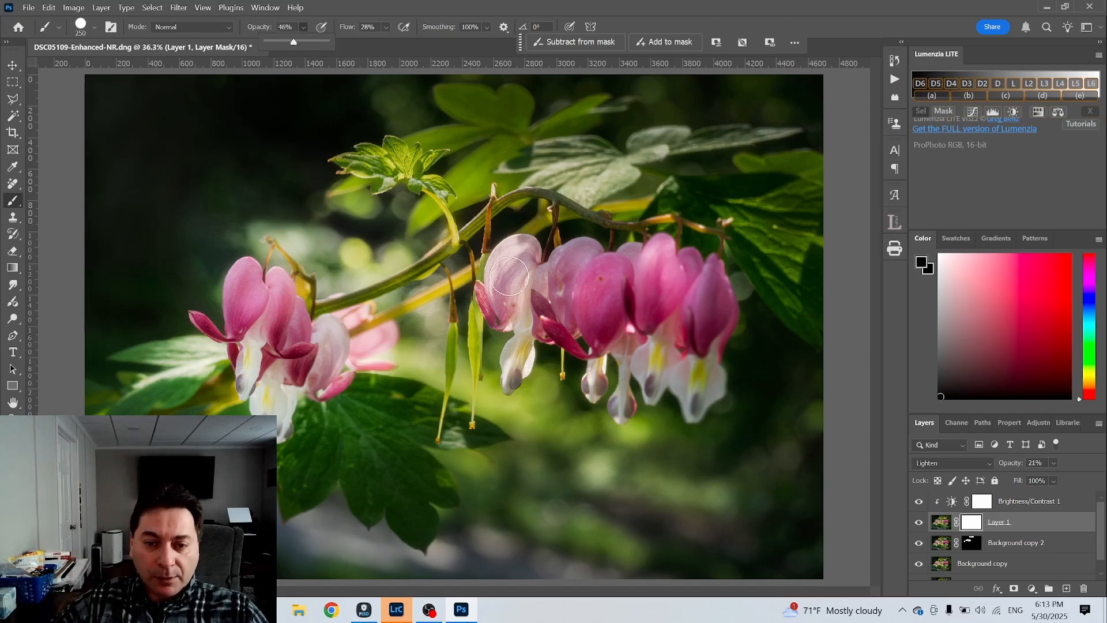
click(488, 294)
click(390, 168)
click(257, 283)
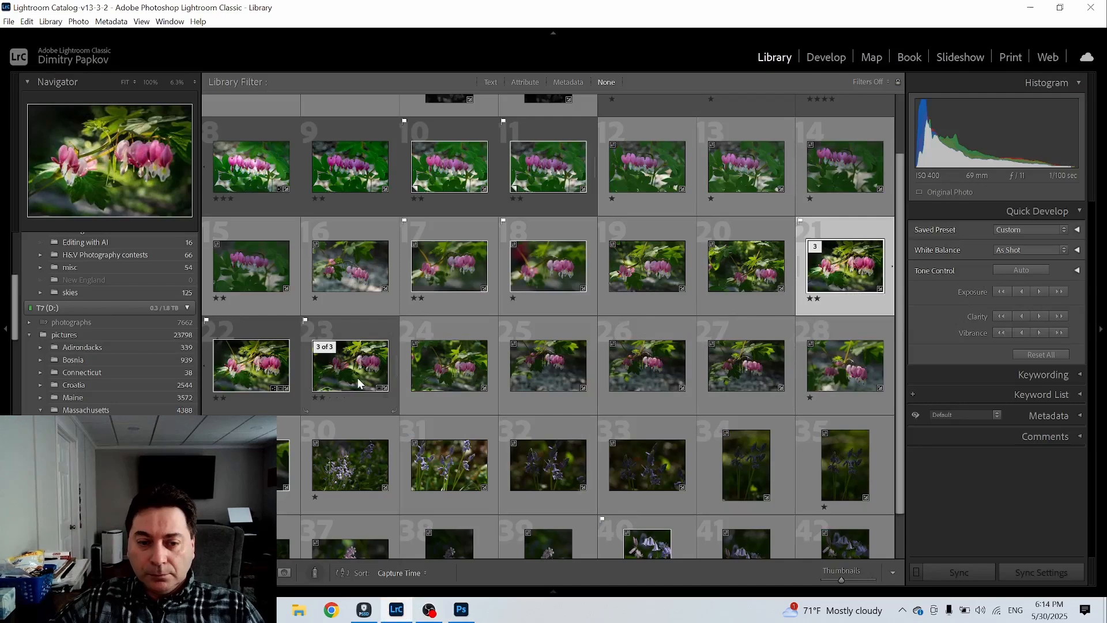
- In Lightroom Classic, add the original version of the photo to the selection and compare it with the finished edit in Survey view
ctrl+click(359, 378)
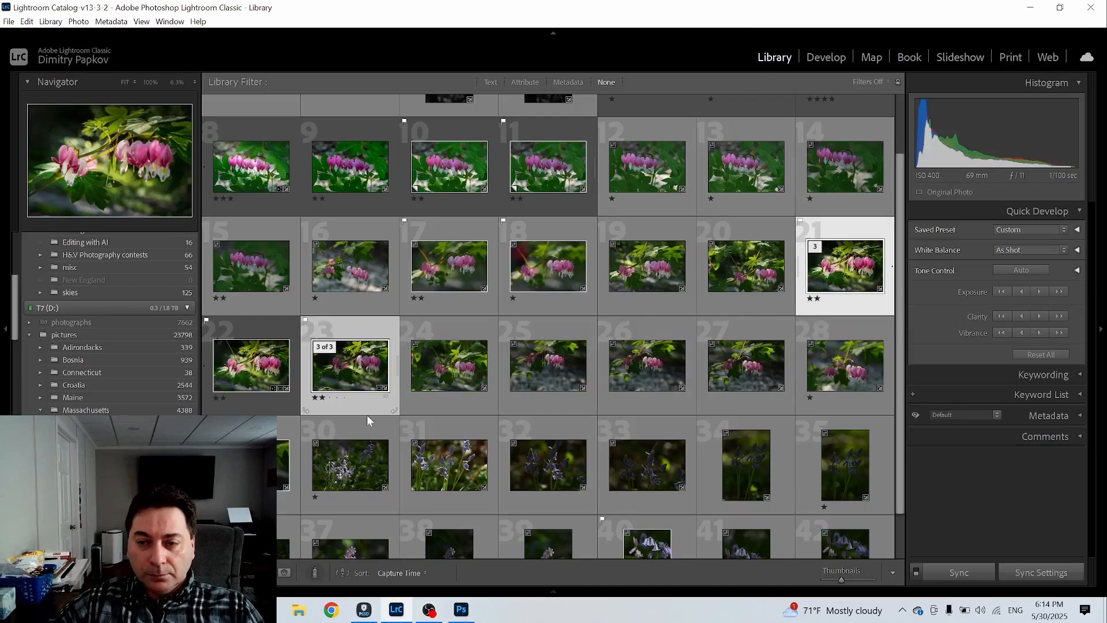
click(284, 572)
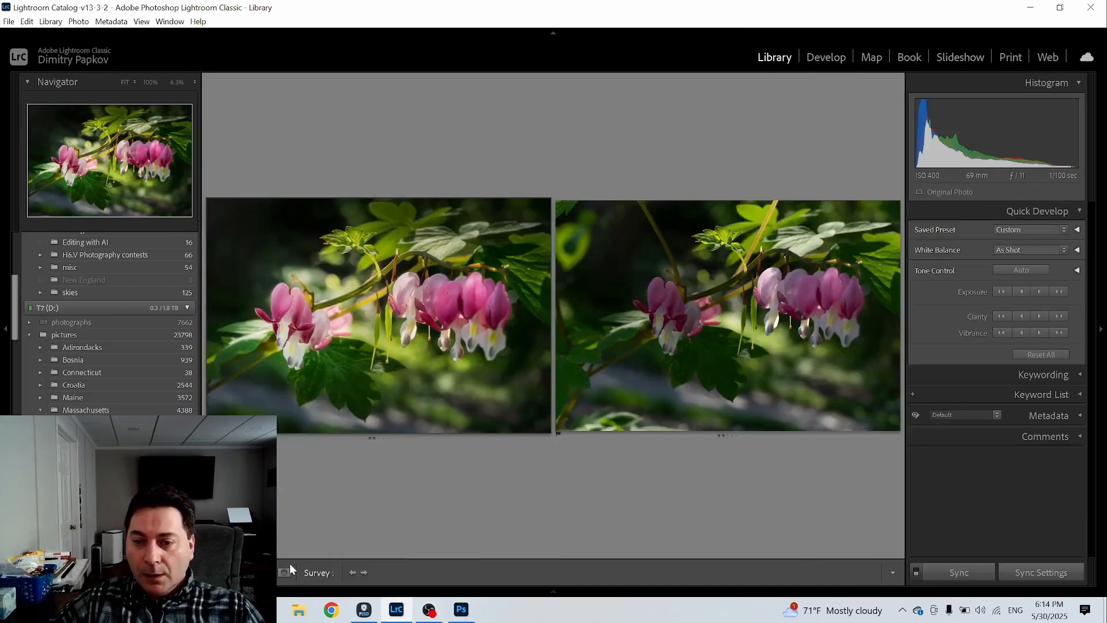